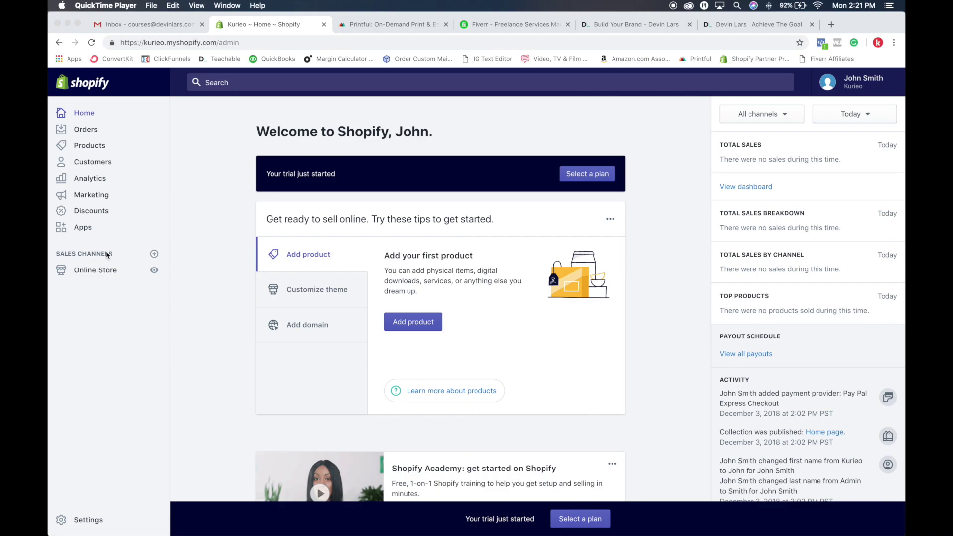
Step: Browse the list of sales channels available to add
{"action": "left_click", "coordinate": [155, 256]}
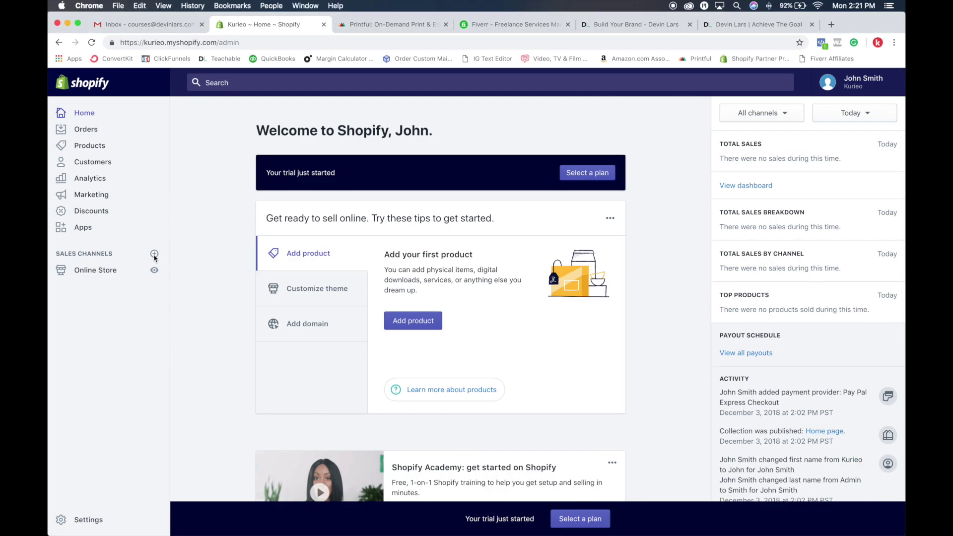
{"action": "left_click", "coordinate": [155, 256]}
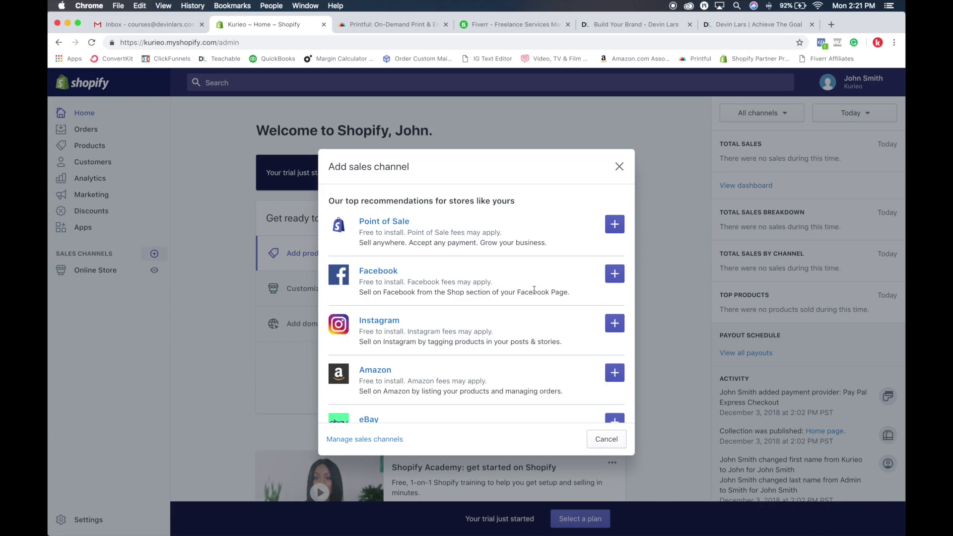
{"action": "scroll", "coordinate": [531, 290], "scroll_direction": "down", "scroll_amount": 2}
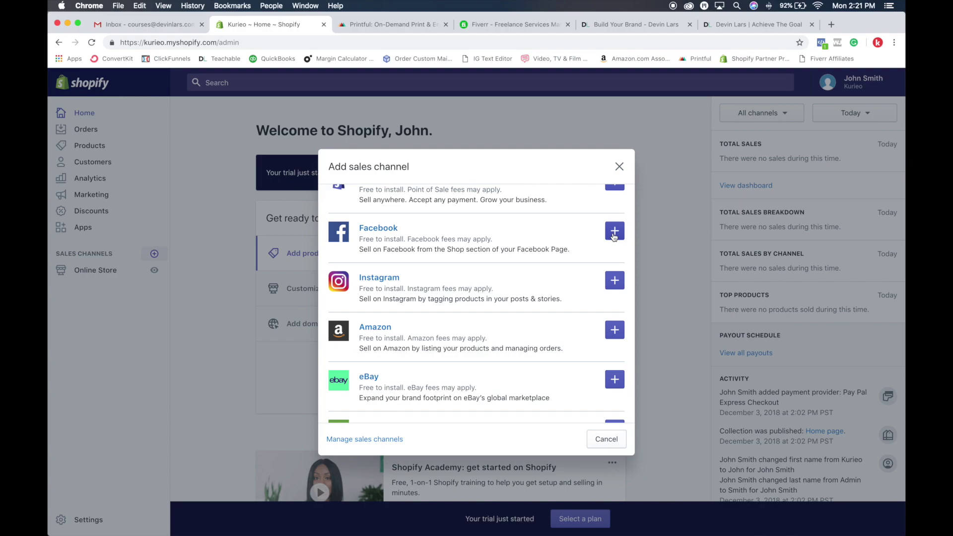
{"action": "scroll", "coordinate": [517, 325], "scroll_direction": "down", "scroll_amount": 2}
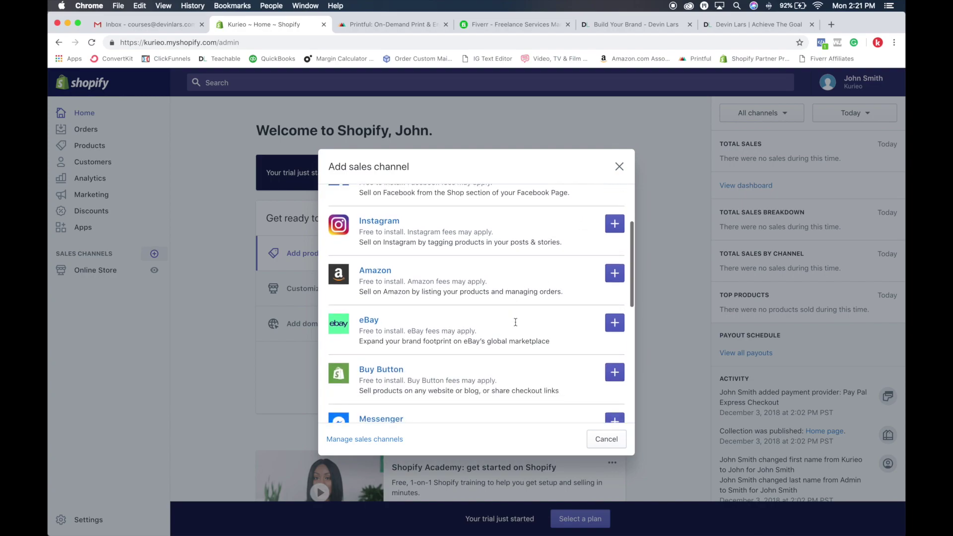
{"action": "scroll", "coordinate": [516, 324], "scroll_direction": "down", "scroll_amount": 3}
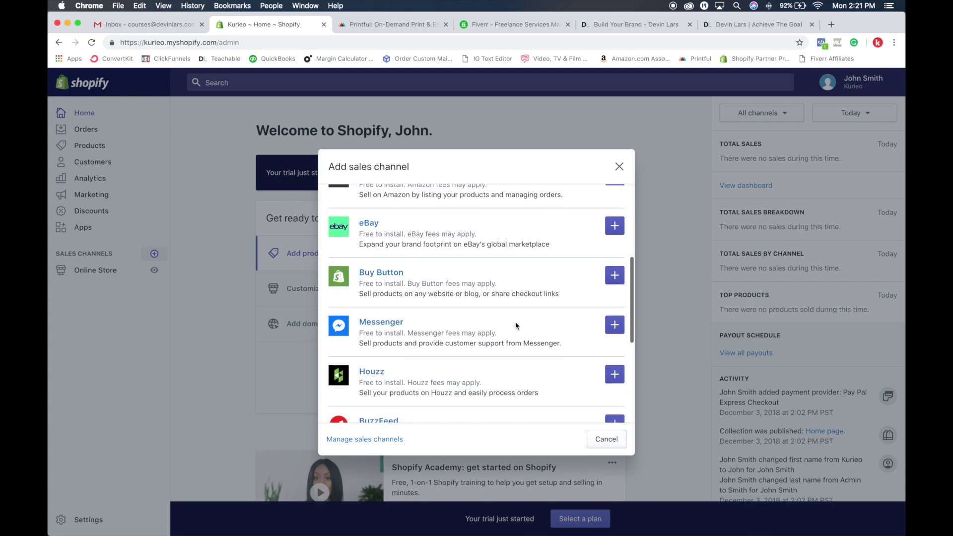
{"action": "scroll", "coordinate": [516, 326], "scroll_direction": "up", "scroll_amount": 2}
{"action": "scroll", "coordinate": [516, 326], "scroll_direction": "down", "scroll_amount": 6}
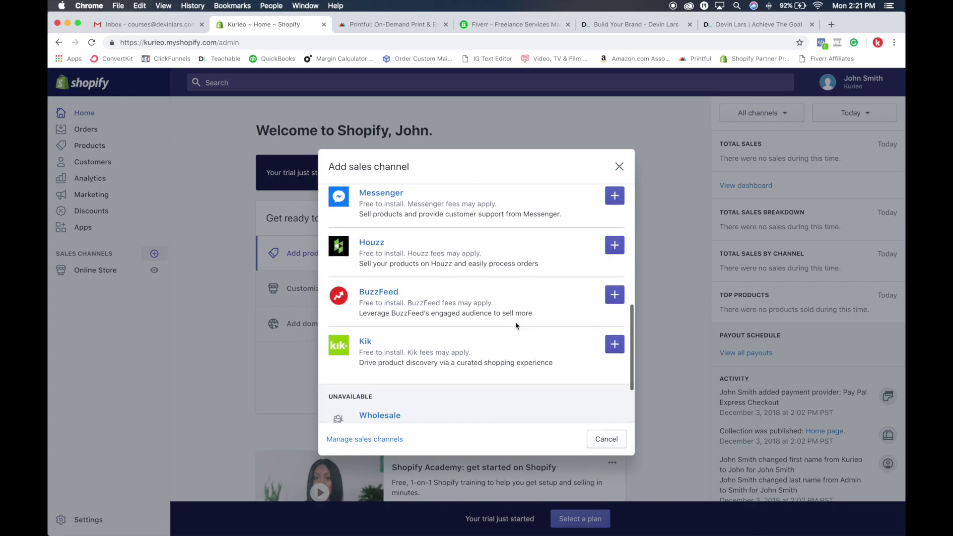
{"action": "scroll", "coordinate": [516, 326], "scroll_direction": "down", "scroll_amount": 3}
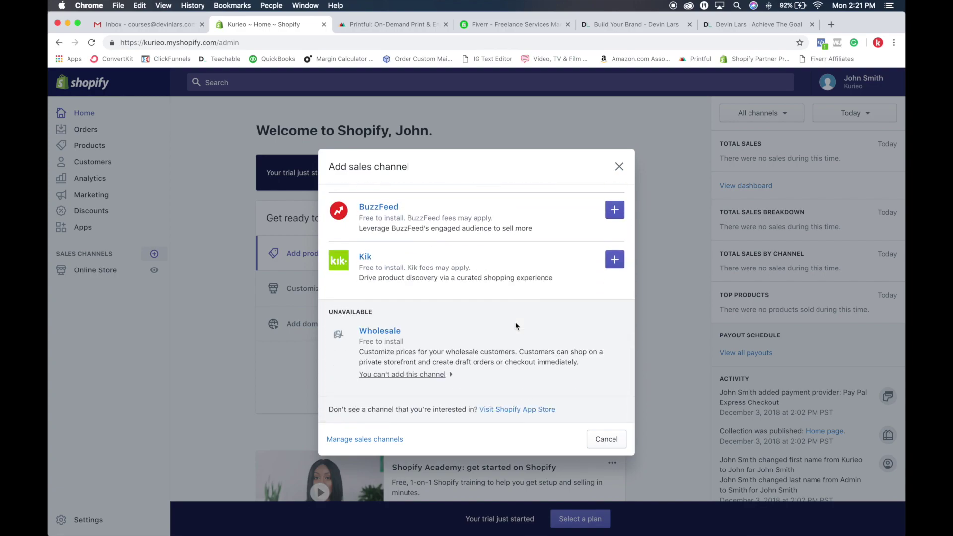
Step: Close the sales channel list without adding any and go to Online Store Preferences
{"action": "left_click", "coordinate": [620, 166]}
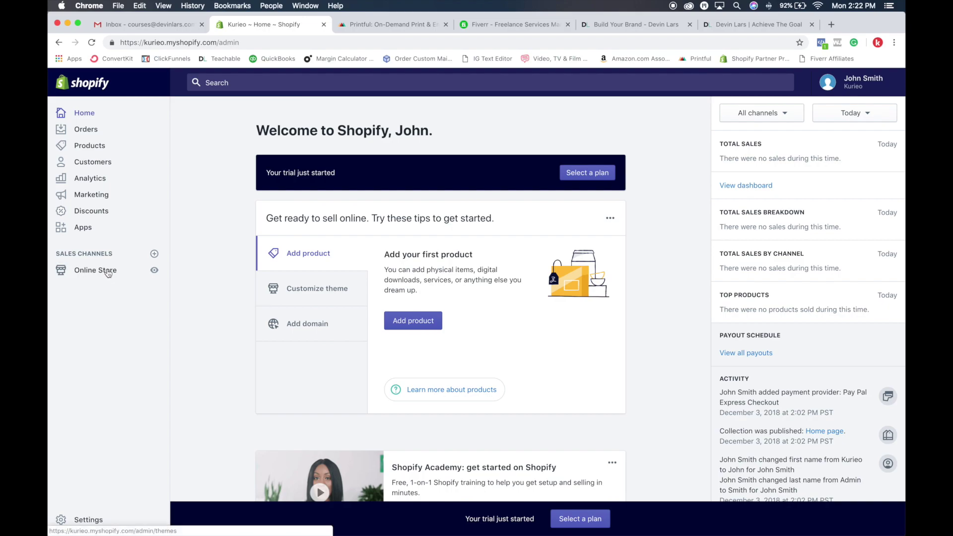
{"action": "left_click", "coordinate": [107, 273]}
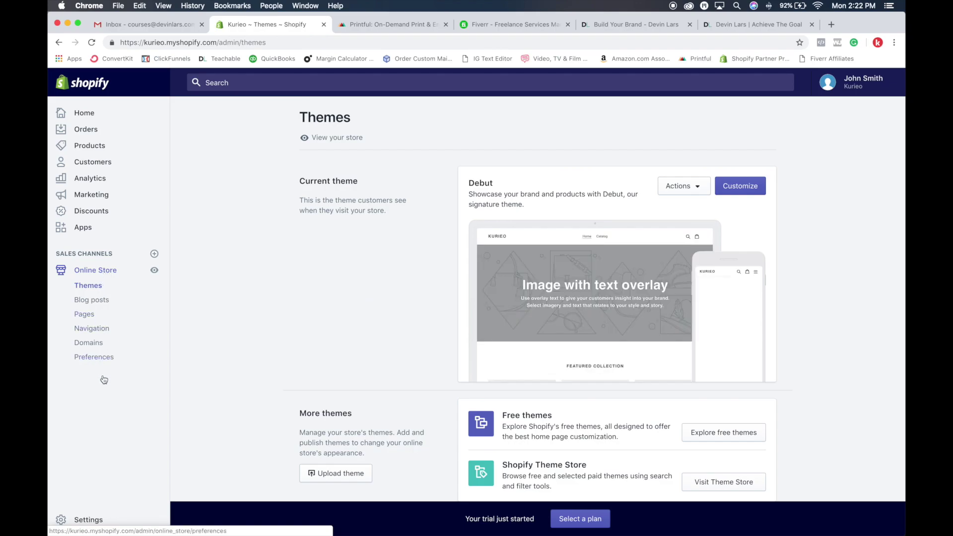
{"action": "left_click", "coordinate": [95, 359]}
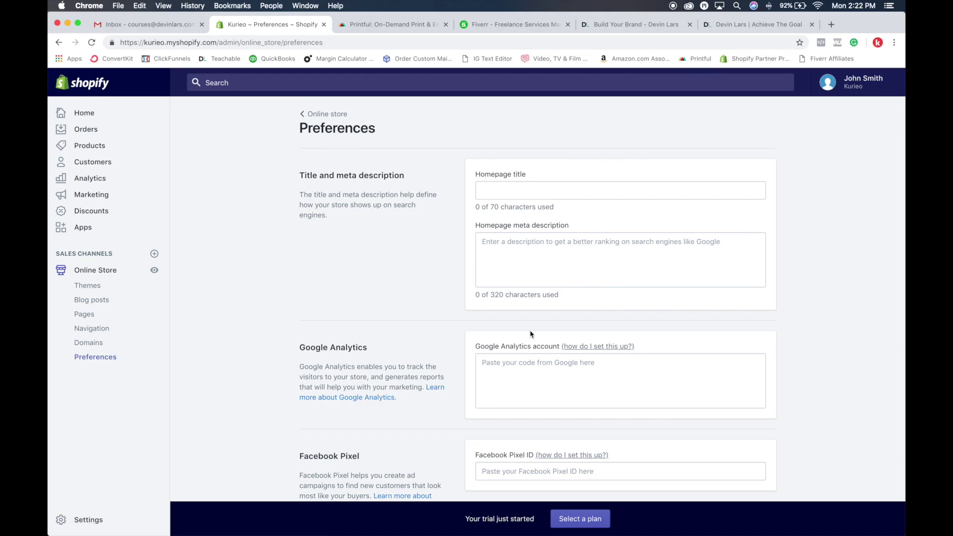
Step: Enter 'Kurieo Media' as the homepage title, correcting typos along the way
{"action": "left_click", "coordinate": [527, 192]}
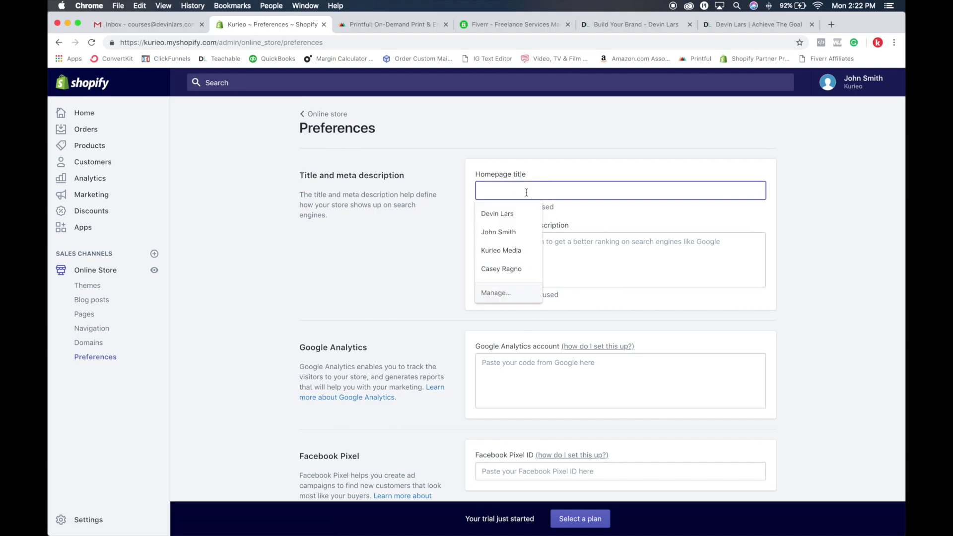
{"action": "left_click", "coordinate": [441, 219]}
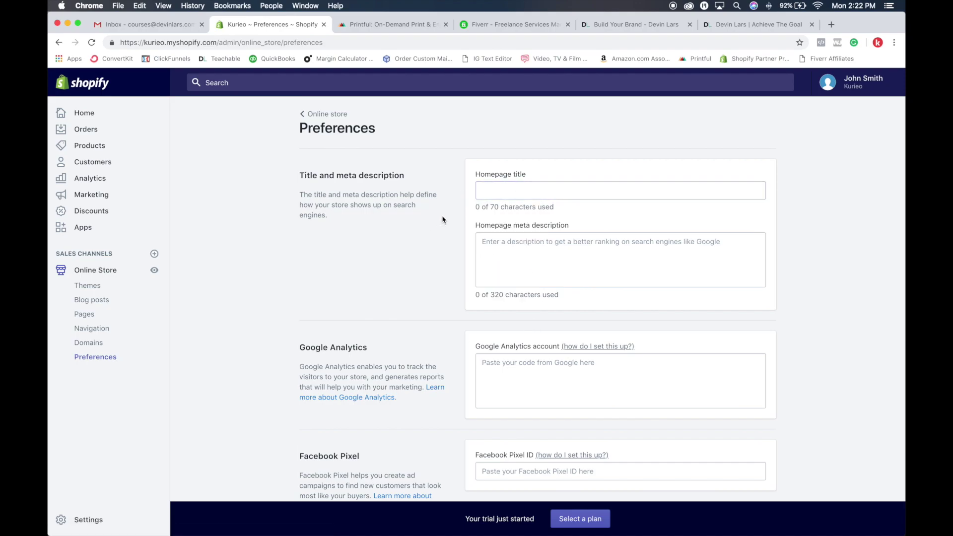
{"action": "left_click", "coordinate": [562, 193]}
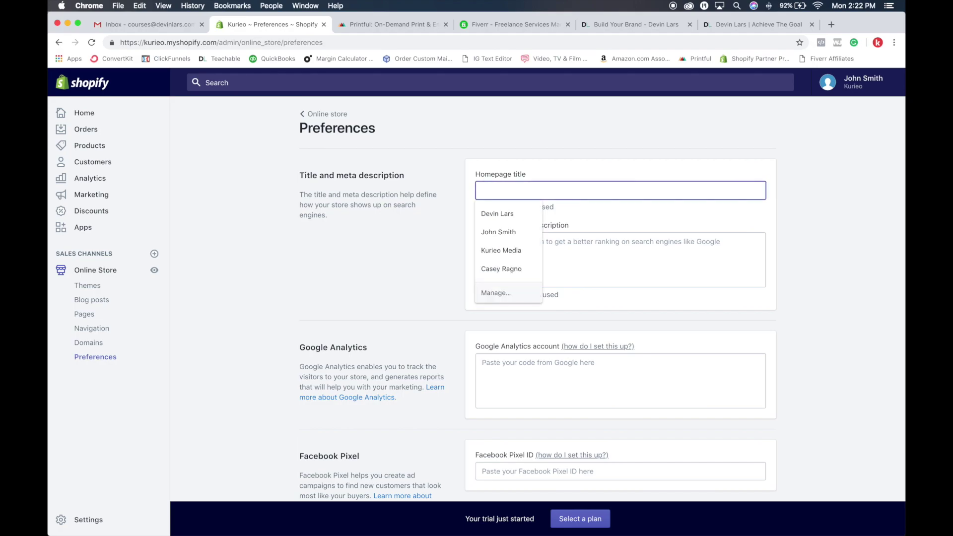
{"action": "type", "text": "Kurieo Medi"}
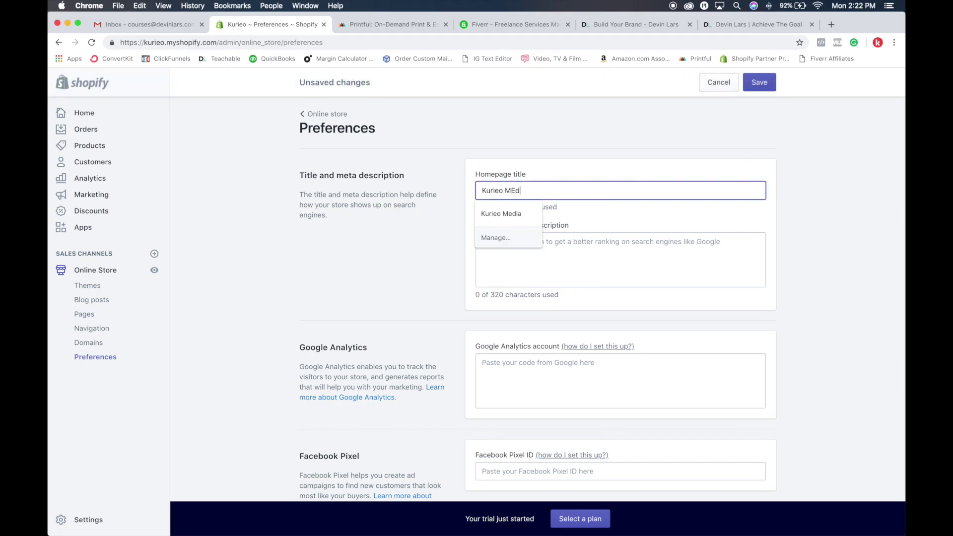
{"action": "key", "text": "BackSpace"}
{"action": "key", "text": "BackSpace"}
{"action": "key", "text": "BackSpace"}
{"action": "type", "text": "edia"}
{"action": "key", "text": "BackSpace"}
{"action": "key", "text": "BackSpace"}
{"action": "key", "text": "BackSpace"}
{"action": "key", "text": "BackSpace"}
{"action": "type", "text": "edia"}
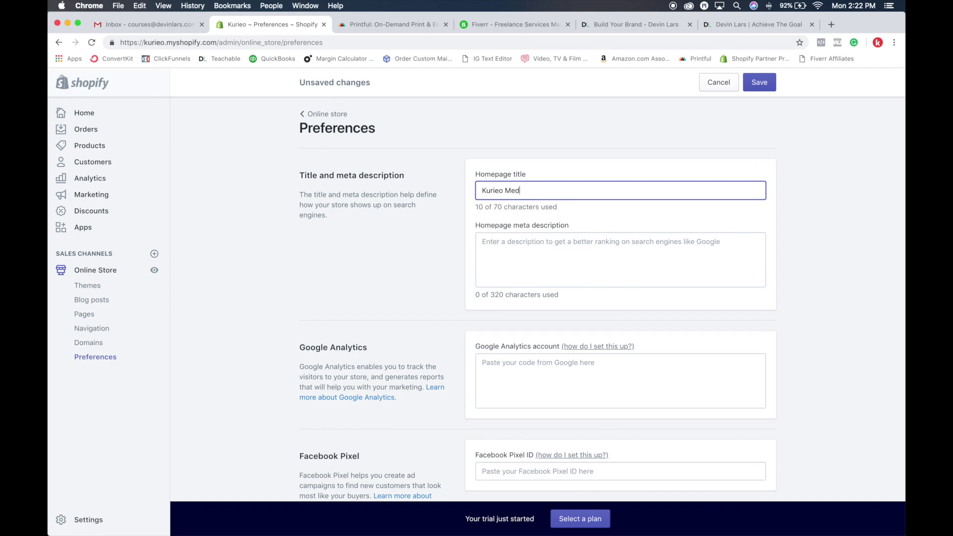
Step: Enter 'This is a test store.' as the homepage meta description
{"action": "left_click", "coordinate": [794, 225]}
{"action": "left_click", "coordinate": [644, 256]}
{"action": "type", "text": "Th"}
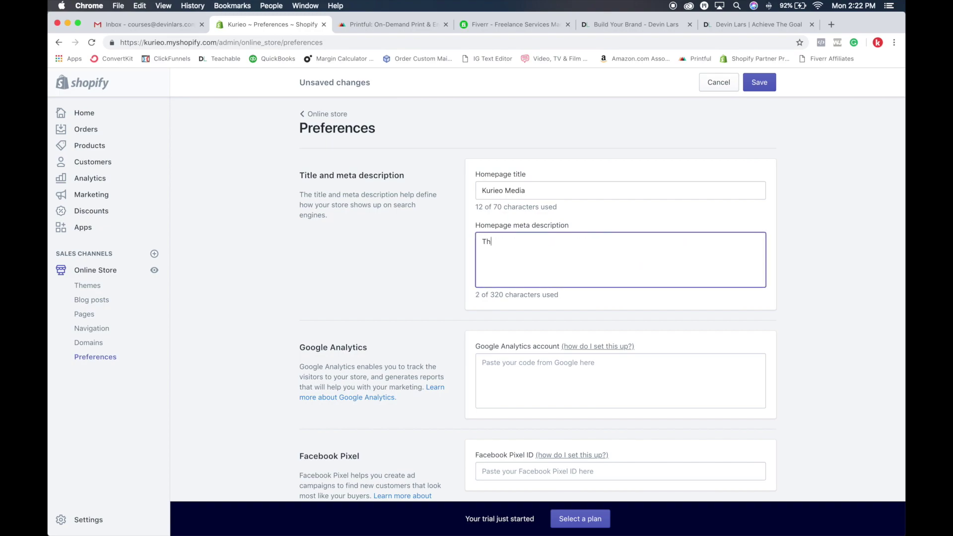
{"action": "type", "text": "is is a test store."}
{"action": "scroll", "coordinate": [795, 281], "scroll_direction": "down", "scroll_amount": 3}
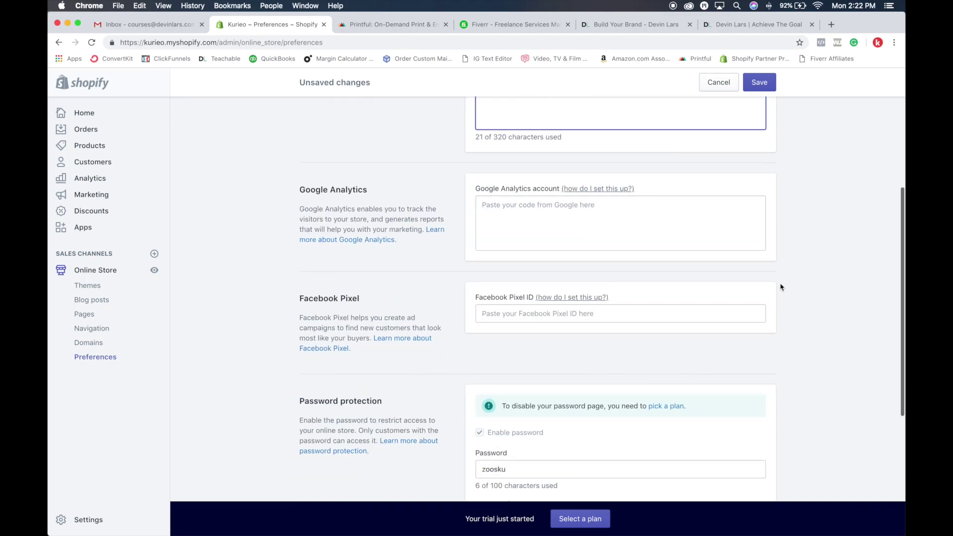
{"action": "left_click", "coordinate": [560, 213]}
{"action": "scroll", "coordinate": [541, 221], "scroll_direction": "down", "scroll_amount": 2}
{"action": "left_click", "coordinate": [521, 229]}
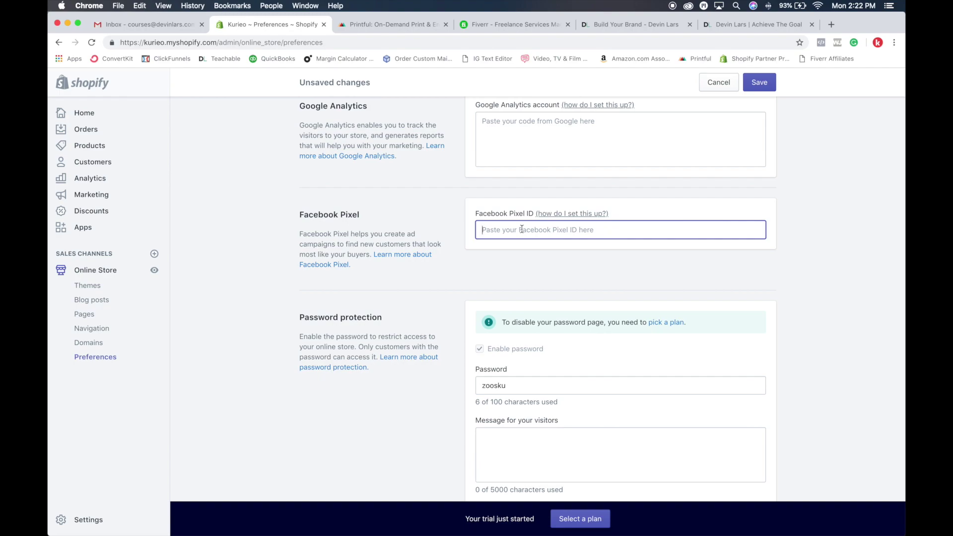
{"action": "scroll", "coordinate": [522, 230], "scroll_direction": "down", "scroll_amount": 1}
{"action": "left_click", "coordinate": [793, 310]}
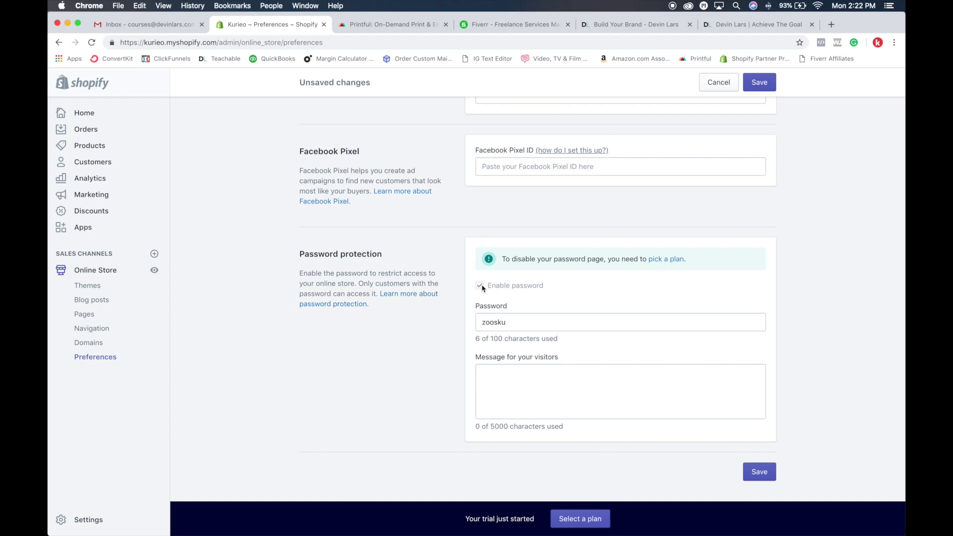
{"action": "double_click", "coordinate": [502, 322]}
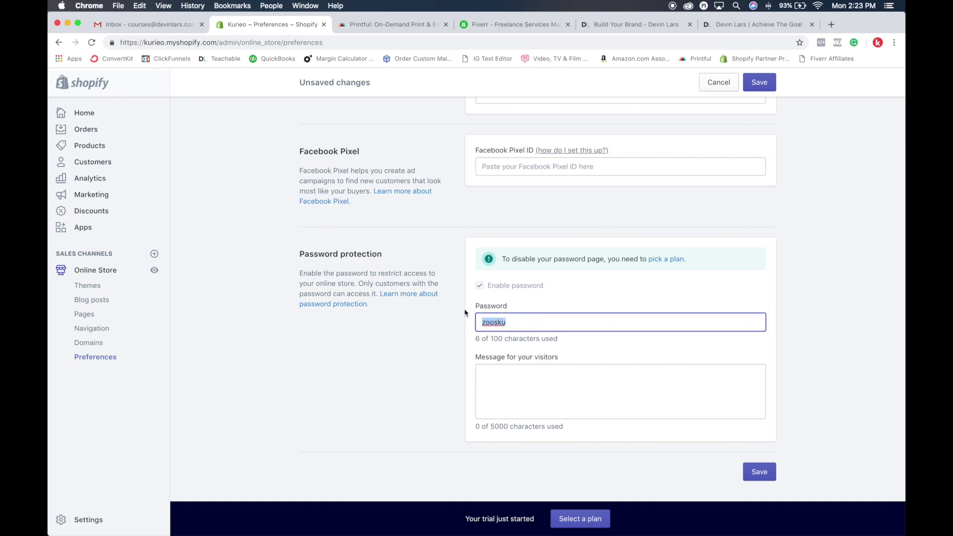
{"action": "left_click", "coordinate": [537, 329]}
Step: Save the Preferences changes from the Unsaved changes bar
{"action": "scroll", "coordinate": [645, 279], "scroll_direction": "up", "scroll_amount": 6}
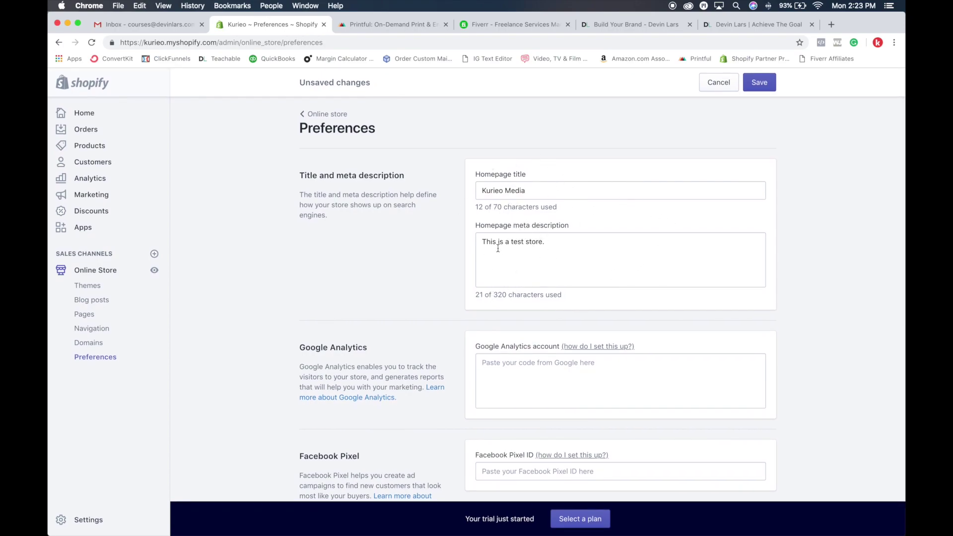
{"action": "left_click", "coordinate": [759, 80]}
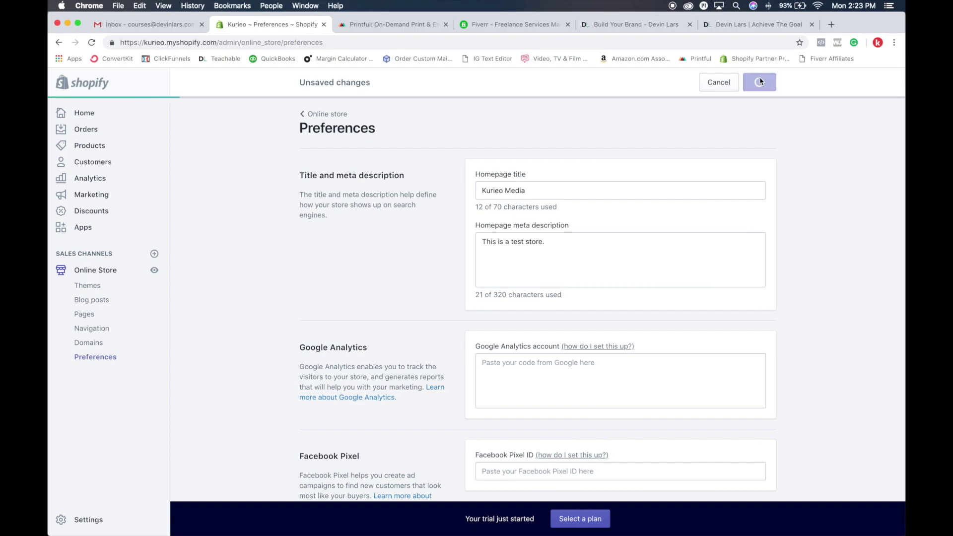
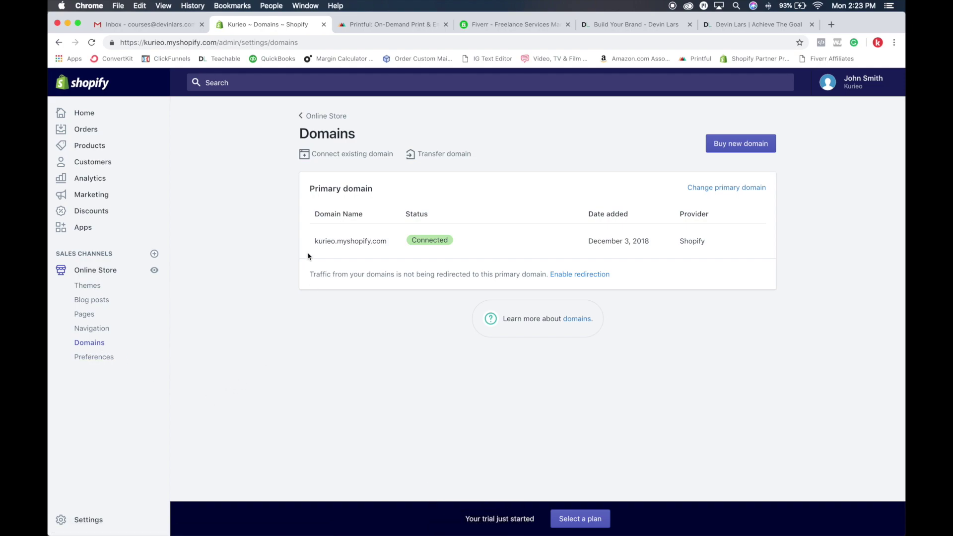
{"action": "left_click_drag", "start_coordinate": [315, 243], "coordinate": [392, 241]}
{"action": "left_click", "coordinate": [374, 257]}
{"action": "left_click_drag", "start_coordinate": [314, 241], "coordinate": [336, 242]}
{"action": "left_click", "coordinate": [391, 259]}
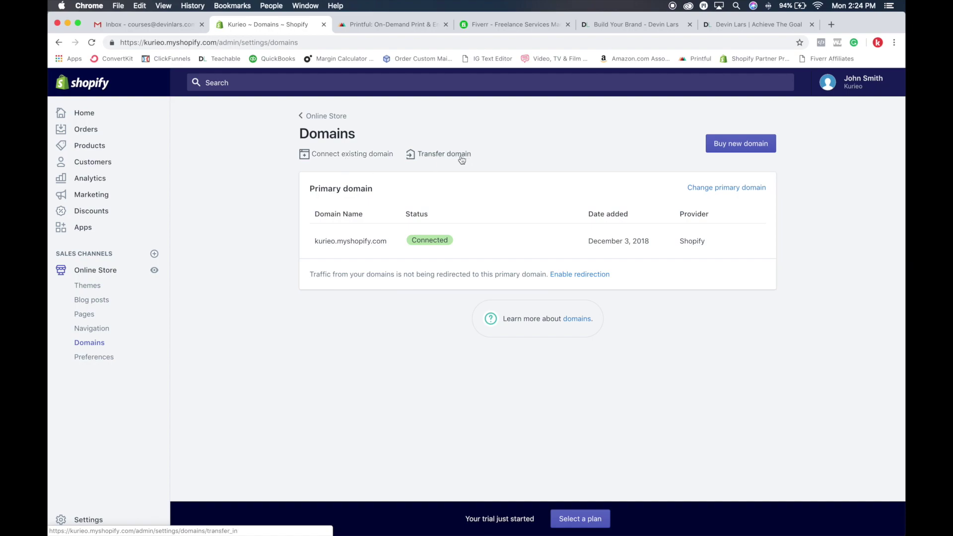
{"action": "left_click", "coordinate": [748, 148]}
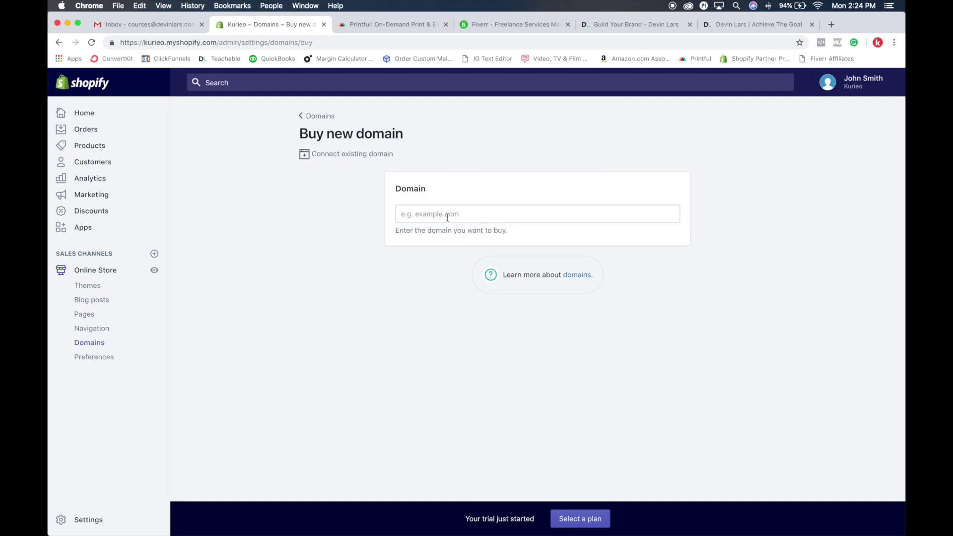
{"action": "left_click", "coordinate": [447, 217]}
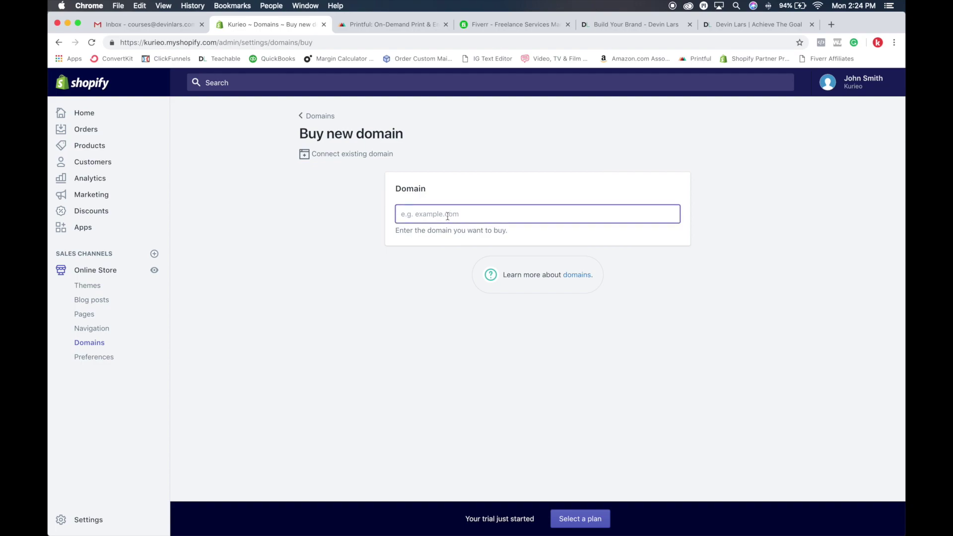
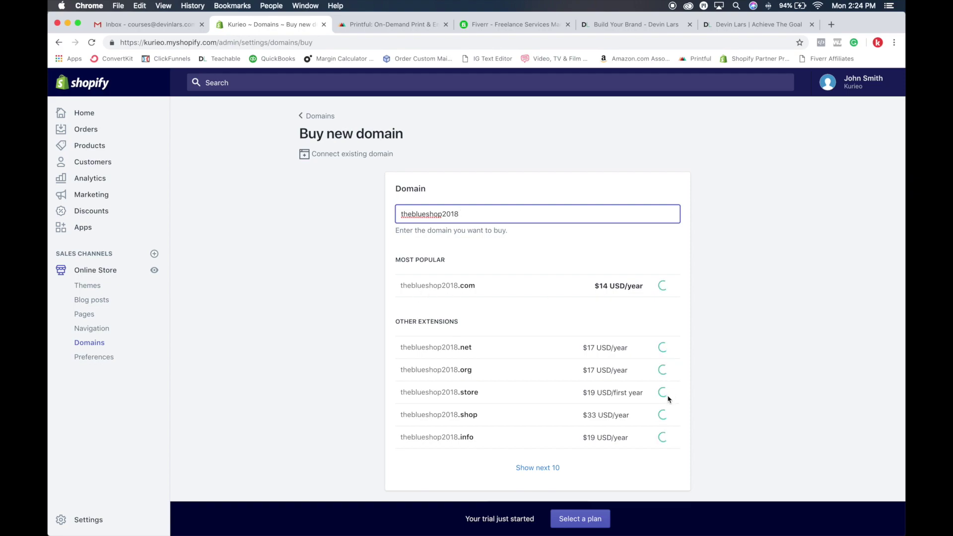
{"action": "double_click", "coordinate": [602, 284]}
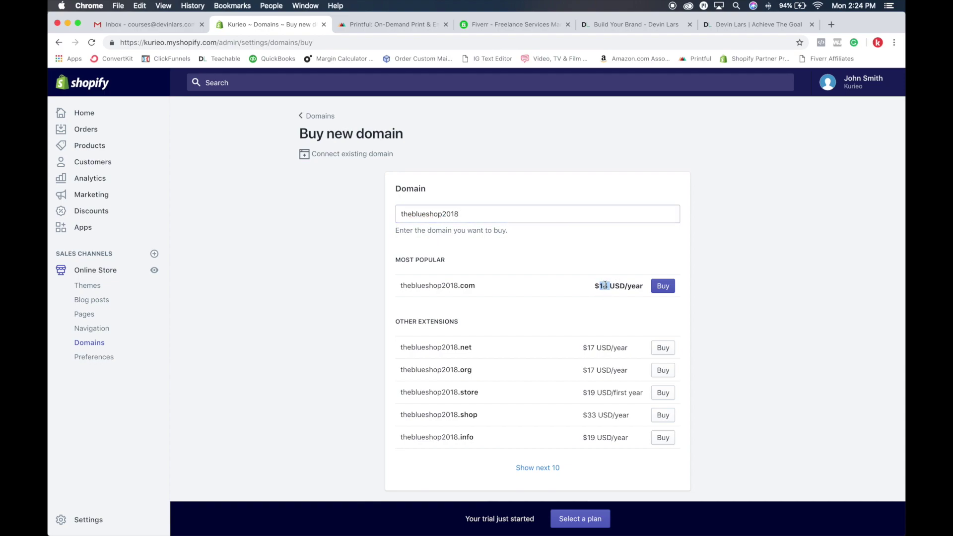
{"action": "left_click", "coordinate": [738, 285]}
{"action": "left_click", "coordinate": [314, 117]}
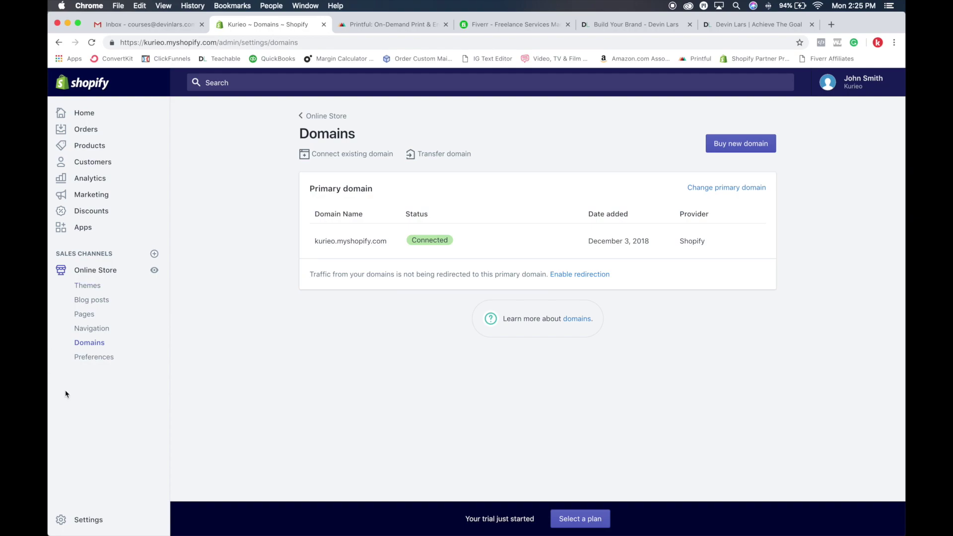
Step: Go to Navigation and start a new menu, opening the add-menu-item form
{"action": "left_click", "coordinate": [99, 330]}
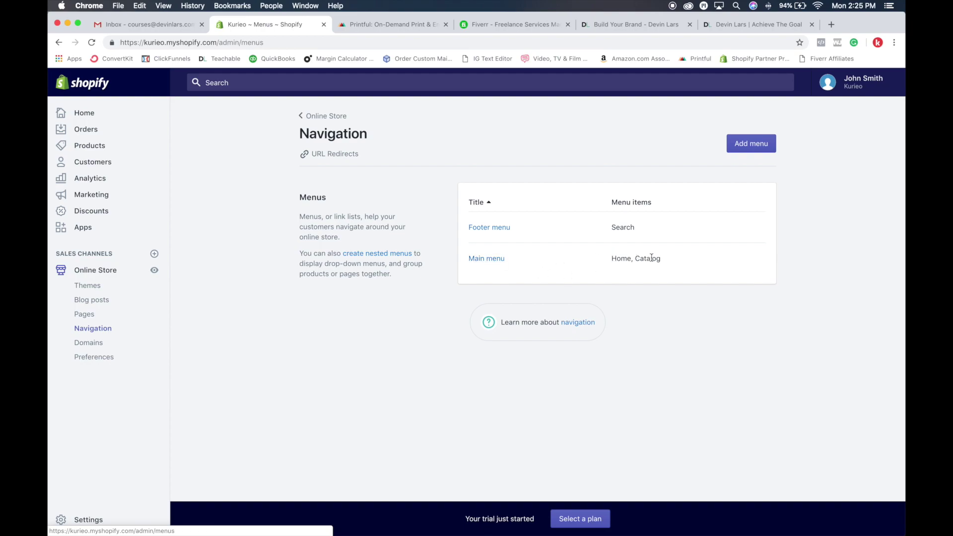
{"action": "left_click", "coordinate": [750, 147]}
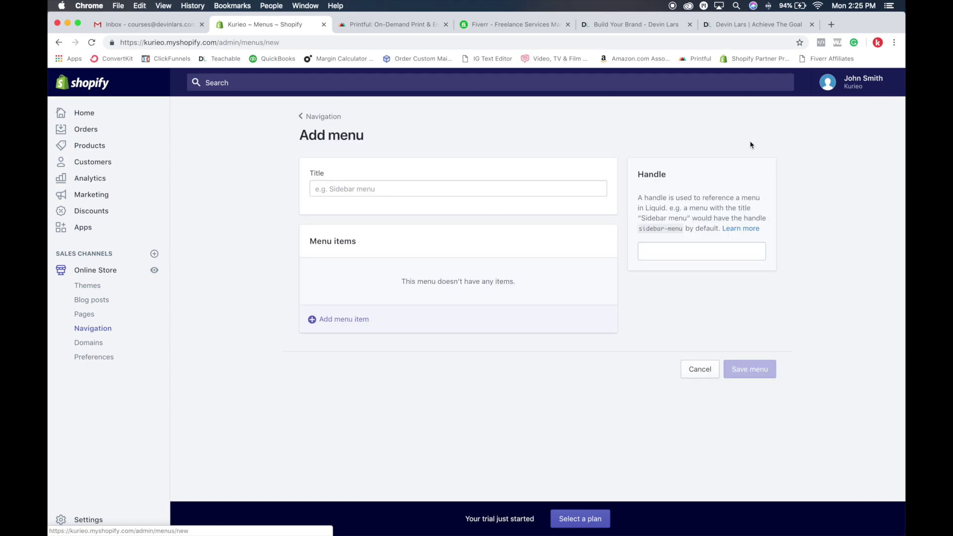
{"action": "left_click", "coordinate": [413, 189]}
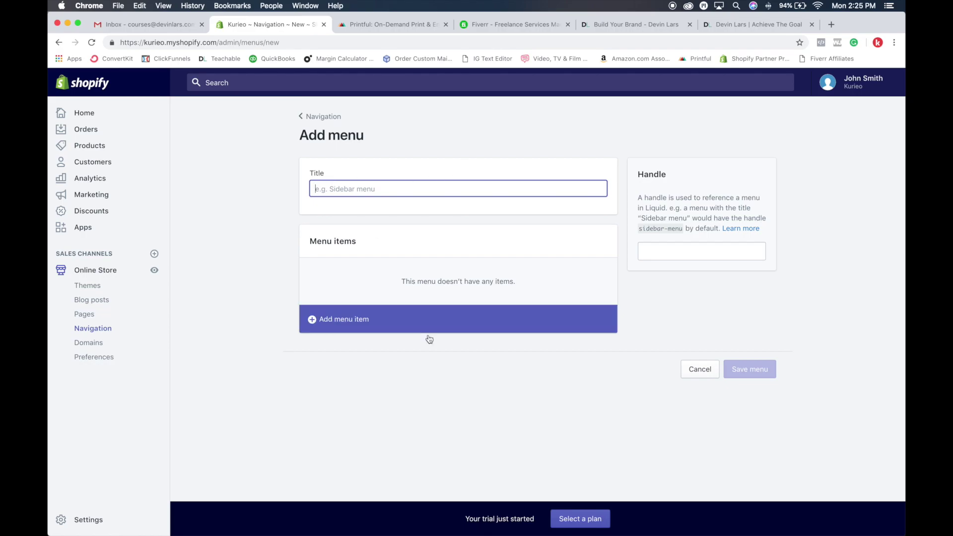
{"action": "left_click", "coordinate": [314, 321]}
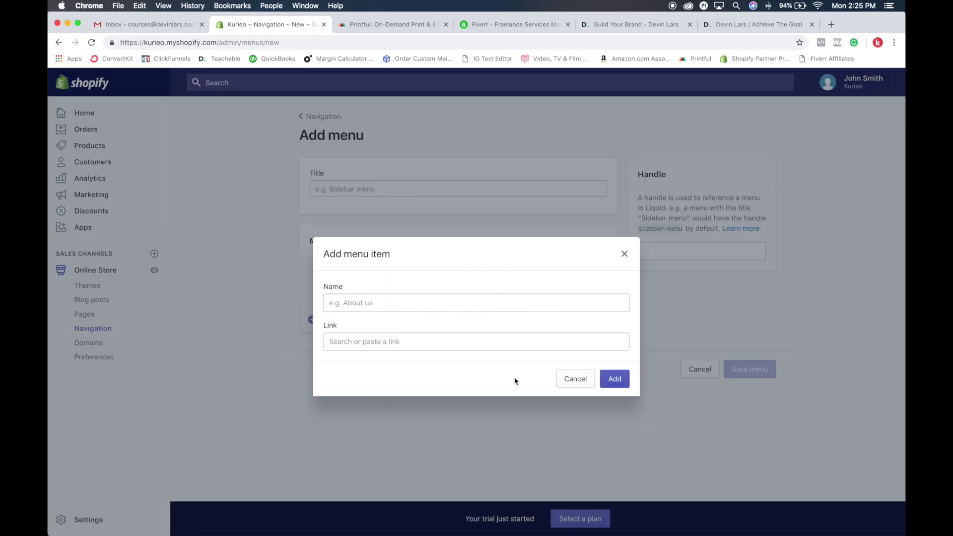
Step: Discard the unsaved menu and go to the empty Pages section
{"action": "left_click", "coordinate": [624, 255]}
{"action": "left_click", "coordinate": [702, 368]}
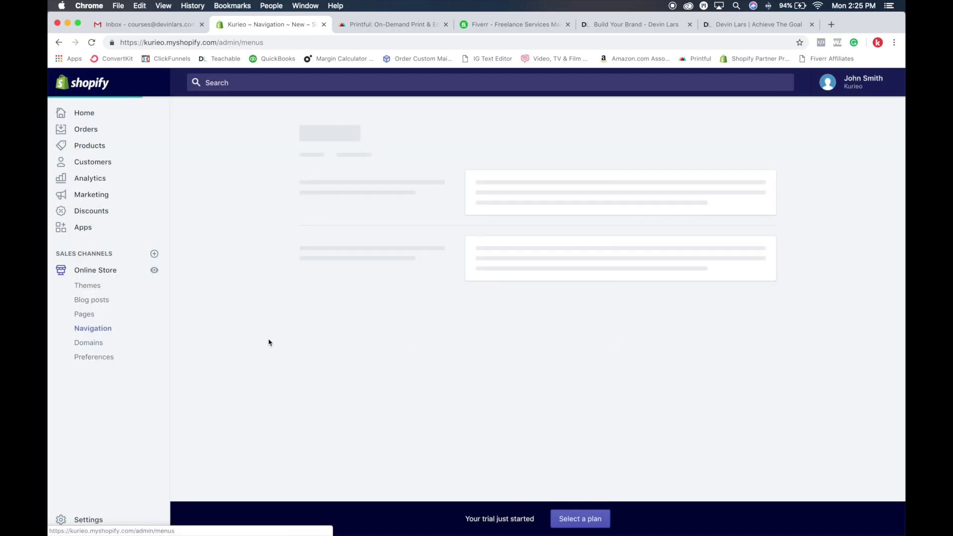
{"action": "left_click", "coordinate": [91, 317]}
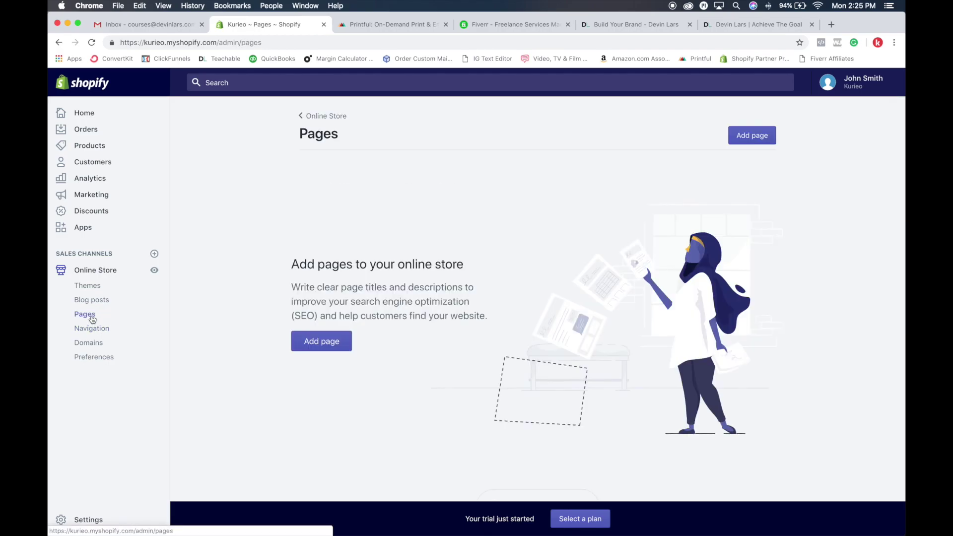
Step: Look over a new page's title, content and 'page' template suffix, then go to Blog posts unsaved
{"action": "left_click", "coordinate": [334, 343]}
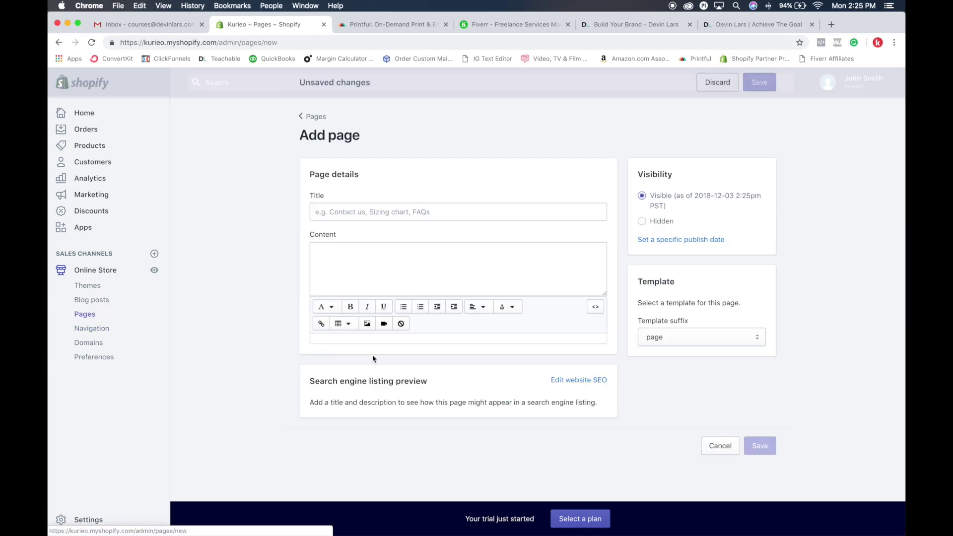
{"action": "left_click", "coordinate": [713, 338]}
{"action": "left_click", "coordinate": [713, 337]}
{"action": "left_click", "coordinate": [323, 207]}
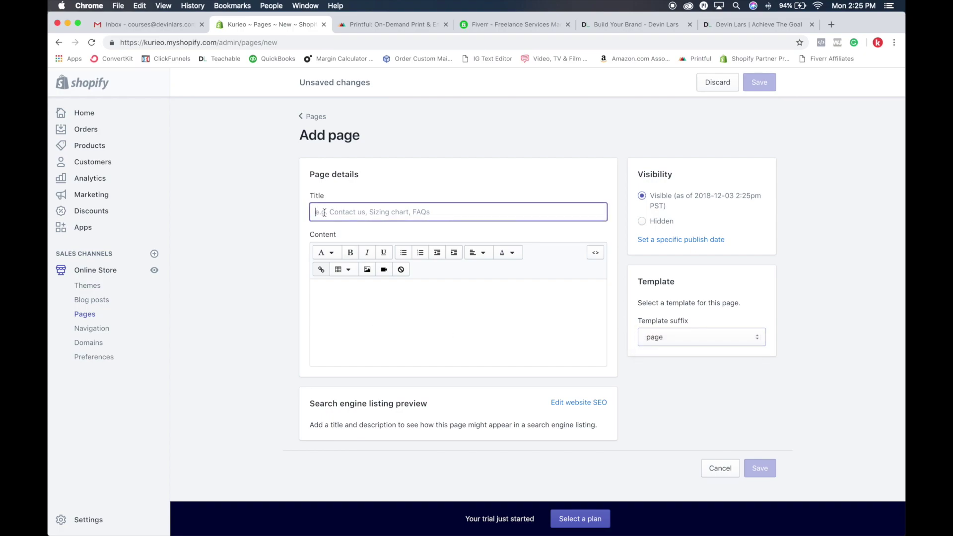
{"action": "left_click", "coordinate": [374, 312]}
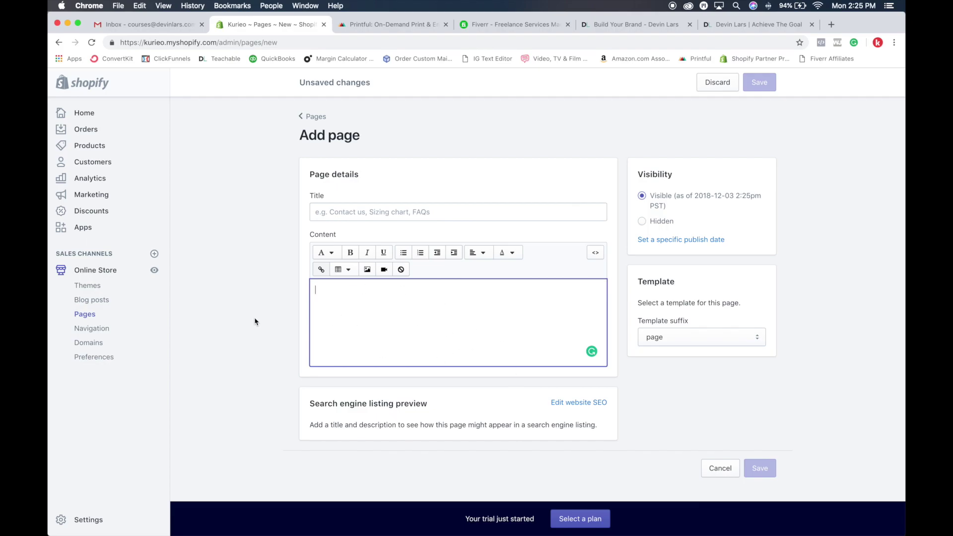
{"action": "left_click", "coordinate": [93, 301]}
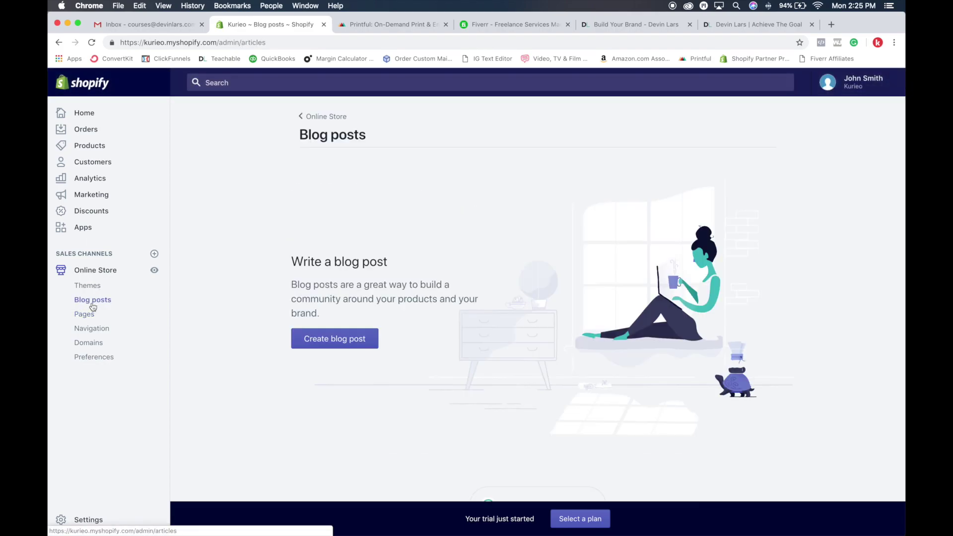
Step: Look over an empty new blog post's title and content fields, then go to Themes
{"action": "left_click", "coordinate": [350, 342]}
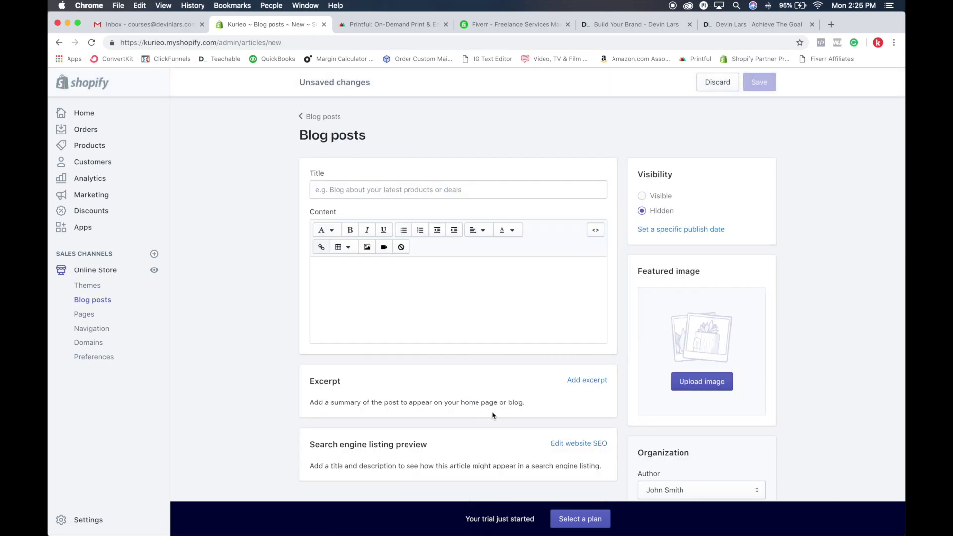
{"action": "scroll", "coordinate": [709, 328], "scroll_direction": "down", "scroll_amount": 3}
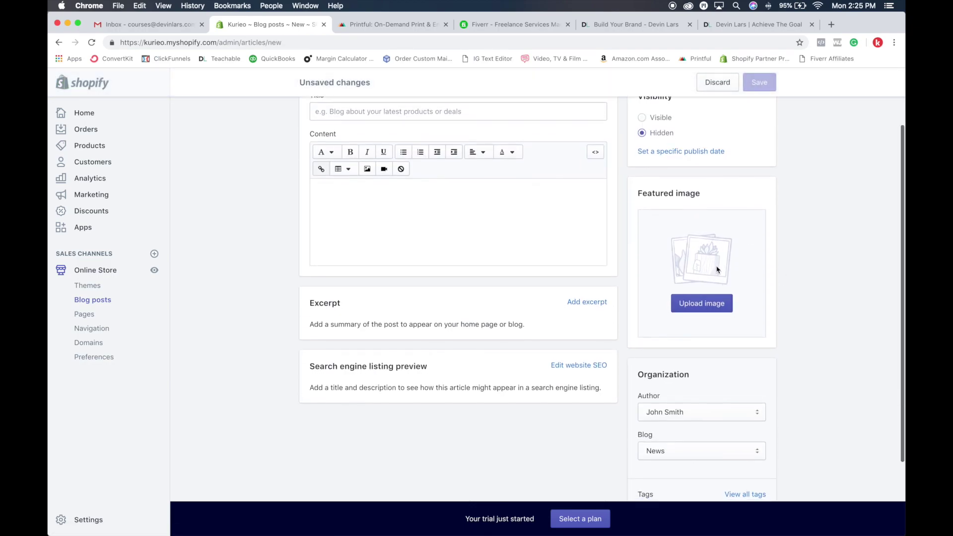
{"action": "left_click", "coordinate": [415, 221]}
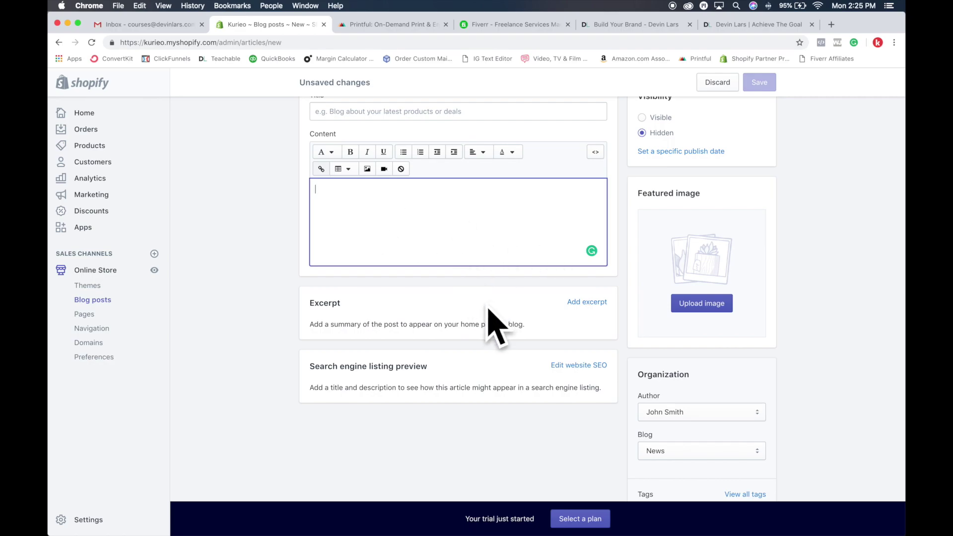
{"action": "scroll", "coordinate": [434, 296], "scroll_direction": "up", "scroll_amount": 1}
{"action": "scroll", "coordinate": [446, 272], "scroll_direction": "up", "scroll_amount": 1}
{"action": "left_click", "coordinate": [373, 171]}
{"action": "scroll", "coordinate": [616, 256], "scroll_direction": "down", "scroll_amount": 5}
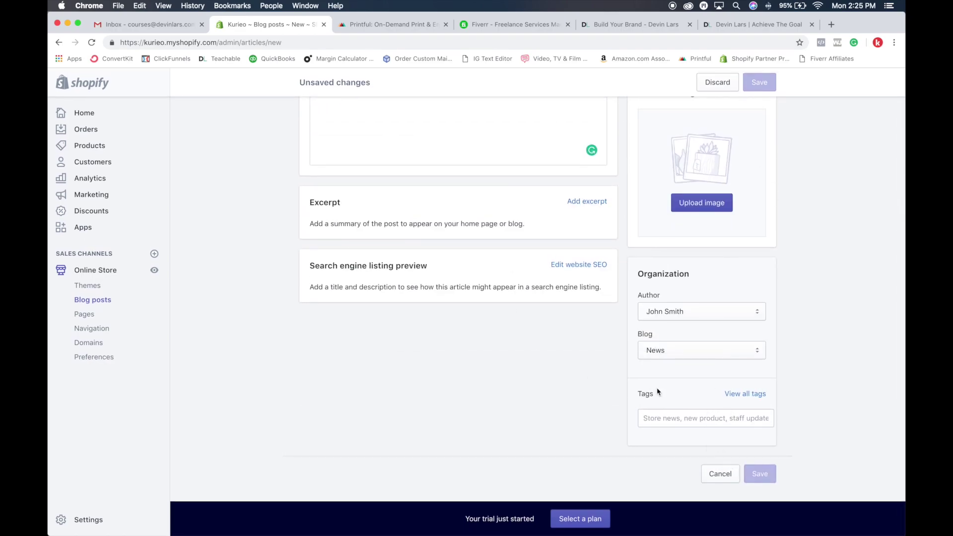
{"action": "scroll", "coordinate": [368, 204], "scroll_direction": "up", "scroll_amount": 5}
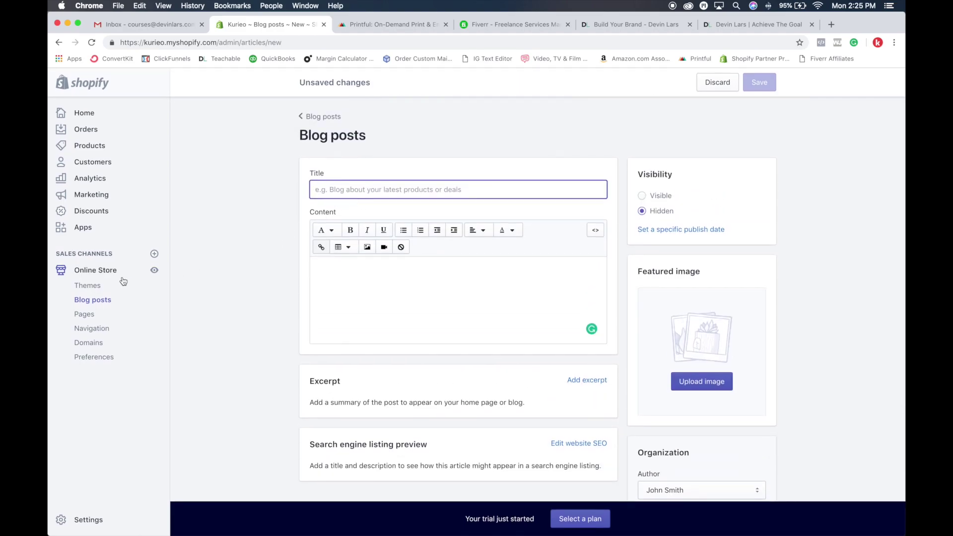
{"action": "left_click", "coordinate": [92, 284]}
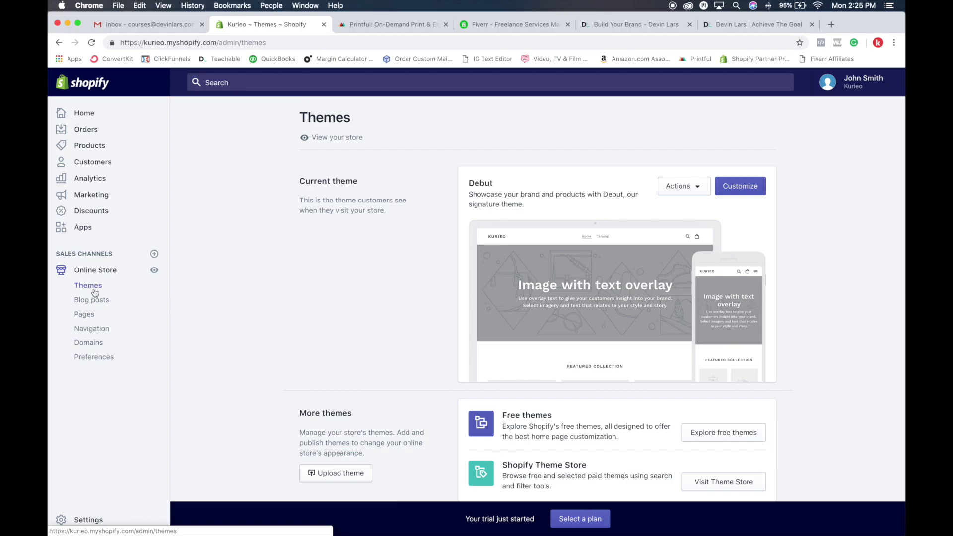
Step: Read the current Debut theme's description on the Themes page
{"action": "scroll", "coordinate": [329, 316], "scroll_direction": "down", "scroll_amount": 2}
{"action": "scroll", "coordinate": [333, 308], "scroll_direction": "up", "scroll_amount": 2}
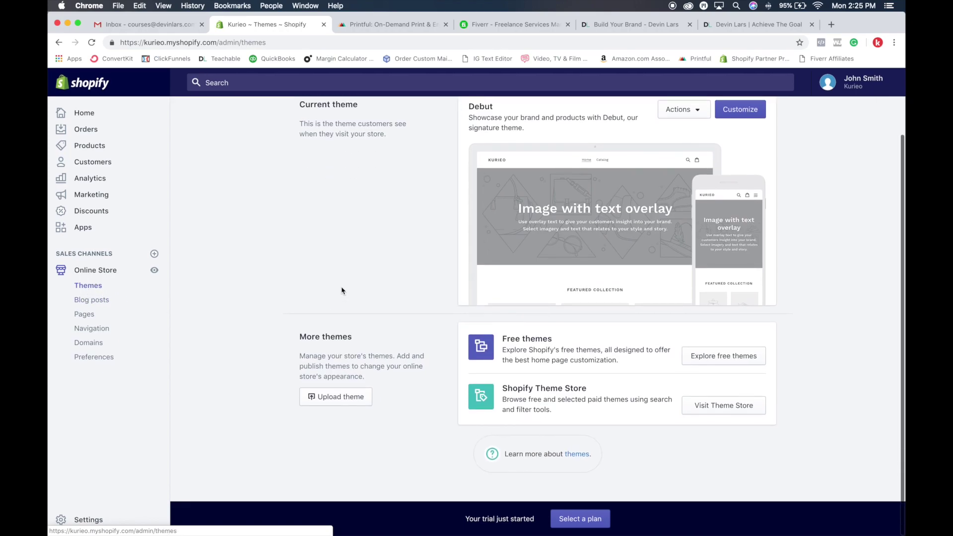
{"action": "left_click_drag", "start_coordinate": [454, 176], "coordinate": [830, 345]}
{"action": "left_click", "coordinate": [830, 345]}
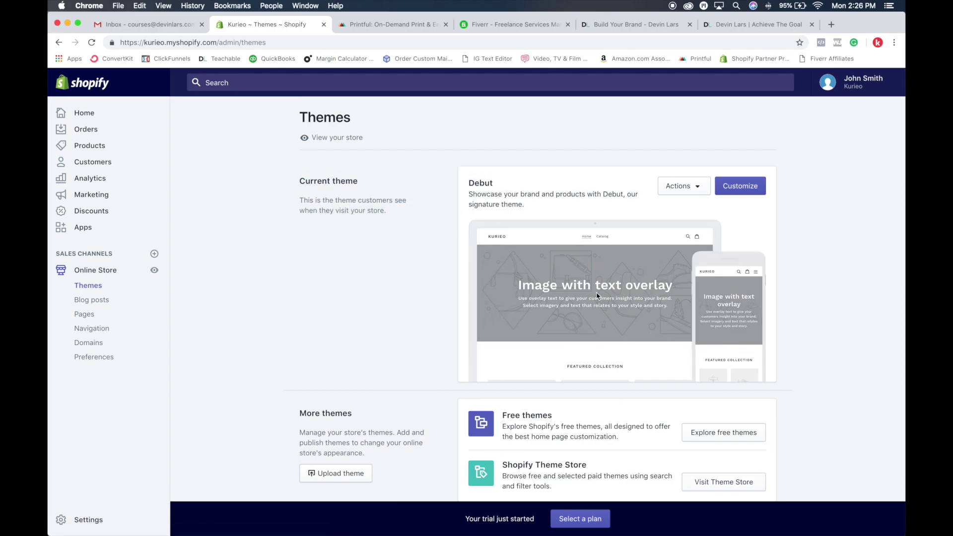
Step: Preview the Debut theme in a new tab from its Actions menu
{"action": "scroll", "coordinate": [727, 311], "scroll_direction": "down", "scroll_amount": 2}
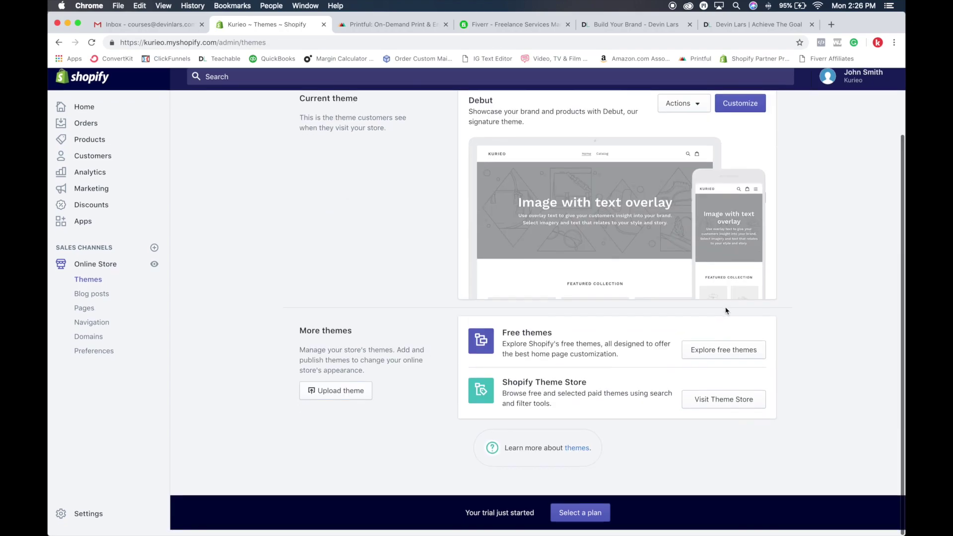
{"action": "scroll", "coordinate": [726, 311], "scroll_direction": "up", "scroll_amount": 2}
{"action": "left_click", "coordinate": [683, 186]}
{"action": "left_click", "coordinate": [594, 163]}
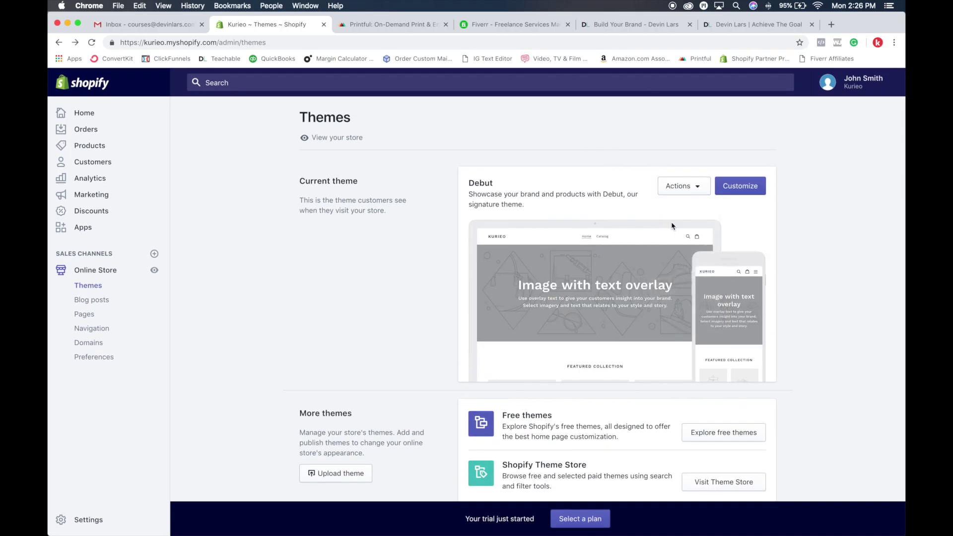
{"action": "left_click", "coordinate": [693, 185]}
{"action": "left_click", "coordinate": [682, 212]}
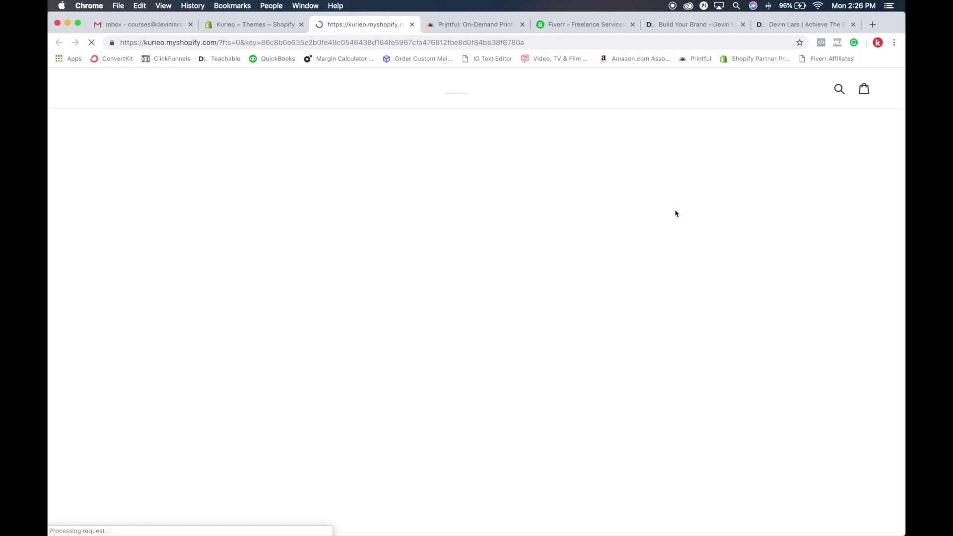
Step: Scroll through the Debut preview's home page slideshow, footer and newsletter signup
{"action": "scroll", "coordinate": [458, 192], "scroll_direction": "down", "scroll_amount": 20}
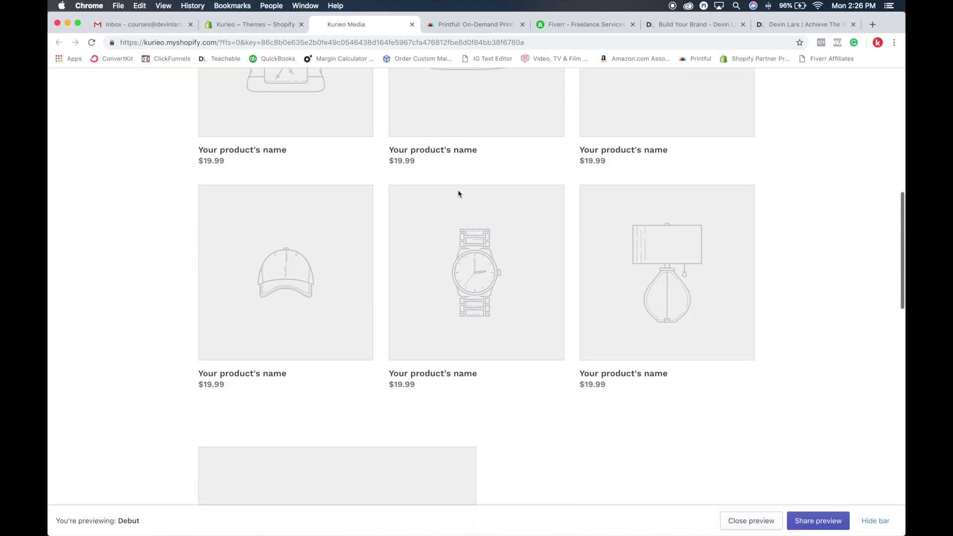
{"action": "scroll", "coordinate": [458, 192], "scroll_direction": "up", "scroll_amount": 20}
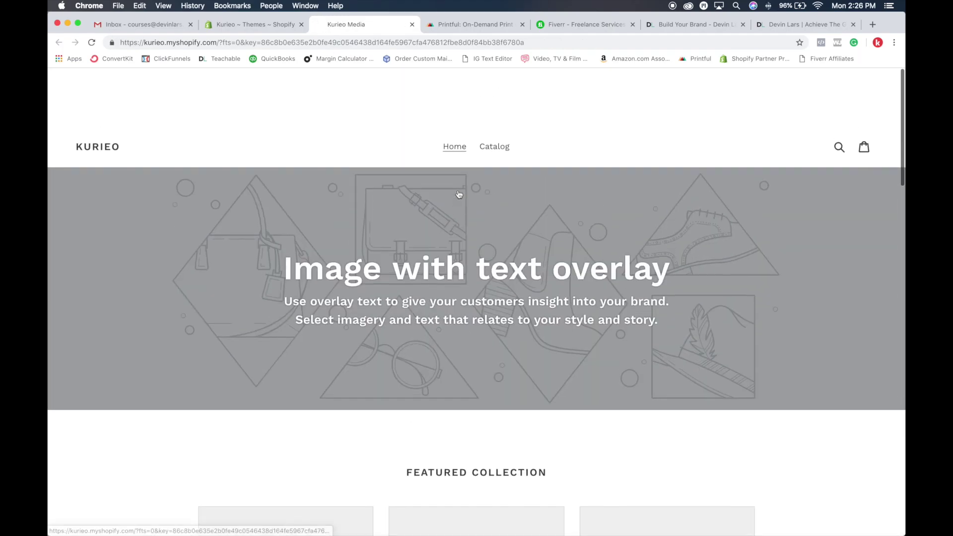
{"action": "scroll", "coordinate": [581, 288], "scroll_direction": "down", "scroll_amount": 4}
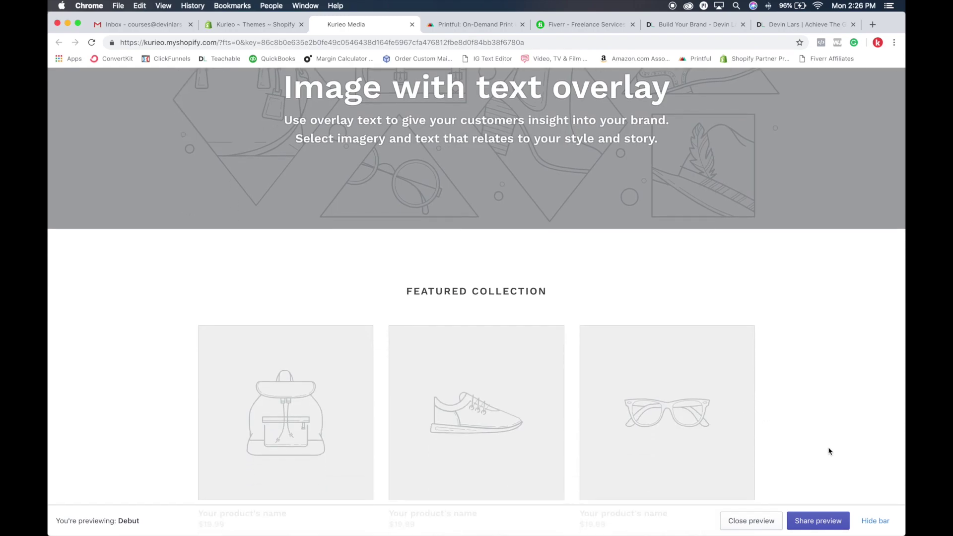
{"action": "scroll", "coordinate": [649, 364], "scroll_direction": "down", "scroll_amount": 15}
{"action": "scroll", "coordinate": [649, 364], "scroll_direction": "up", "scroll_amount": 5}
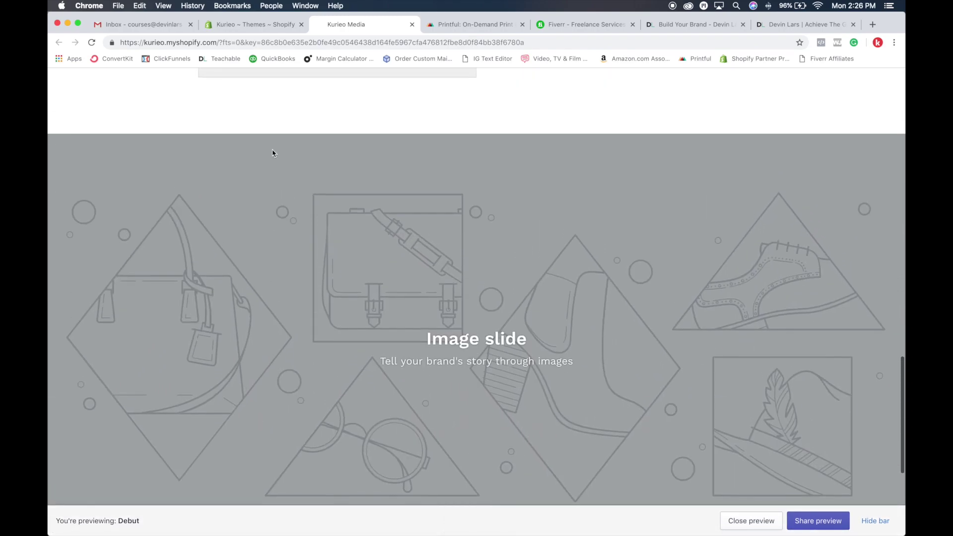
{"action": "scroll", "coordinate": [469, 228], "scroll_direction": "down", "scroll_amount": 1}
{"action": "scroll", "coordinate": [543, 347], "scroll_direction": "down", "scroll_amount": 5}
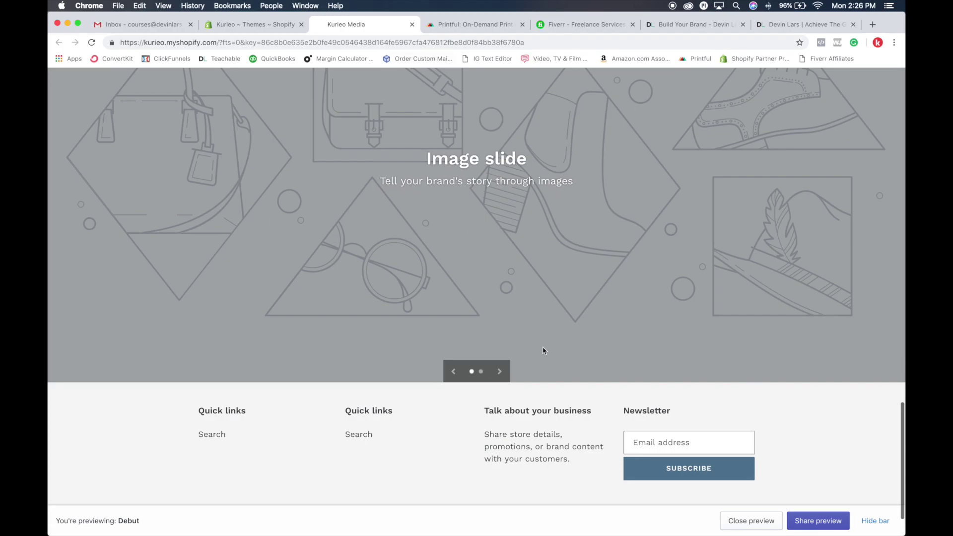
{"action": "scroll", "coordinate": [773, 319], "scroll_direction": "up", "scroll_amount": 10}
{"action": "scroll", "coordinate": [774, 320], "scroll_direction": "up", "scroll_amount": 3}
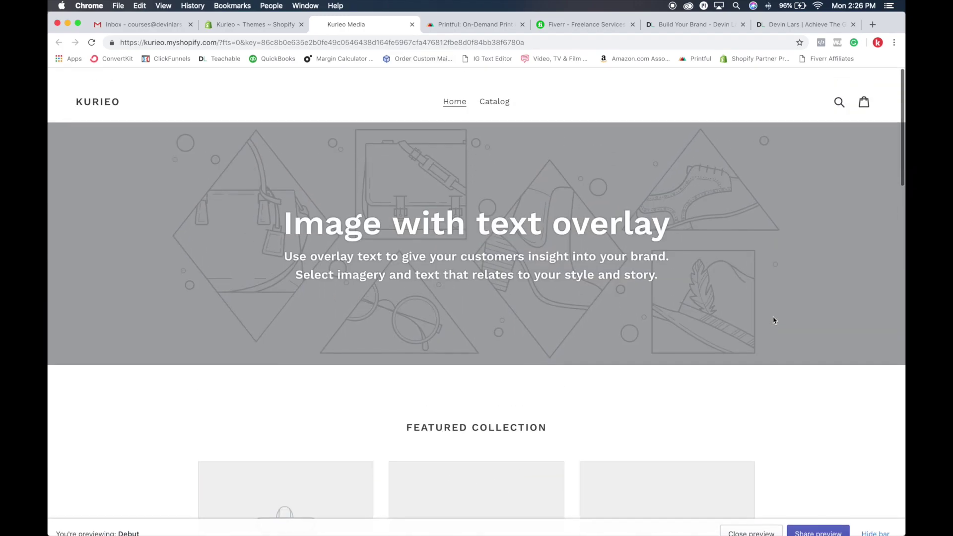
Step: Browse the Catalog page at desktop width, then at narrow phone width
{"action": "left_click", "coordinate": [496, 89]}
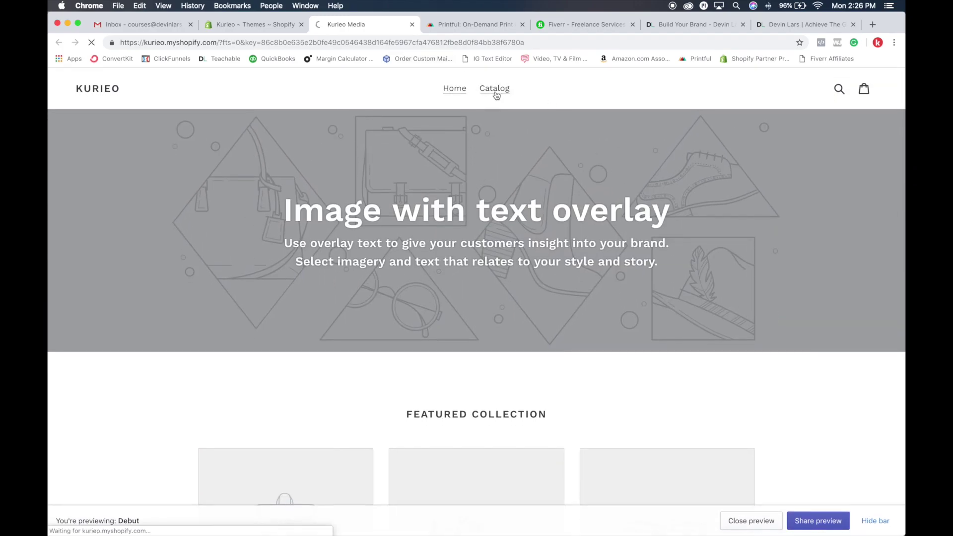
{"action": "scroll", "coordinate": [611, 256], "scroll_direction": "down", "scroll_amount": 1}
{"action": "scroll", "coordinate": [612, 256], "scroll_direction": "down", "scroll_amount": 5}
{"action": "scroll", "coordinate": [611, 256], "scroll_direction": "up", "scroll_amount": 5}
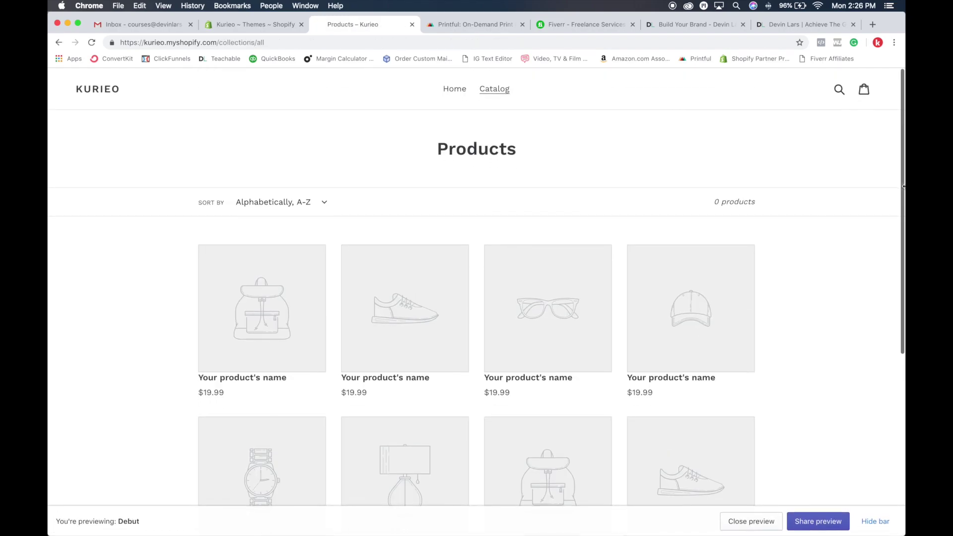
{"action": "left_click_drag", "start_coordinate": [904, 187], "coordinate": [251, 169]}
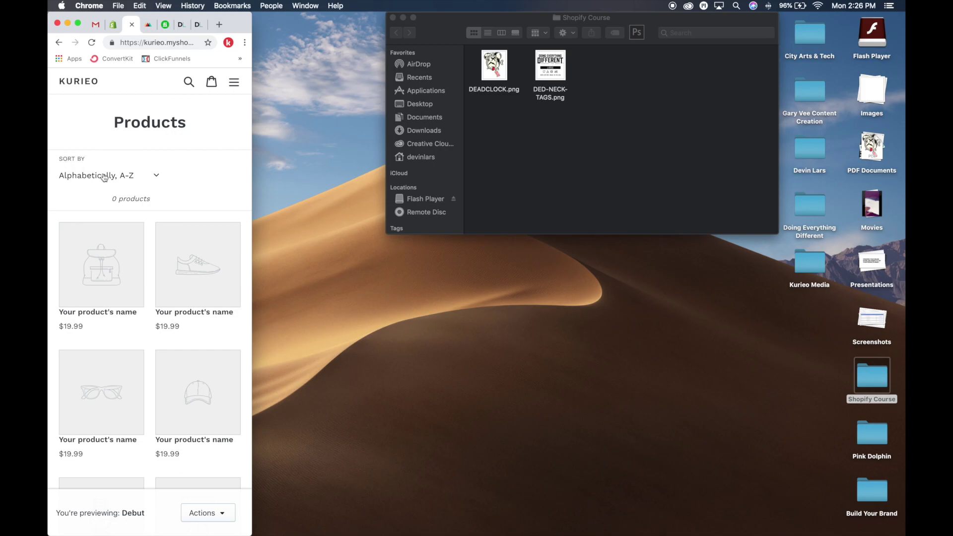
{"action": "scroll", "coordinate": [117, 178], "scroll_direction": "down", "scroll_amount": 7}
{"action": "scroll", "coordinate": [117, 178], "scroll_direction": "down", "scroll_amount": 5}
{"action": "scroll", "coordinate": [211, 103], "scroll_direction": "up", "scroll_amount": 10}
Step: View the home page at phone width, then widen the browser back to desktop size
{"action": "left_click", "coordinate": [89, 87]}
{"action": "scroll", "coordinate": [221, 215], "scroll_direction": "down", "scroll_amount": 10}
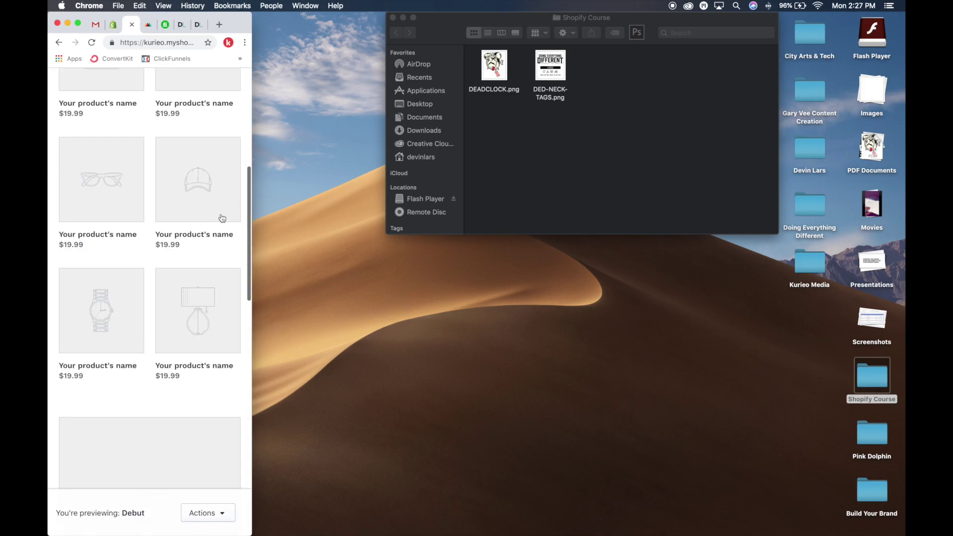
{"action": "scroll", "coordinate": [222, 219], "scroll_direction": "down", "scroll_amount": 6}
{"action": "scroll", "coordinate": [222, 215], "scroll_direction": "up", "scroll_amount": 15}
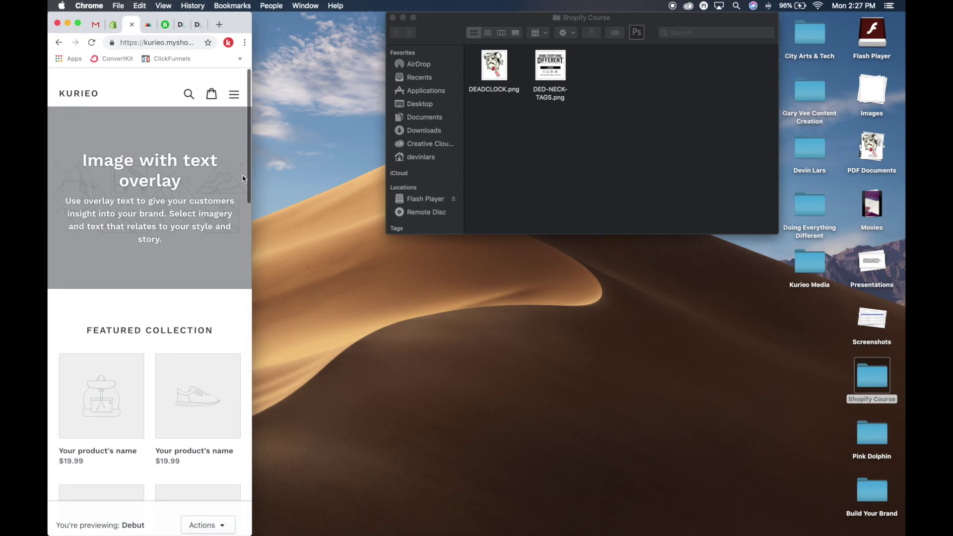
{"action": "left_click_drag", "start_coordinate": [254, 164], "coordinate": [904, 204]}
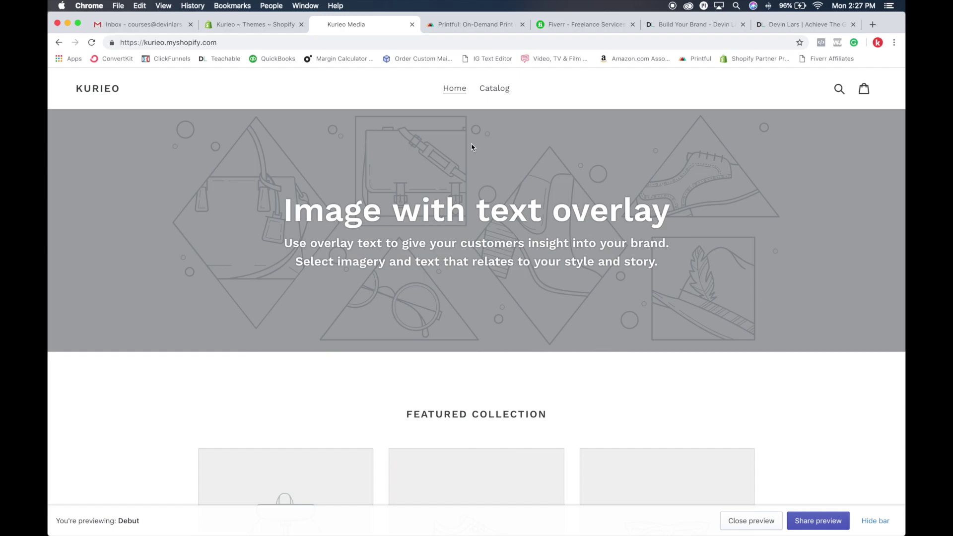
{"action": "scroll", "coordinate": [619, 274], "scroll_direction": "down", "scroll_amount": 15}
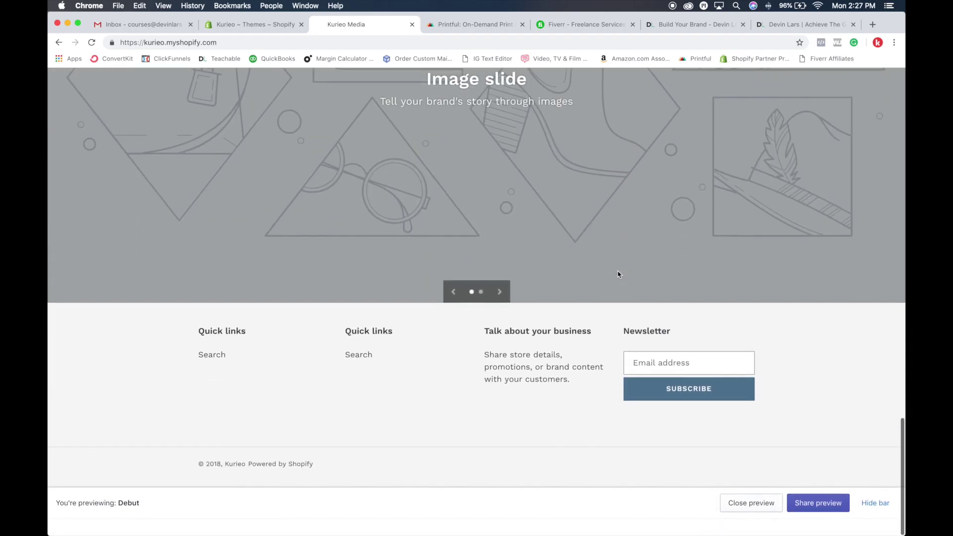
{"action": "scroll", "coordinate": [304, 176], "scroll_direction": "up", "scroll_amount": 15}
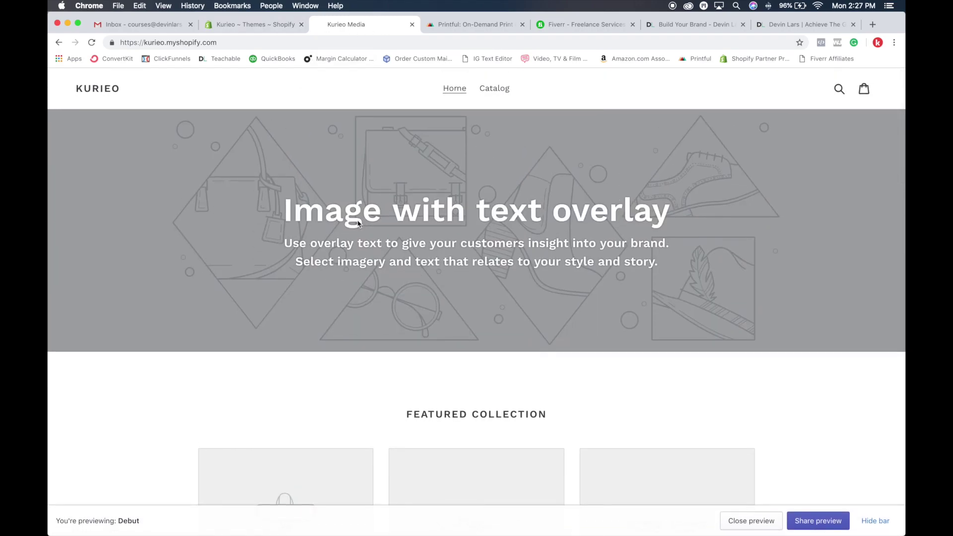
Step: Close the preview, read the More themes section, and open Visit Theme Store in a new tab
{"action": "left_click", "coordinate": [412, 24]}
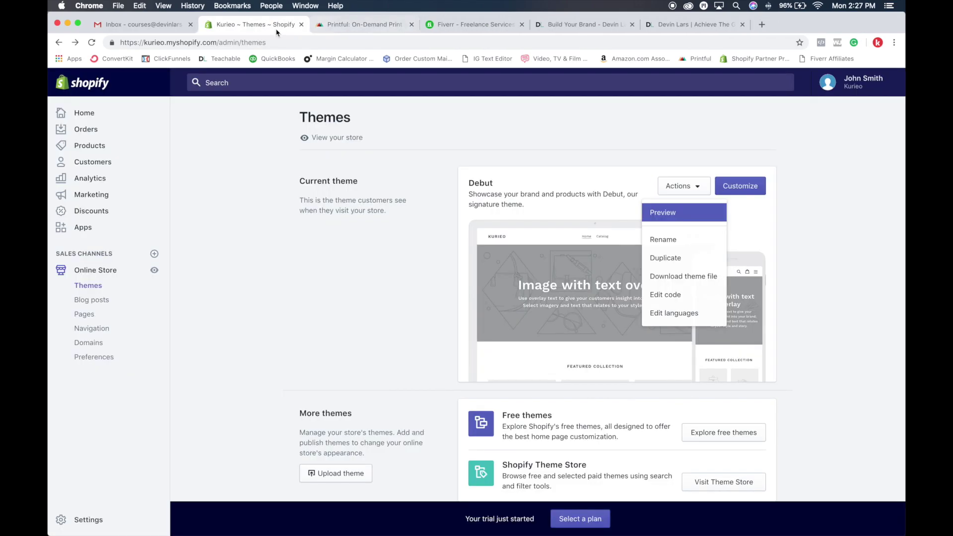
{"action": "left_click", "coordinate": [849, 295]}
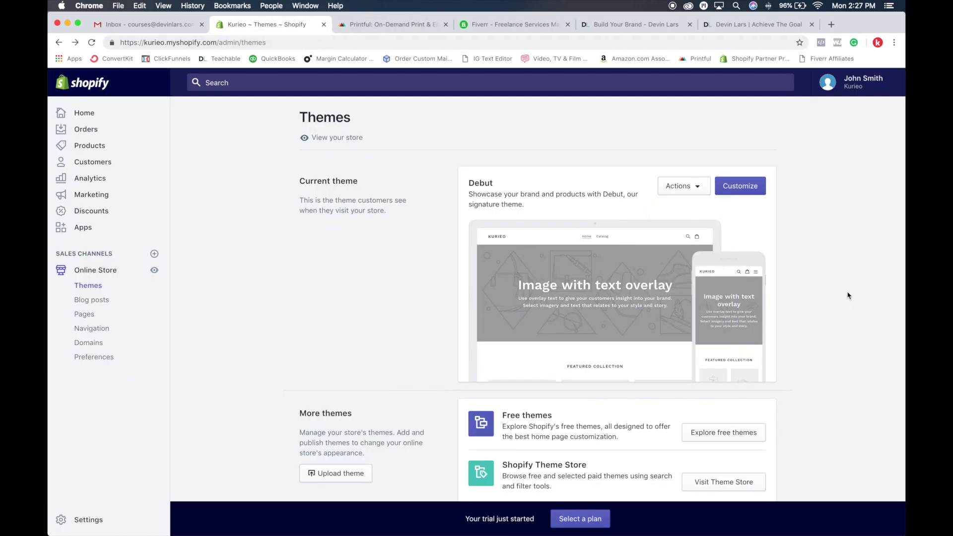
{"action": "scroll", "coordinate": [848, 295], "scroll_direction": "down", "scroll_amount": 3}
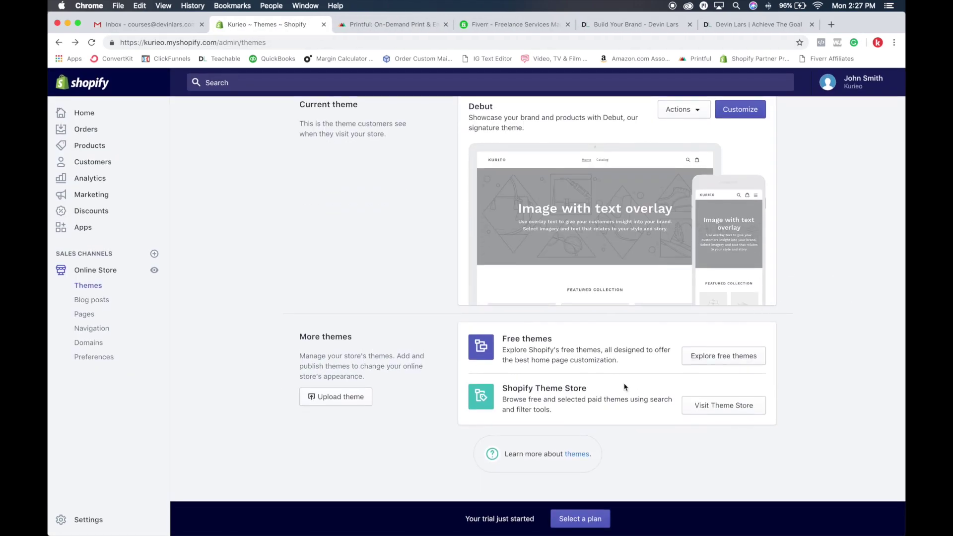
{"action": "left_click_drag", "start_coordinate": [503, 338], "coordinate": [623, 354]}
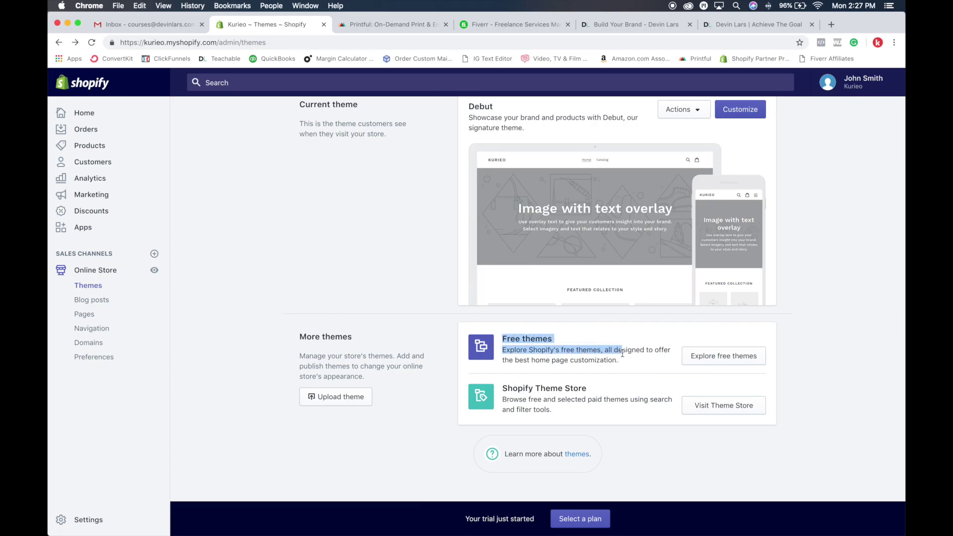
{"action": "left_click", "coordinate": [551, 385]}
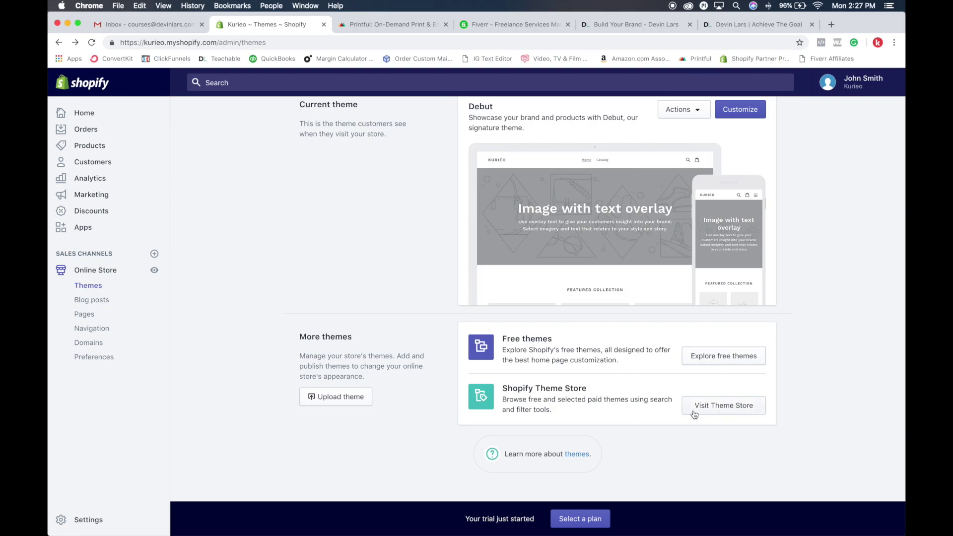
{"action": "left_click_drag", "start_coordinate": [502, 386], "coordinate": [579, 402]}
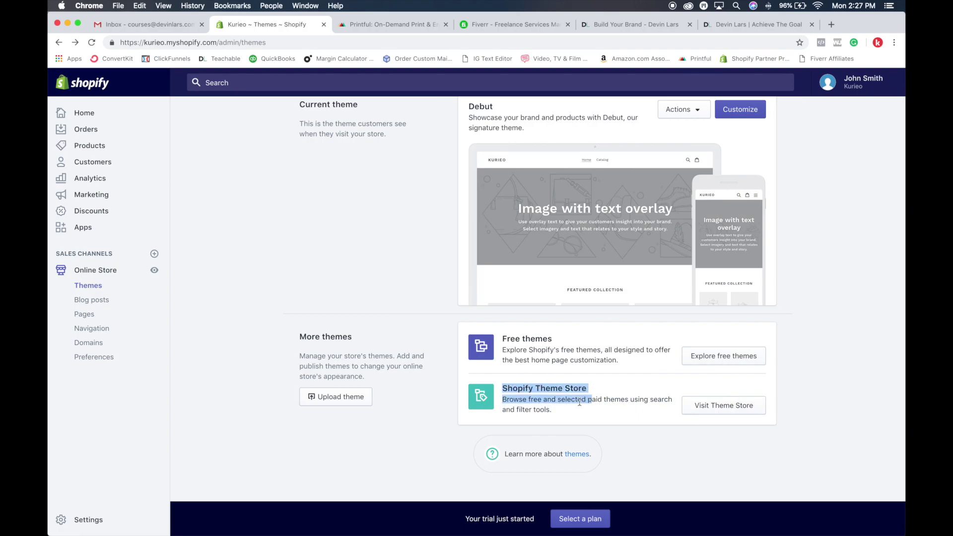
{"action": "left_click", "coordinate": [720, 407]}
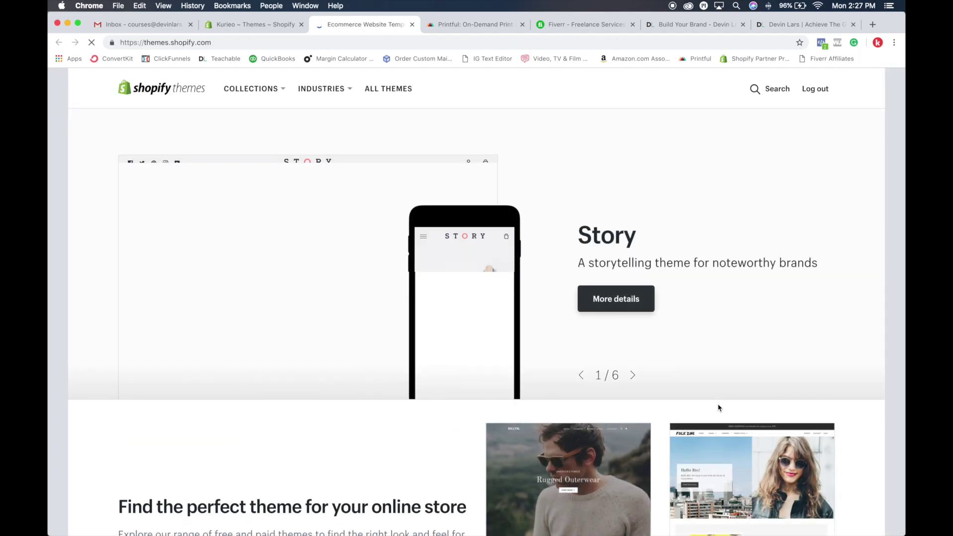
Step: Look through the Collections and Industries menus, then go to All Themes
{"action": "scroll", "coordinate": [718, 385], "scroll_direction": "down", "scroll_amount": 2}
{"action": "scroll", "coordinate": [441, 149], "scroll_direction": "up", "scroll_amount": 2}
{"action": "left_click", "coordinate": [258, 89]}
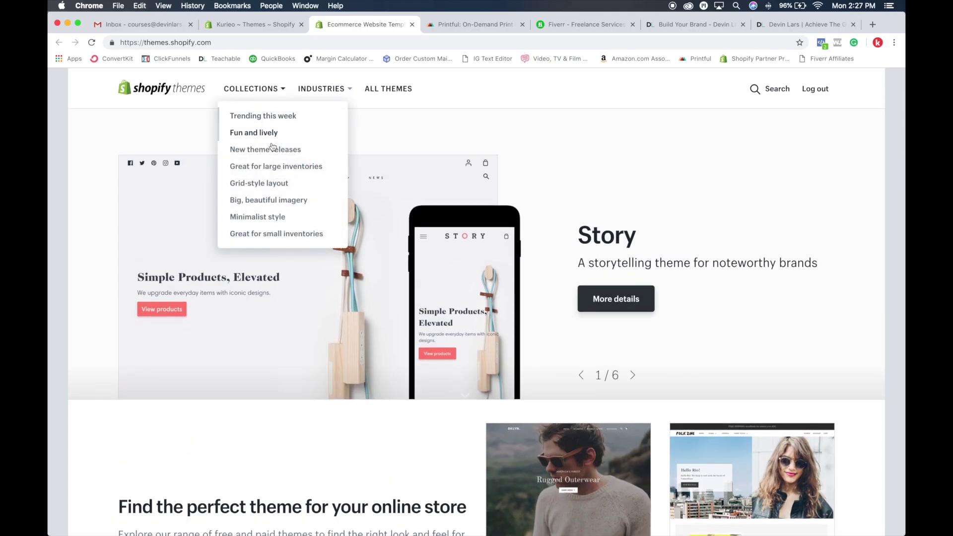
{"action": "scroll", "coordinate": [293, 185], "scroll_direction": "down", "scroll_amount": 2}
{"action": "scroll", "coordinate": [298, 185], "scroll_direction": "up", "scroll_amount": 2}
{"action": "scroll", "coordinate": [298, 186], "scroll_direction": "down", "scroll_amount": 1}
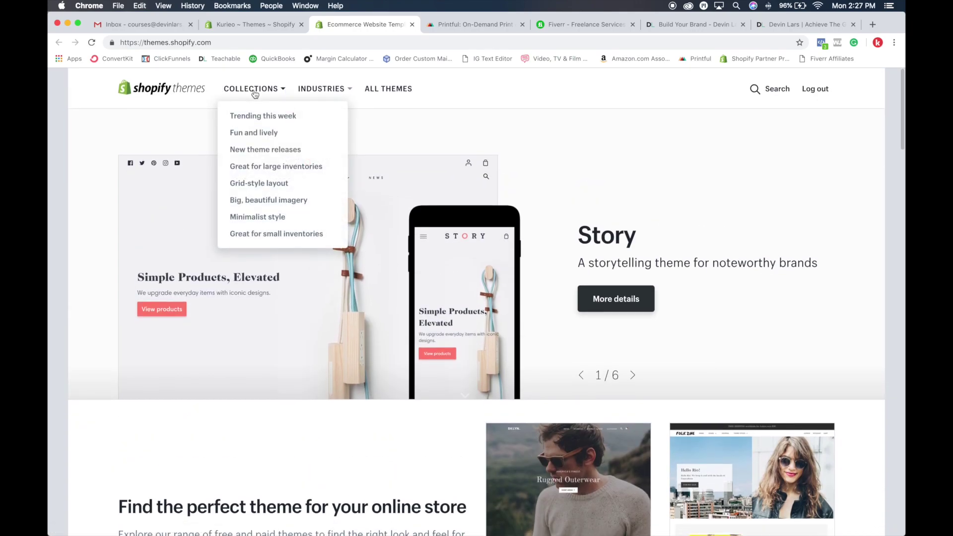
{"action": "left_click", "coordinate": [337, 94]}
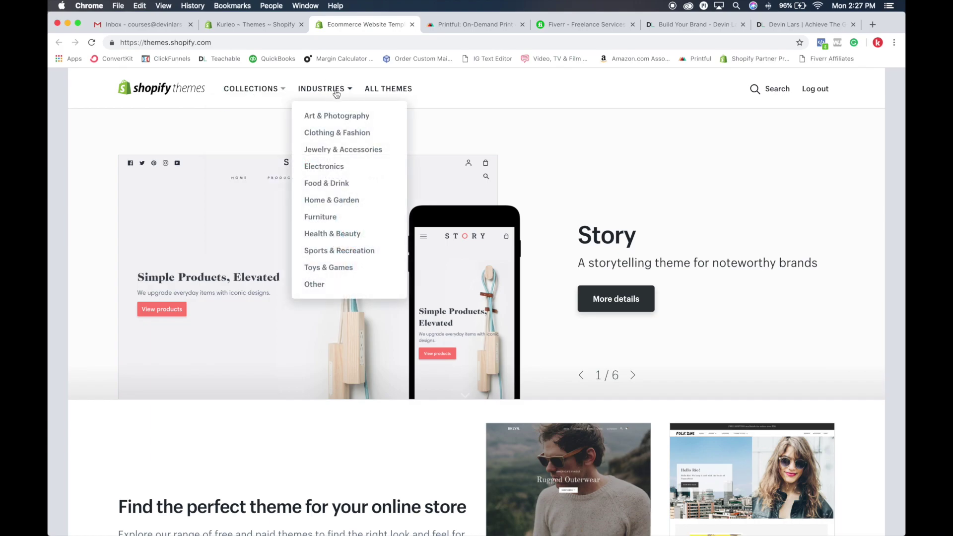
{"action": "left_click", "coordinate": [387, 87]}
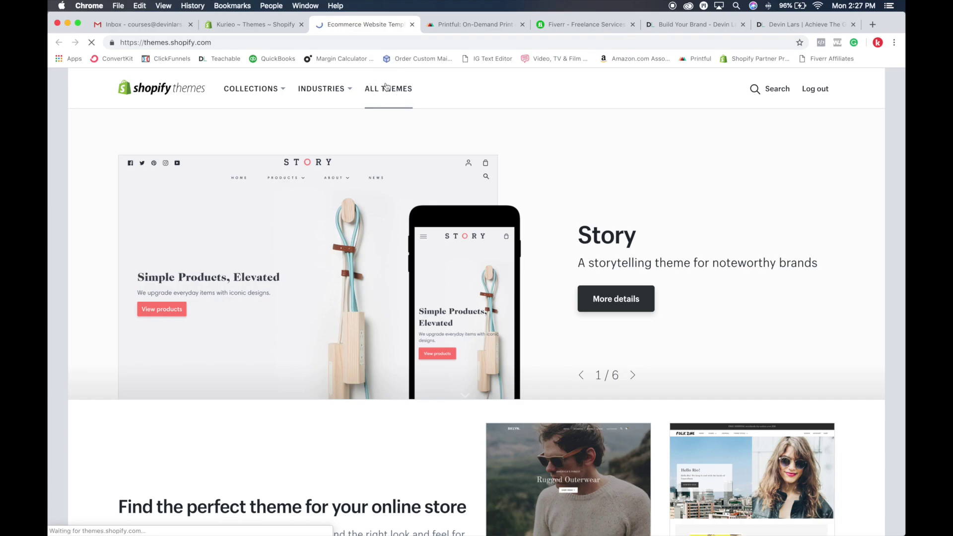
Step: Scroll the all-themes grid to find the $180 Prestige theme
{"action": "scroll", "coordinate": [531, 167], "scroll_direction": "down", "scroll_amount": 4}
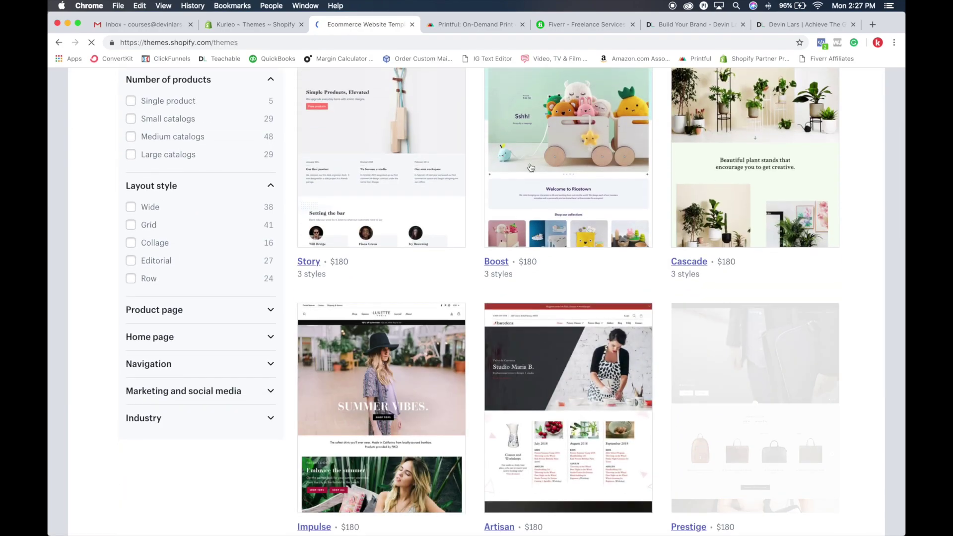
{"action": "scroll", "coordinate": [347, 149], "scroll_direction": "up", "scroll_amount": 2}
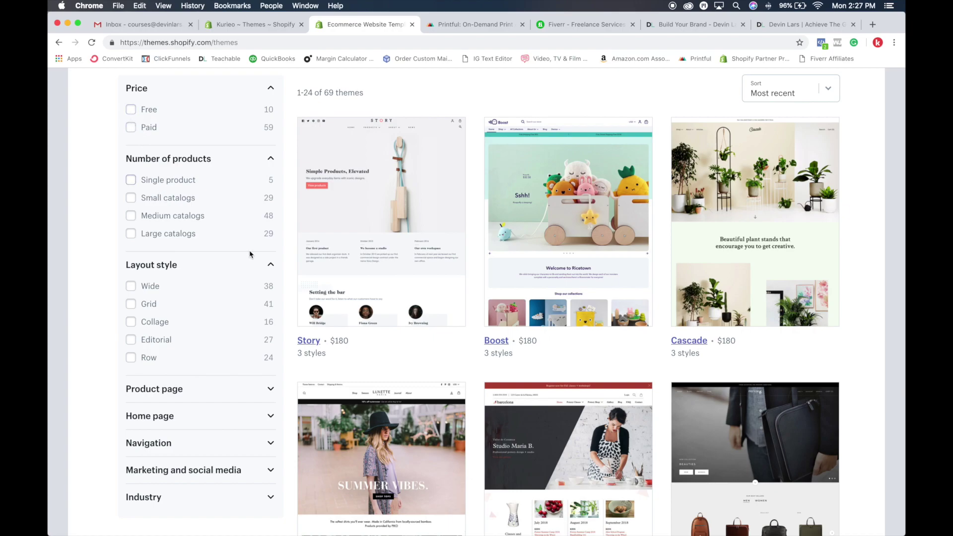
{"action": "scroll", "coordinate": [205, 232], "scroll_direction": "down", "scroll_amount": 3}
{"action": "scroll", "coordinate": [680, 198], "scroll_direction": "up", "scroll_amount": 4}
{"action": "scroll", "coordinate": [680, 197], "scroll_direction": "down", "scroll_amount": 6}
{"action": "scroll", "coordinate": [681, 197], "scroll_direction": "up", "scroll_amount": 9}
{"action": "scroll", "coordinate": [680, 198], "scroll_direction": "down", "scroll_amount": 9}
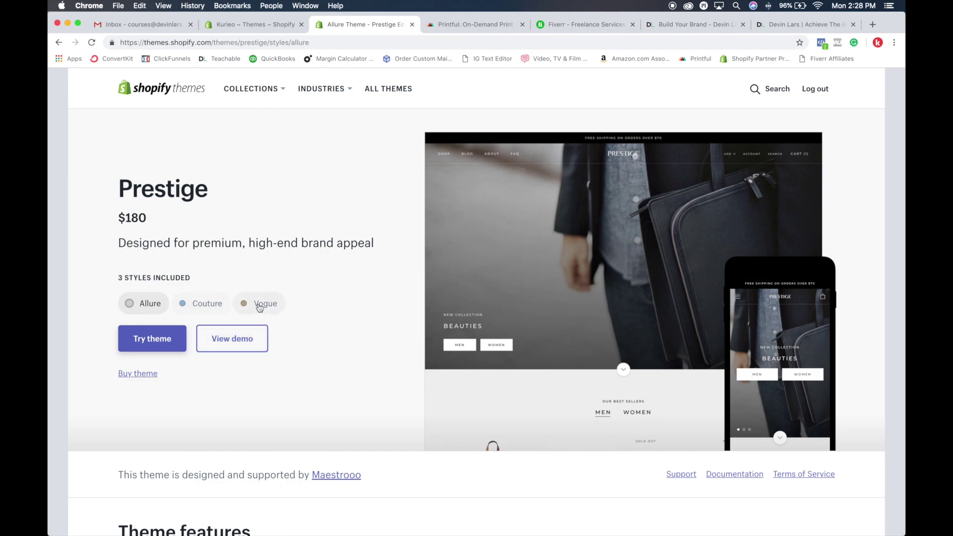
Step: Preview Prestige's Couture and Vogue styles, then return to Allure
{"action": "left_click_drag", "start_coordinate": [118, 219], "coordinate": [149, 220]}
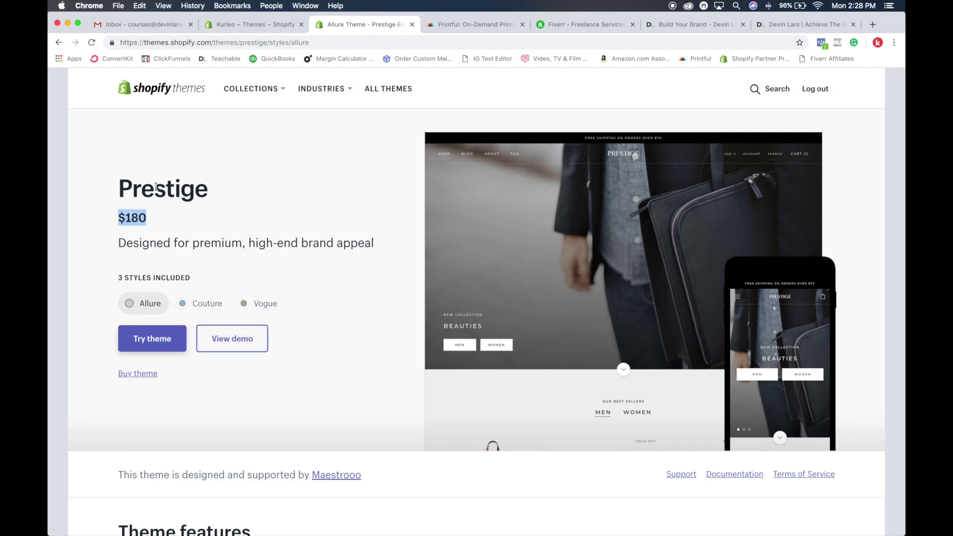
{"action": "left_click", "coordinate": [156, 186]}
{"action": "scroll", "coordinate": [715, 293], "scroll_direction": "down", "scroll_amount": 3}
{"action": "scroll", "coordinate": [447, 343], "scroll_direction": "up", "scroll_amount": 4}
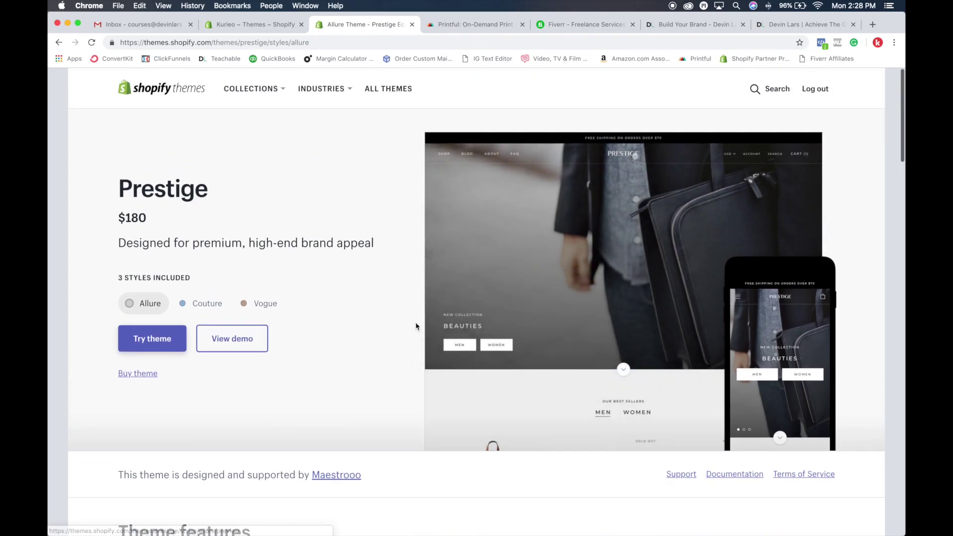
{"action": "left_click", "coordinate": [186, 306]}
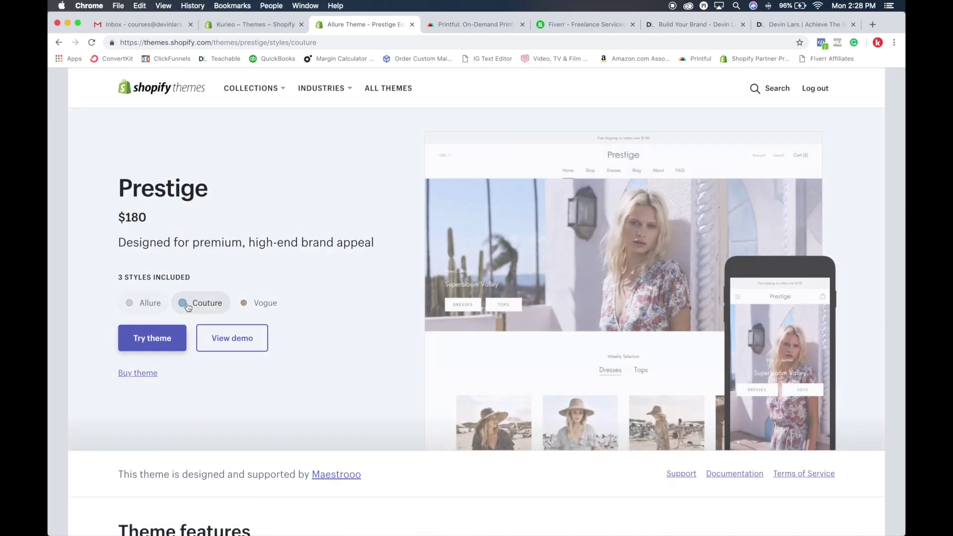
{"action": "left_click", "coordinate": [238, 306]}
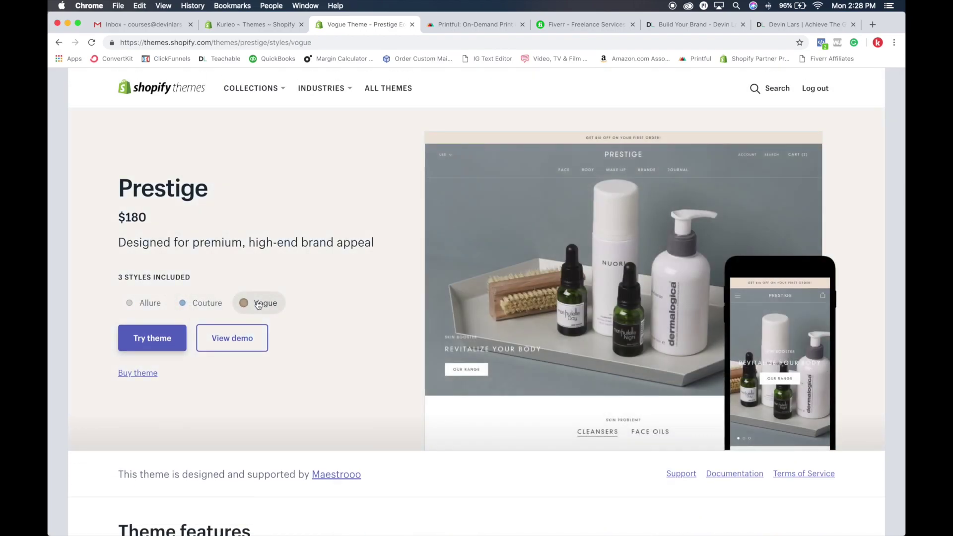
{"action": "left_click", "coordinate": [134, 303]}
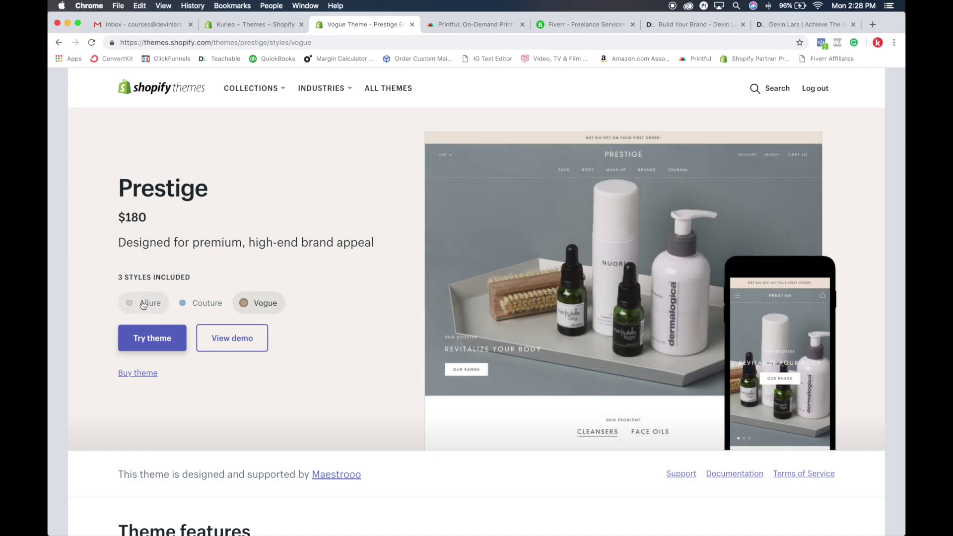
Step: Read the six theme features, then open the Walkin Berlin store using Prestige in a new tab
{"action": "scroll", "coordinate": [266, 249], "scroll_direction": "down", "scroll_amount": 7}
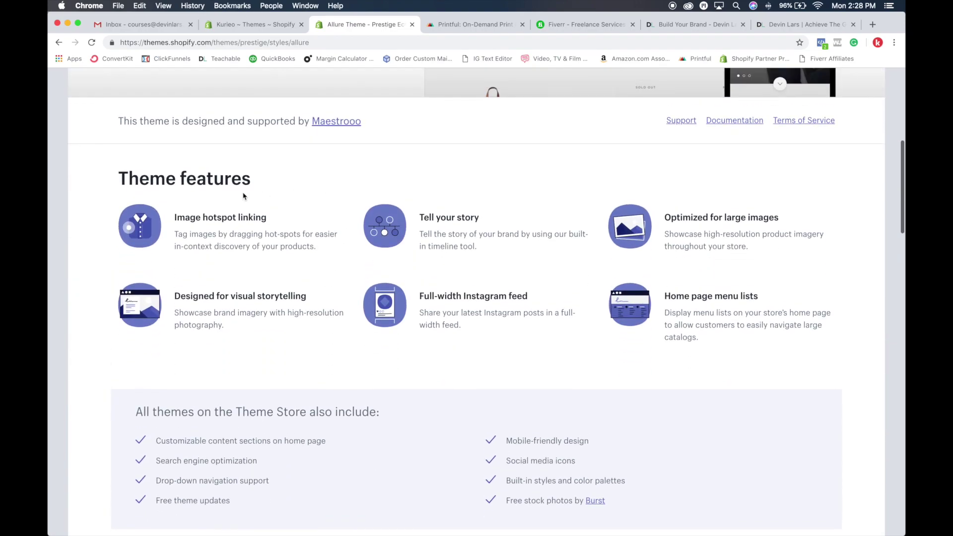
{"action": "left_click_drag", "start_coordinate": [171, 213], "coordinate": [774, 389]}
{"action": "left_click", "coordinate": [774, 390]}
{"action": "scroll", "coordinate": [178, 460], "scroll_direction": "down", "scroll_amount": 2}
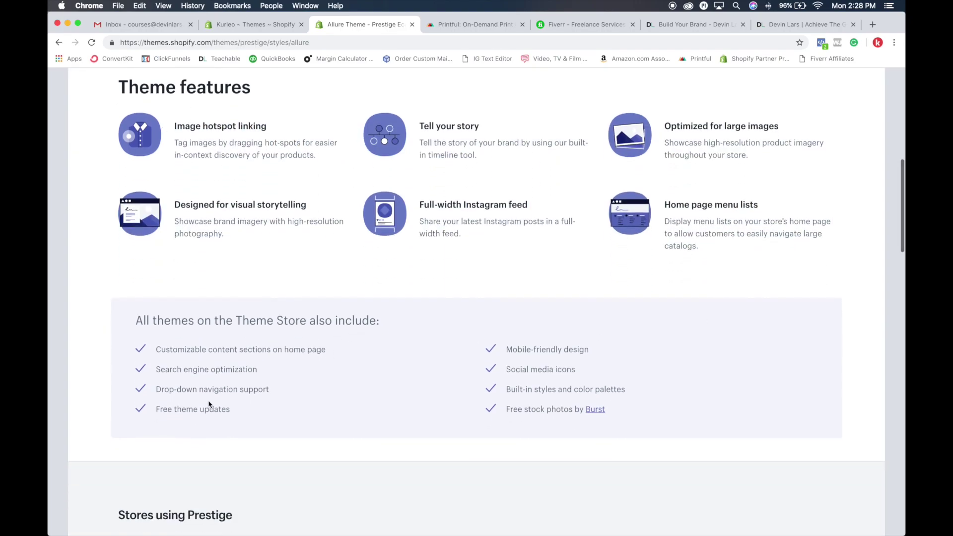
{"action": "scroll", "coordinate": [209, 405], "scroll_direction": "down", "scroll_amount": 6}
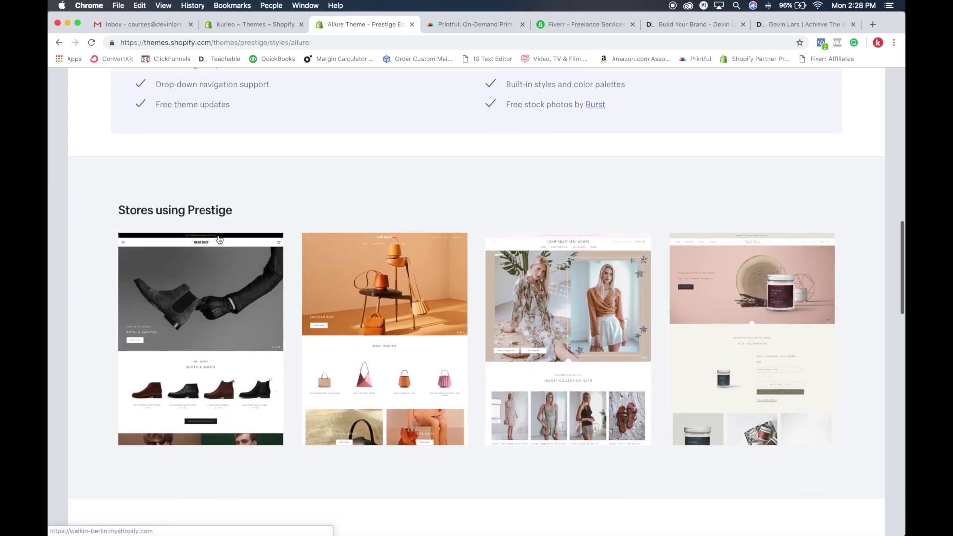
{"action": "scroll", "coordinate": [209, 250], "scroll_direction": "down", "scroll_amount": 3}
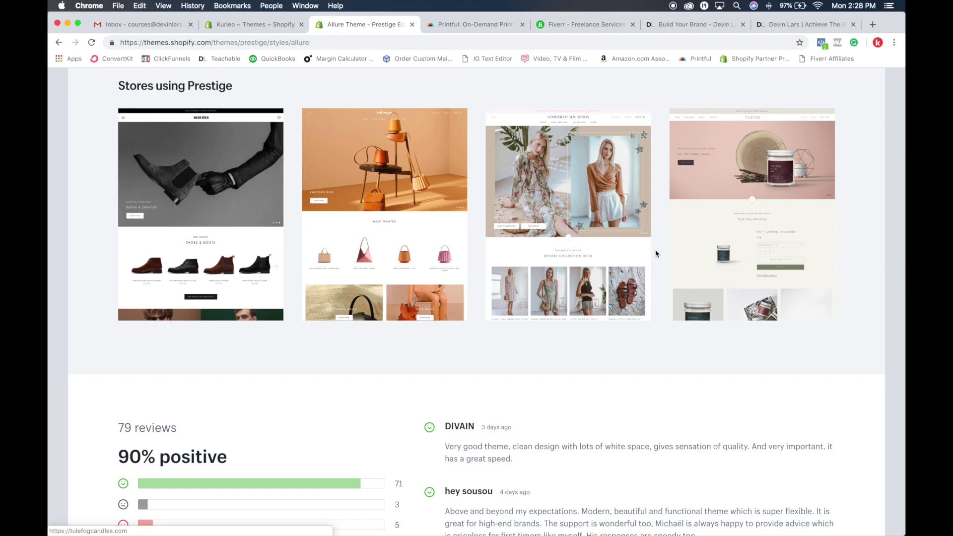
{"action": "left_click", "coordinate": [166, 229]}
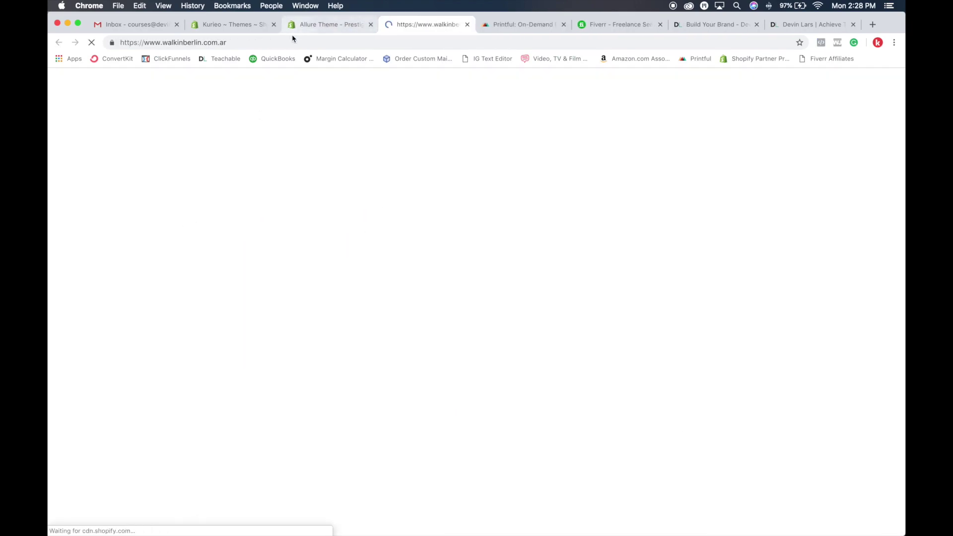
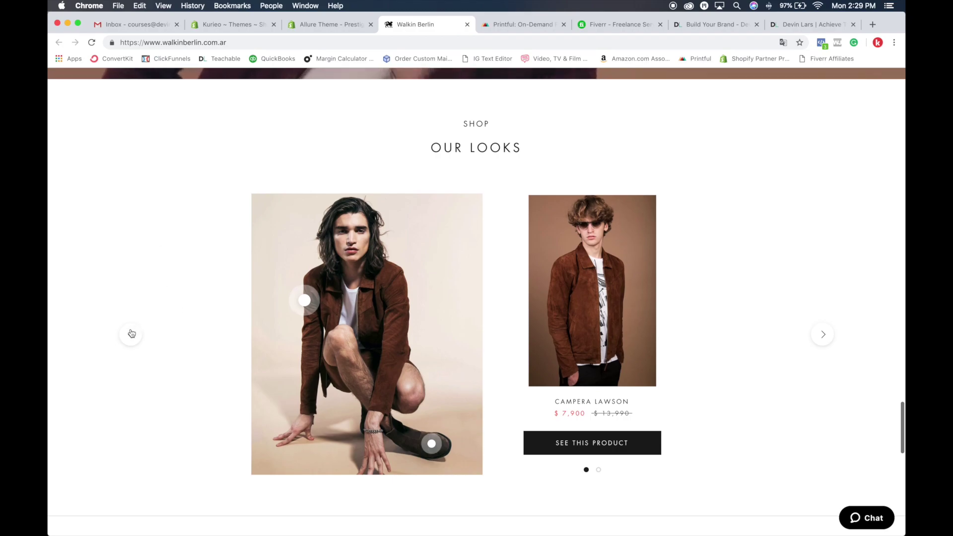
Step: Go through the Walkin Berlin menu to Footwear and open the black Van Der Rohe boot
{"action": "scroll", "coordinate": [318, 286], "scroll_direction": "down", "scroll_amount": 5}
{"action": "scroll", "coordinate": [319, 286], "scroll_direction": "down", "scroll_amount": 4}
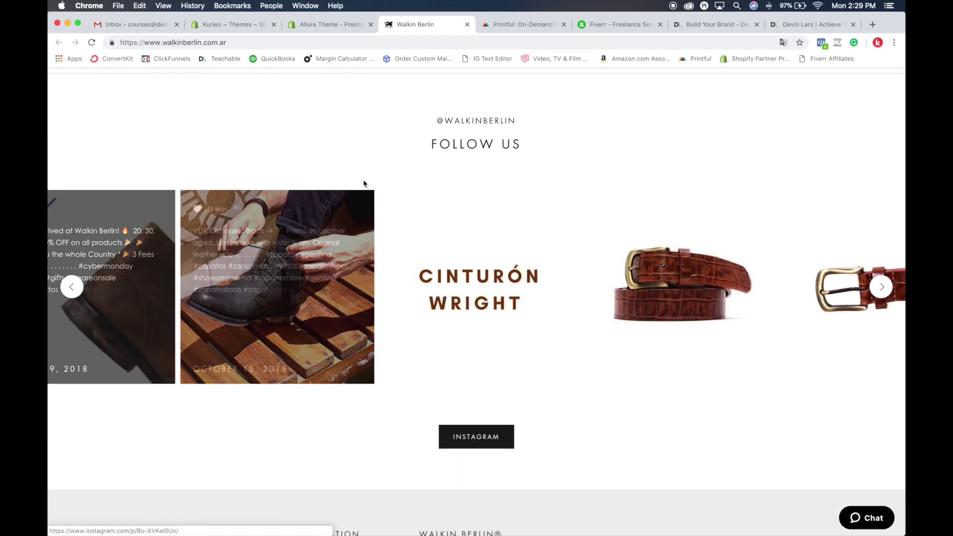
{"action": "scroll", "coordinate": [491, 285], "scroll_direction": "up", "scroll_amount": 20}
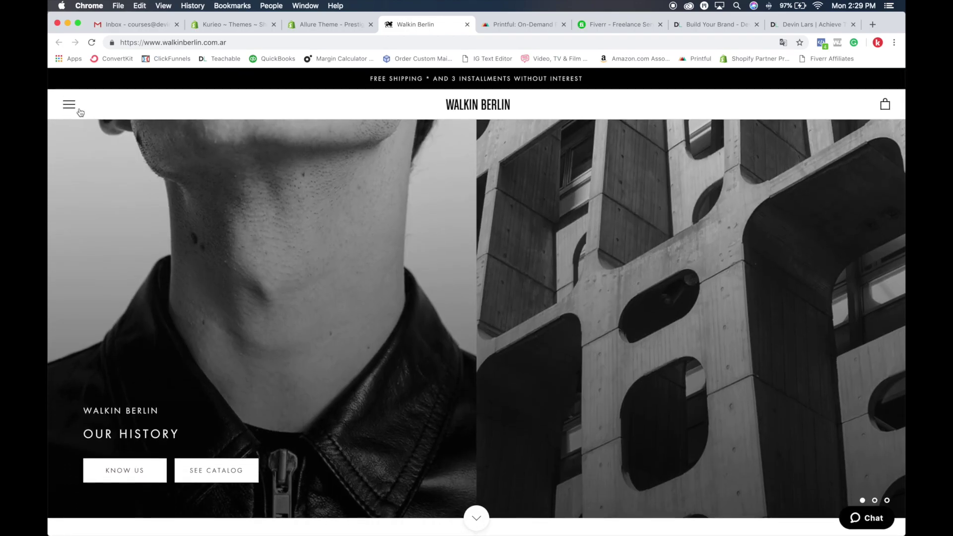
{"action": "left_click", "coordinate": [69, 104]}
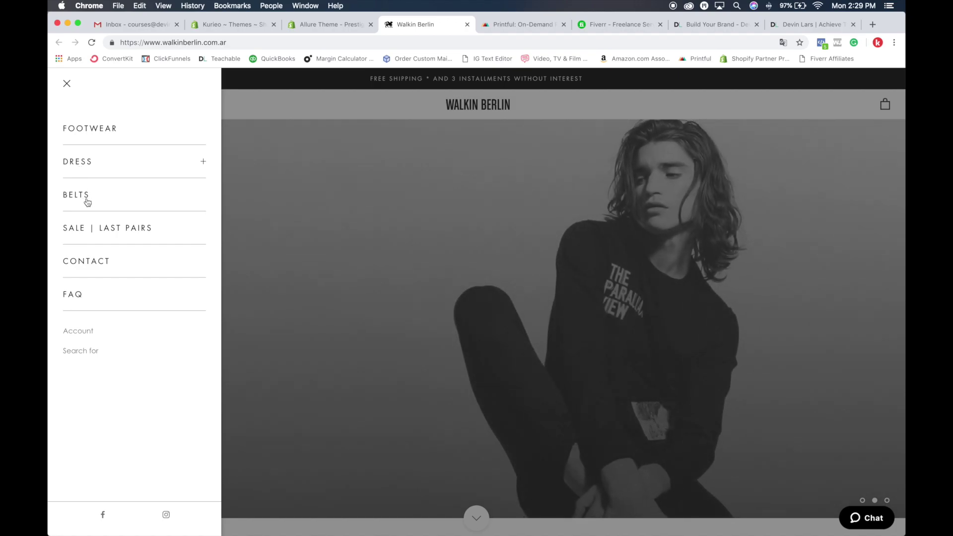
{"action": "left_click", "coordinate": [83, 160]}
{"action": "left_click", "coordinate": [91, 140]}
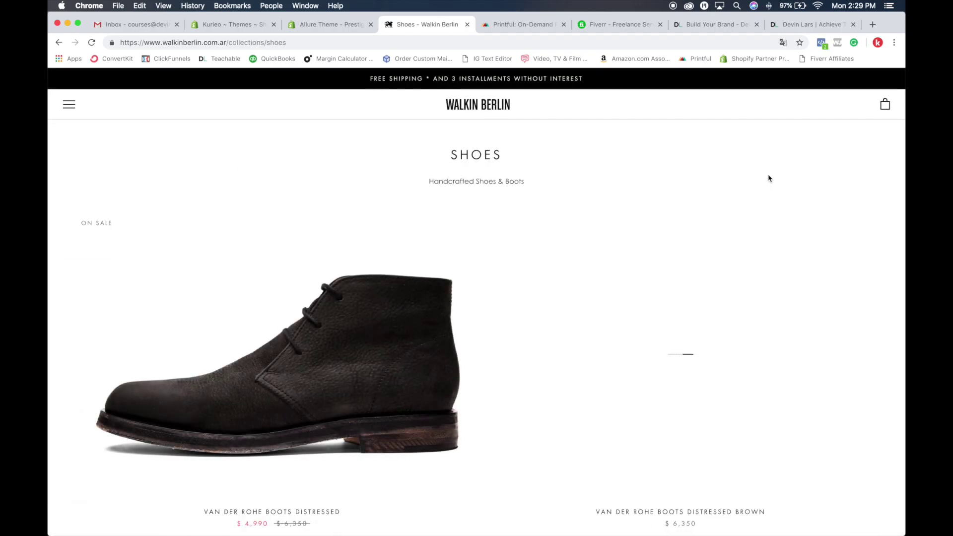
{"action": "scroll", "coordinate": [769, 179], "scroll_direction": "down", "scroll_amount": 3}
{"action": "scroll", "coordinate": [769, 179], "scroll_direction": "down", "scroll_amount": 7}
{"action": "scroll", "coordinate": [769, 178], "scroll_direction": "up", "scroll_amount": 8}
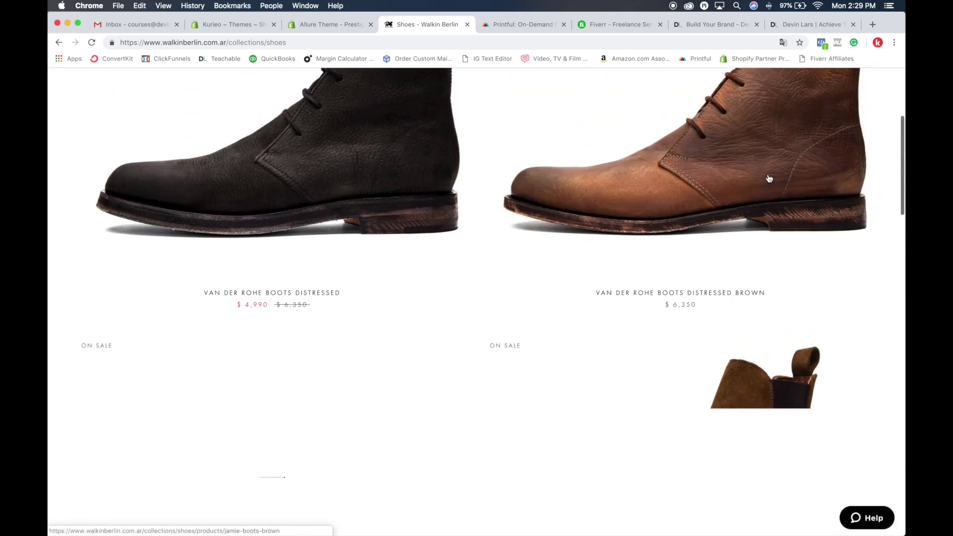
{"action": "left_click", "coordinate": [351, 285]}
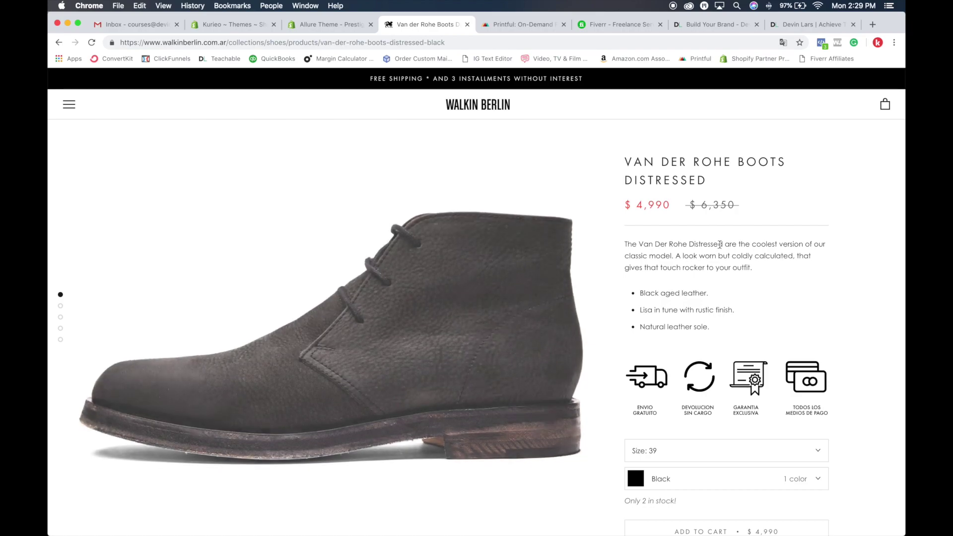
Step: Add the boot (39, black) to the cart, go to checkout, then close the checkout page
{"action": "left_click_drag", "start_coordinate": [638, 204], "coordinate": [681, 205]}
{"action": "scroll", "coordinate": [712, 241], "scroll_direction": "down", "scroll_amount": 3}
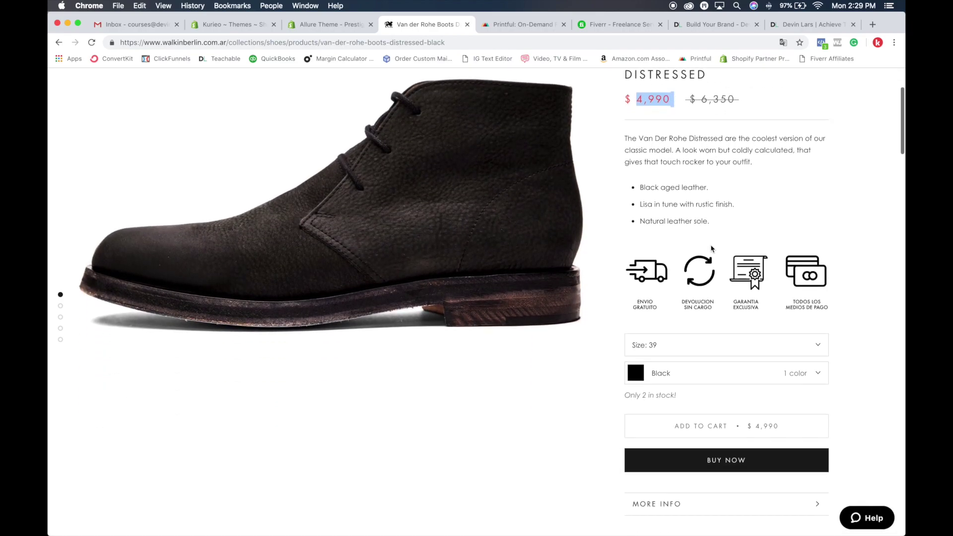
{"action": "scroll", "coordinate": [679, 344], "scroll_direction": "down", "scroll_amount": 8}
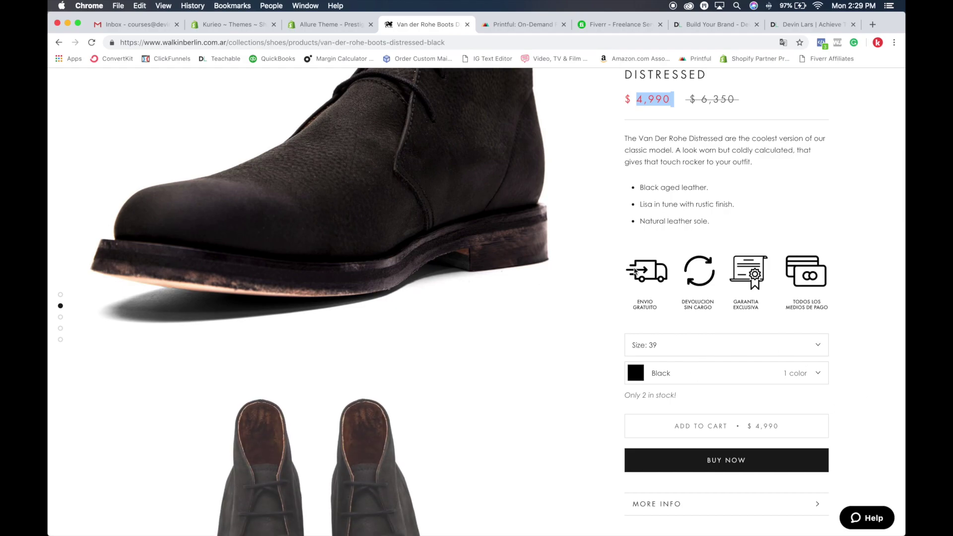
{"action": "scroll", "coordinate": [839, 260], "scroll_direction": "down", "scroll_amount": 5}
{"action": "scroll", "coordinate": [792, 408], "scroll_direction": "down", "scroll_amount": 5}
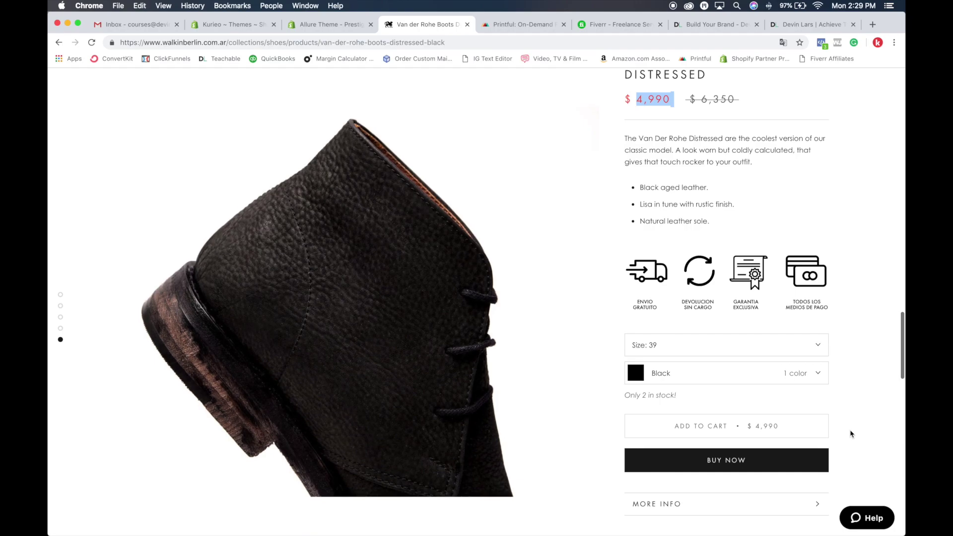
{"action": "left_click", "coordinate": [716, 430]}
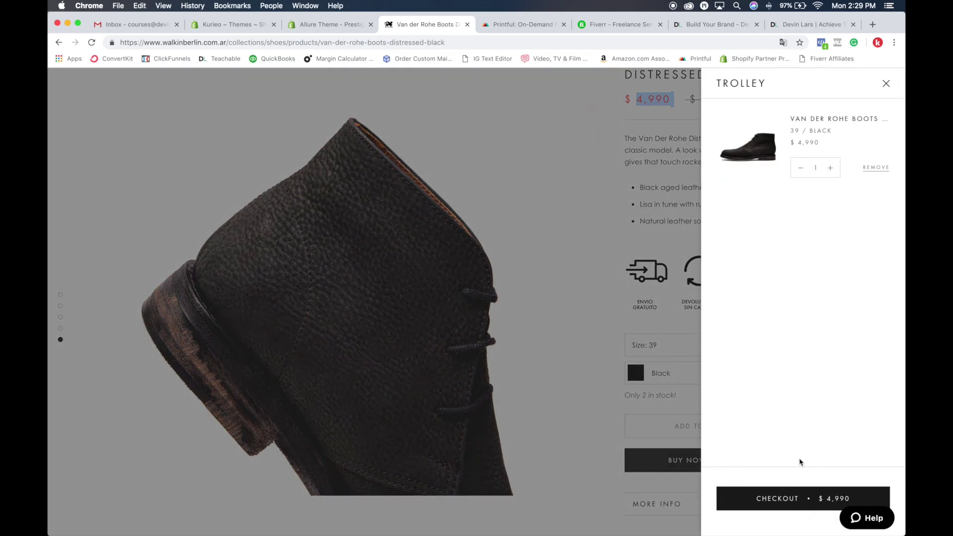
{"action": "left_click", "coordinate": [789, 503]}
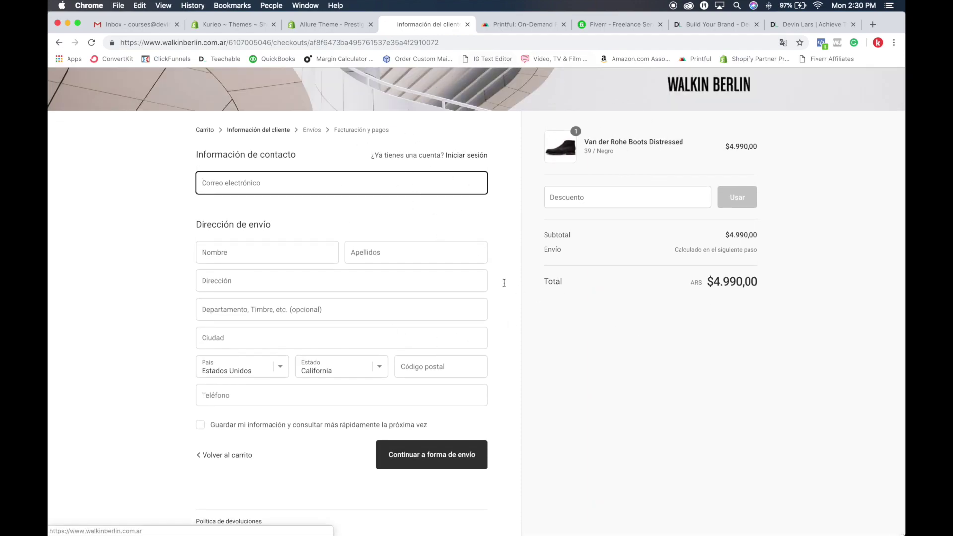
{"action": "scroll", "coordinate": [398, 246], "scroll_direction": "up", "scroll_amount": 5}
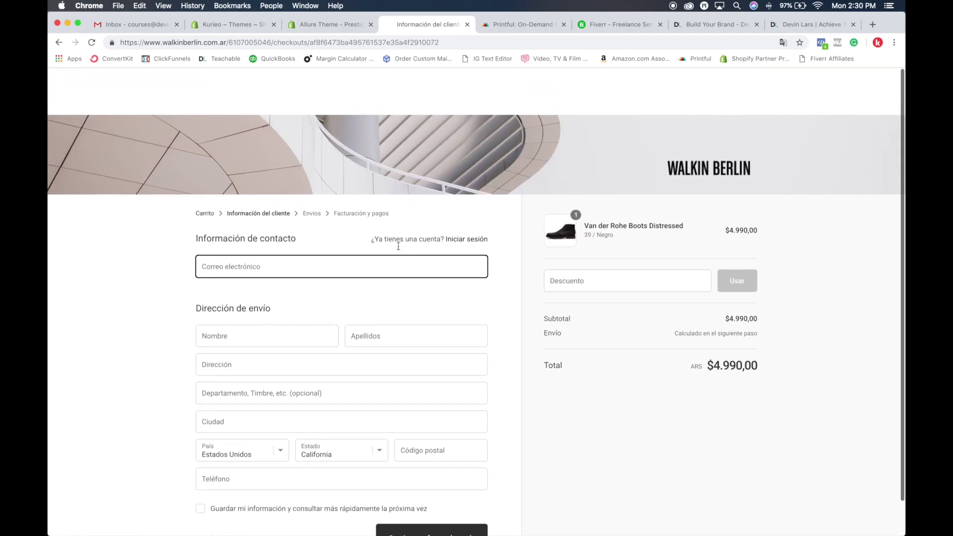
{"action": "left_click", "coordinate": [467, 24]}
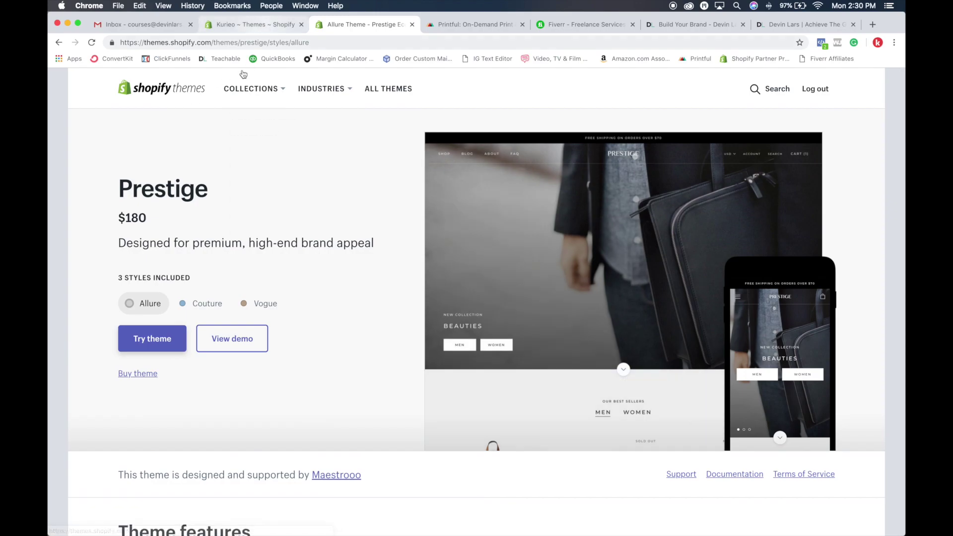
Step: Open the Simple theme's page in the Theme Store and launch its live demo
{"action": "left_click", "coordinate": [169, 90]}
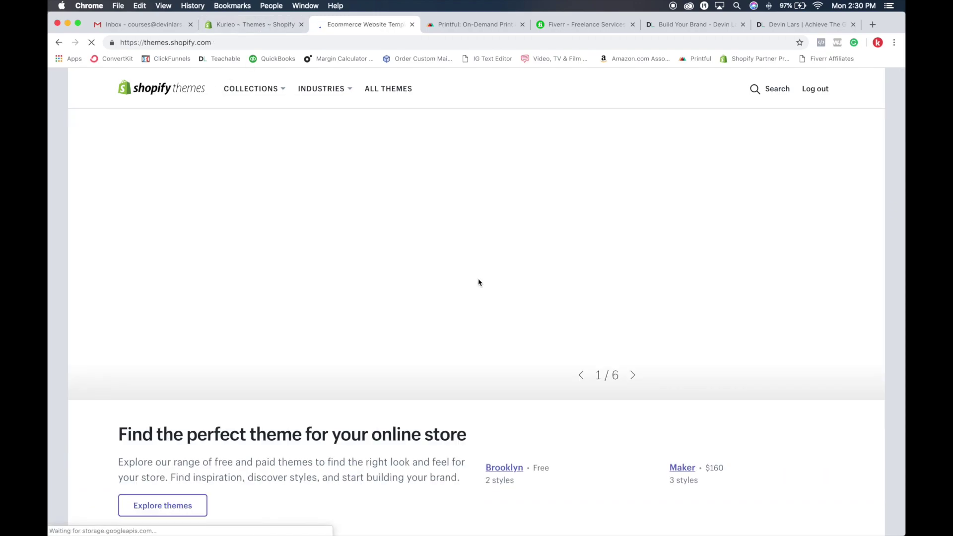
{"action": "scroll", "coordinate": [494, 243], "scroll_direction": "down", "scroll_amount": 6}
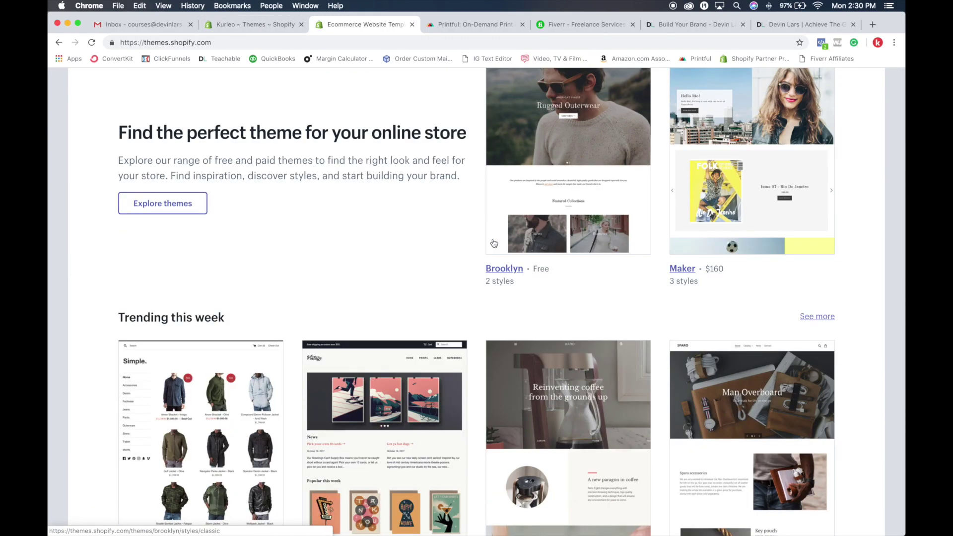
{"action": "scroll", "coordinate": [494, 243], "scroll_direction": "down", "scroll_amount": 4}
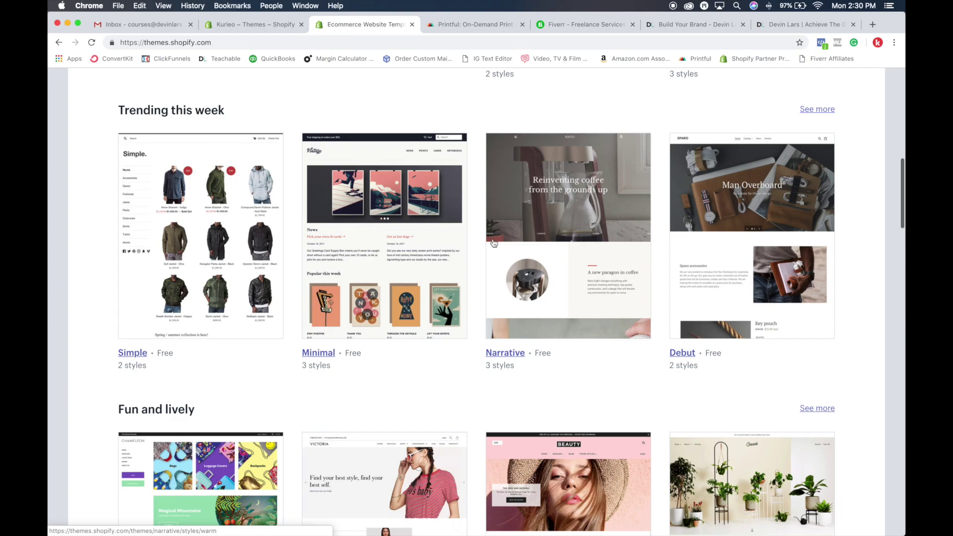
{"action": "left_click", "coordinate": [207, 230]}
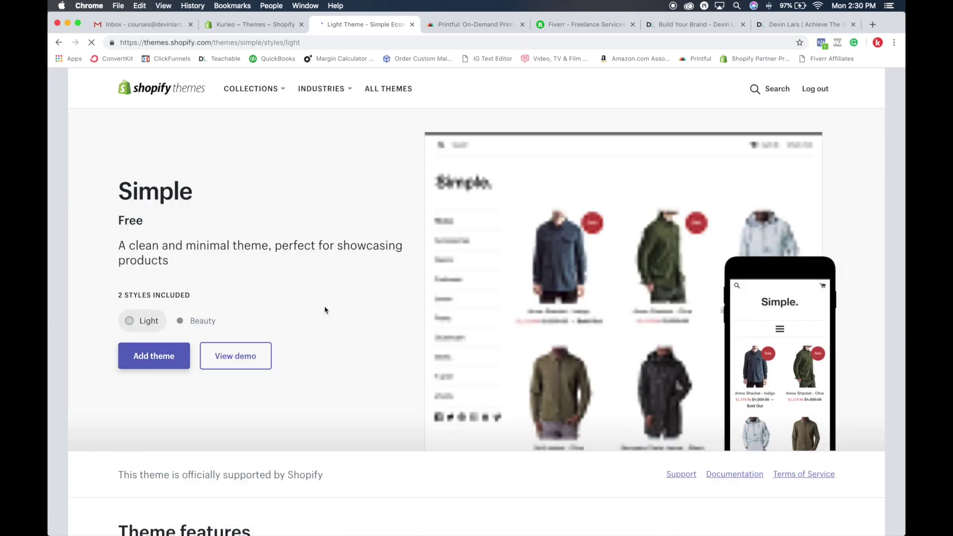
{"action": "scroll", "coordinate": [325, 310], "scroll_direction": "down", "scroll_amount": 1}
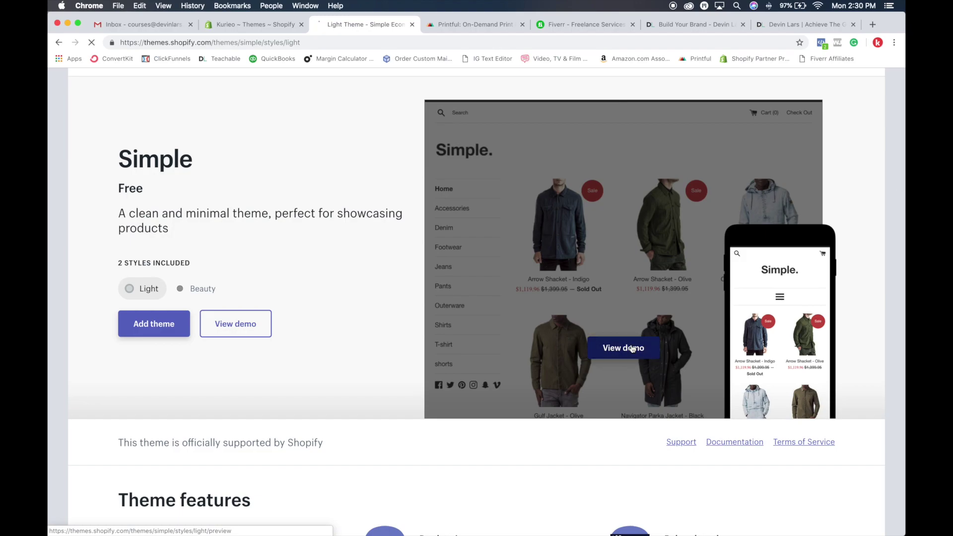
{"action": "left_click", "coordinate": [612, 340]}
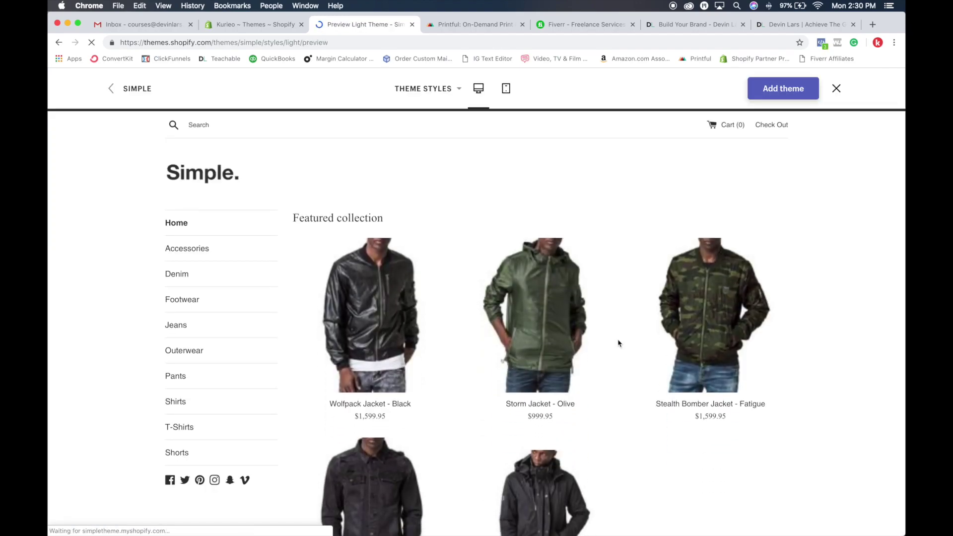
Step: Preview Simple on mobile and desktop, browsing the Accessories collection and the Home page
{"action": "scroll", "coordinate": [617, 343], "scroll_direction": "down", "scroll_amount": 2}
{"action": "scroll", "coordinate": [556, 238], "scroll_direction": "up", "scroll_amount": 2}
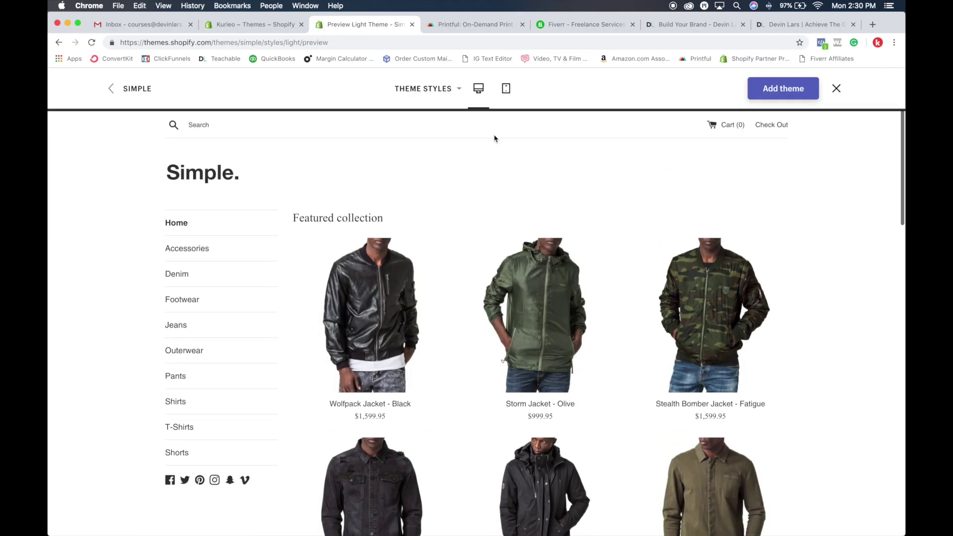
{"action": "left_click", "coordinate": [506, 101]}
{"action": "scroll", "coordinate": [499, 256], "scroll_direction": "down", "scroll_amount": 10}
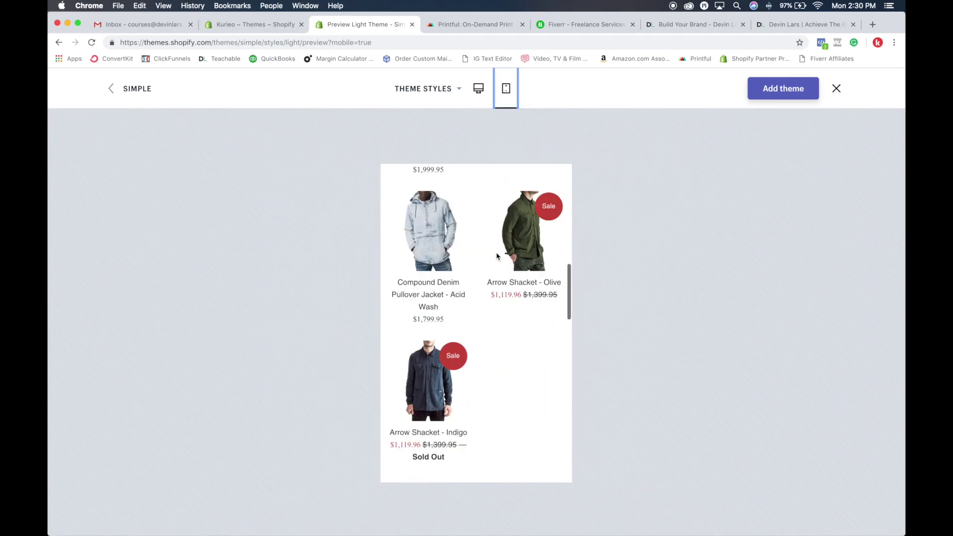
{"action": "scroll", "coordinate": [499, 256], "scroll_direction": "up", "scroll_amount": 10}
{"action": "left_click", "coordinate": [477, 89]}
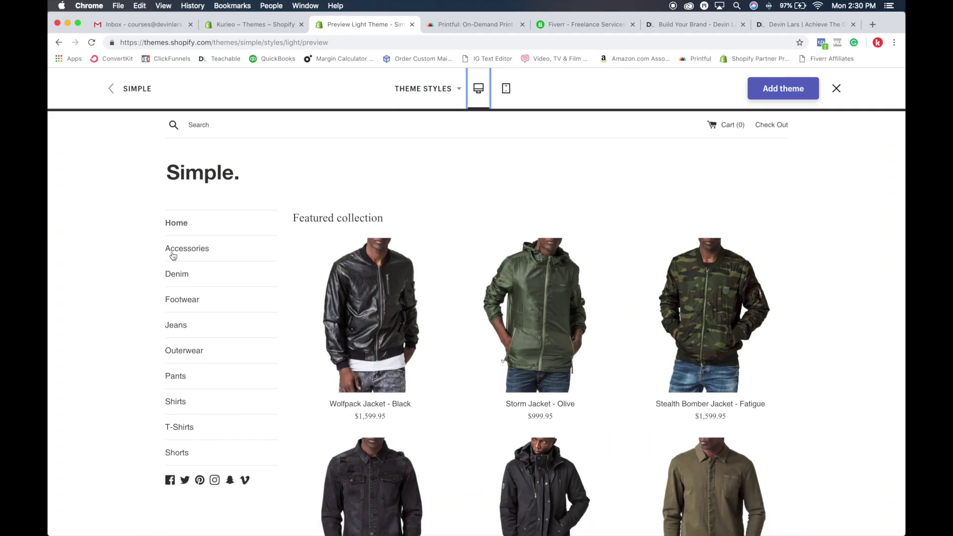
{"action": "left_click", "coordinate": [183, 255]}
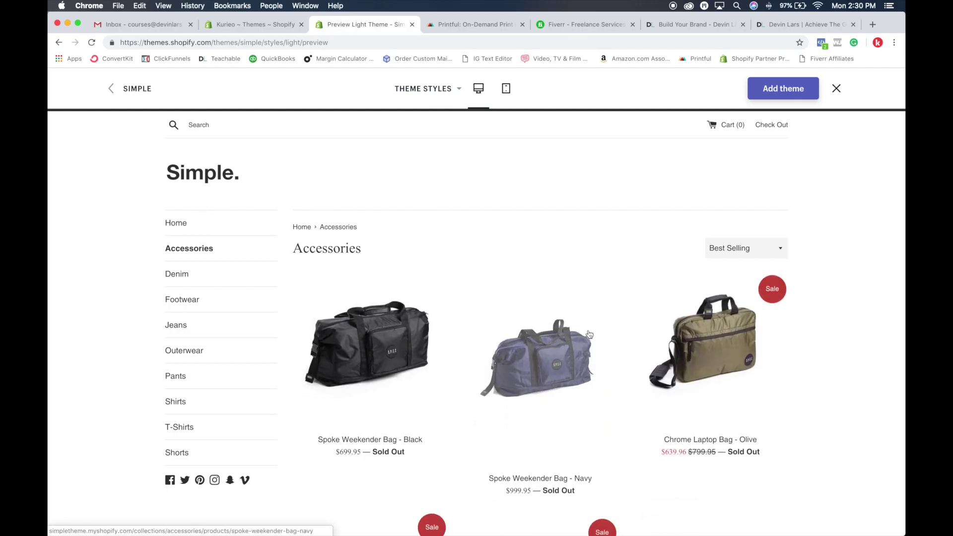
{"action": "scroll", "coordinate": [741, 342], "scroll_direction": "down", "scroll_amount": 4}
{"action": "scroll", "coordinate": [741, 343], "scroll_direction": "down", "scroll_amount": 5}
{"action": "scroll", "coordinate": [672, 355], "scroll_direction": "up", "scroll_amount": 10}
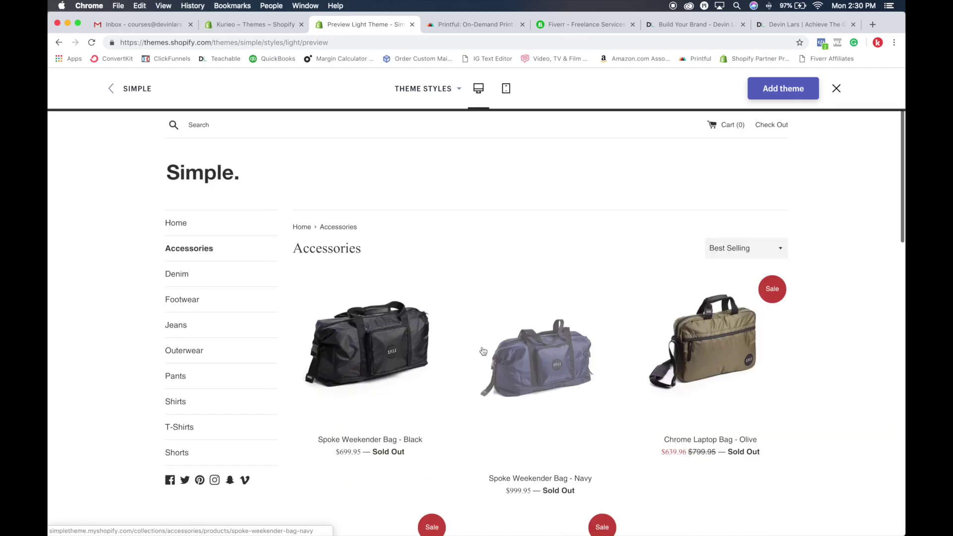
{"action": "left_click", "coordinate": [185, 222]}
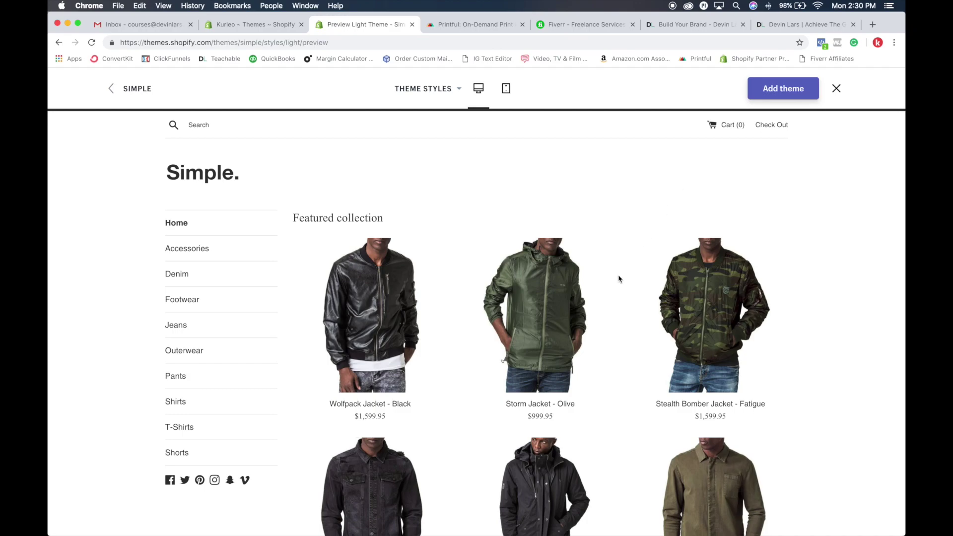
{"action": "scroll", "coordinate": [619, 279], "scroll_direction": "down", "scroll_amount": 15}
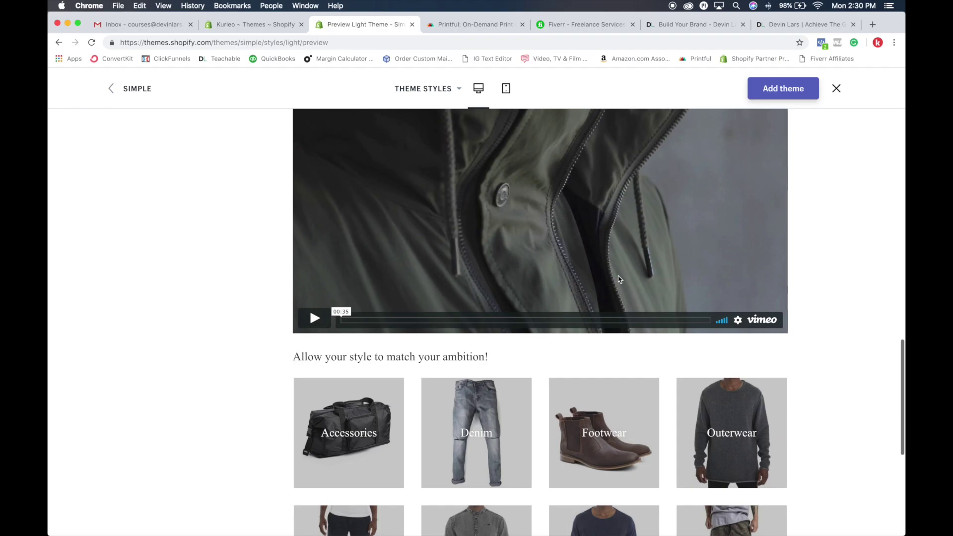
{"action": "scroll", "coordinate": [620, 279], "scroll_direction": "down", "scroll_amount": 5}
{"action": "scroll", "coordinate": [621, 276], "scroll_direction": "up", "scroll_amount": 20}
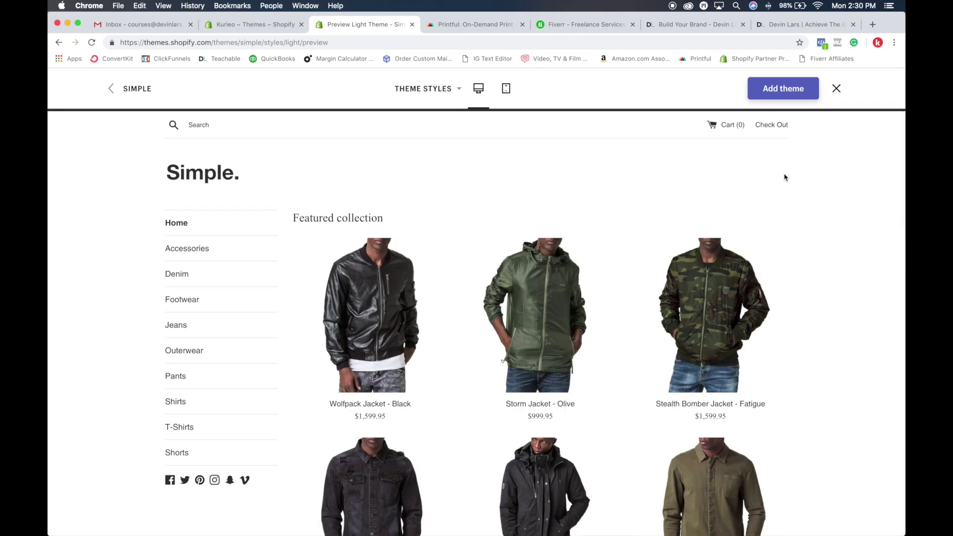
Step: Add the Simple theme and publish it in place of Debut
{"action": "left_click", "coordinate": [774, 96]}
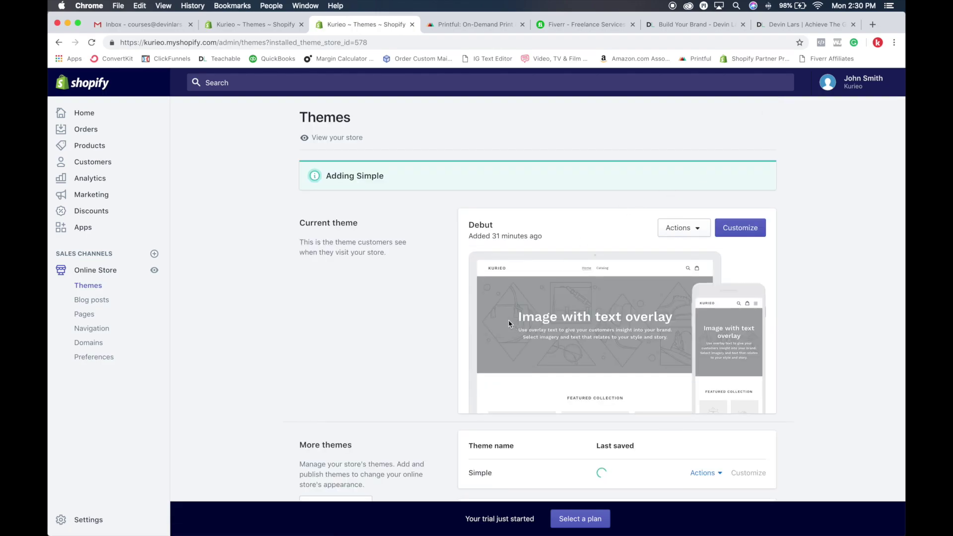
{"action": "scroll", "coordinate": [498, 188], "scroll_direction": "down", "scroll_amount": 5}
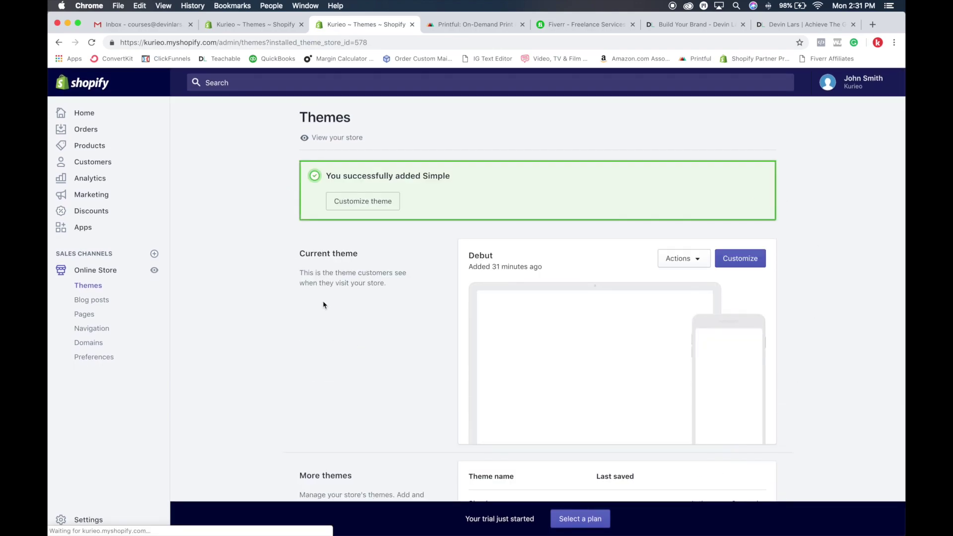
{"action": "scroll", "coordinate": [323, 304], "scroll_direction": "down", "scroll_amount": 5}
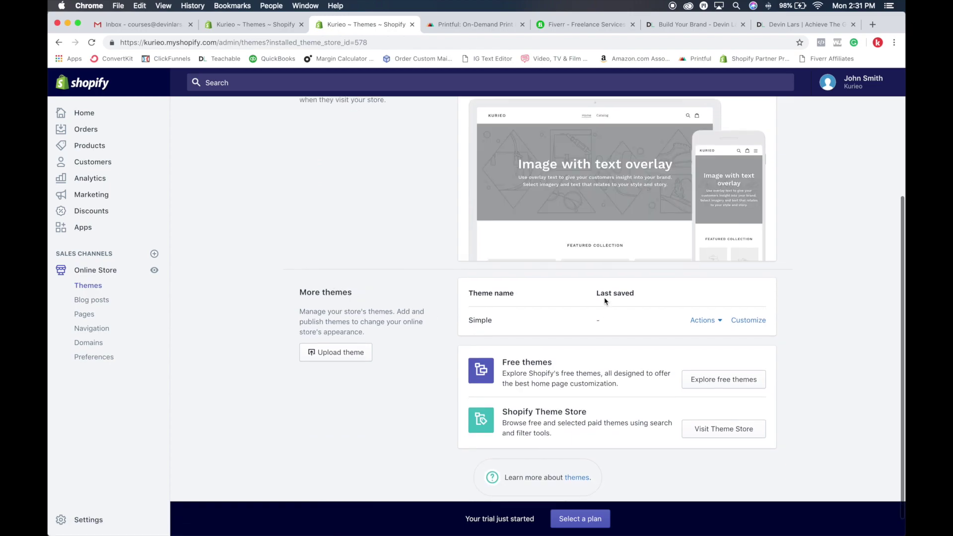
{"action": "left_click", "coordinate": [705, 320]}
{"action": "scroll", "coordinate": [703, 322], "scroll_direction": "down", "scroll_amount": 1}
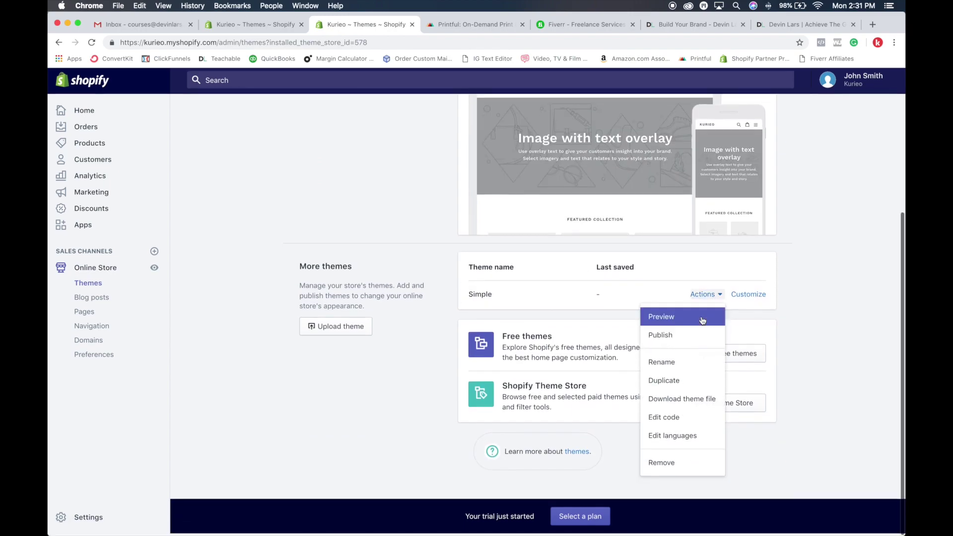
{"action": "left_click", "coordinate": [682, 343]}
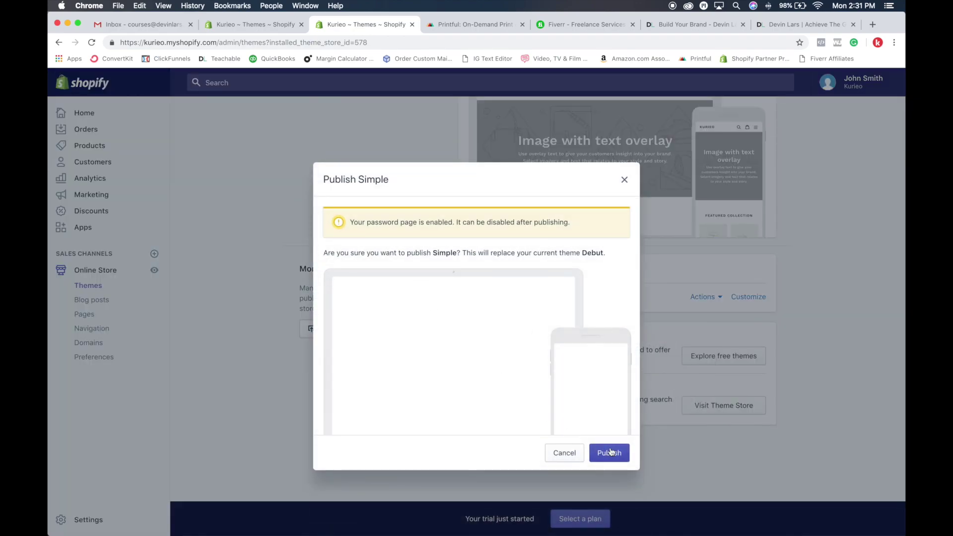
{"action": "left_click", "coordinate": [610, 454]}
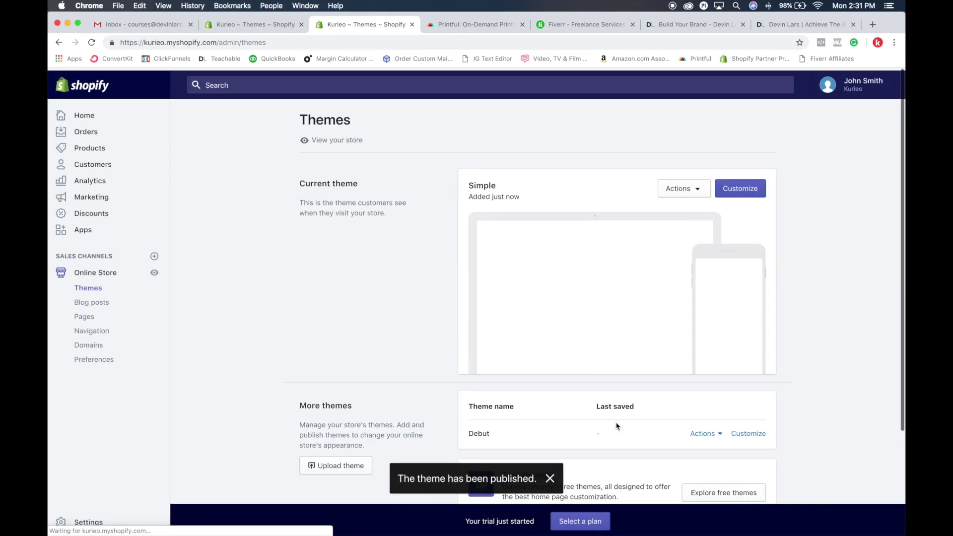
Step: Preview the storefront with the newly published Simple theme
{"action": "scroll", "coordinate": [592, 364], "scroll_direction": "down", "scroll_amount": 2}
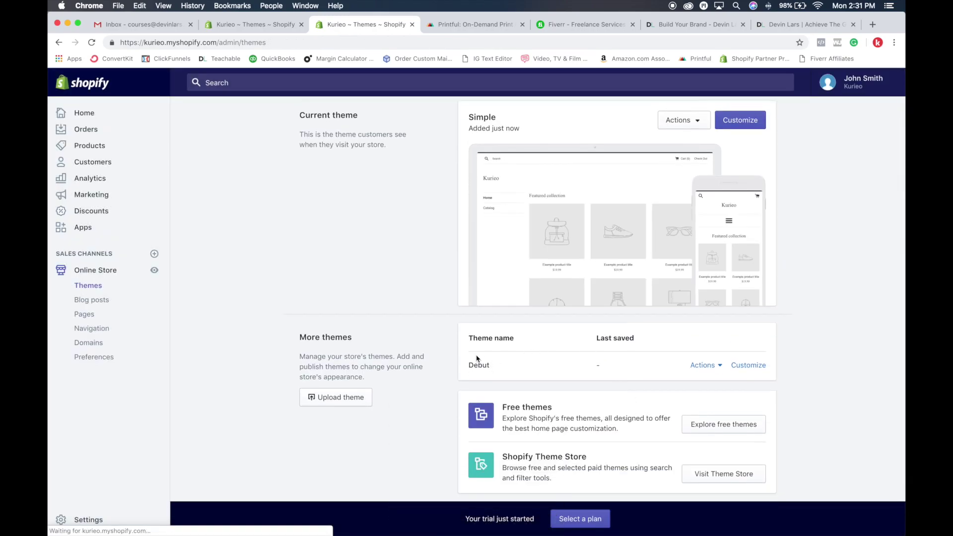
{"action": "left_click_drag", "start_coordinate": [450, 322], "coordinate": [697, 382]}
{"action": "left_click", "coordinate": [821, 370]}
{"action": "scroll", "coordinate": [767, 351], "scroll_direction": "up", "scroll_amount": 2}
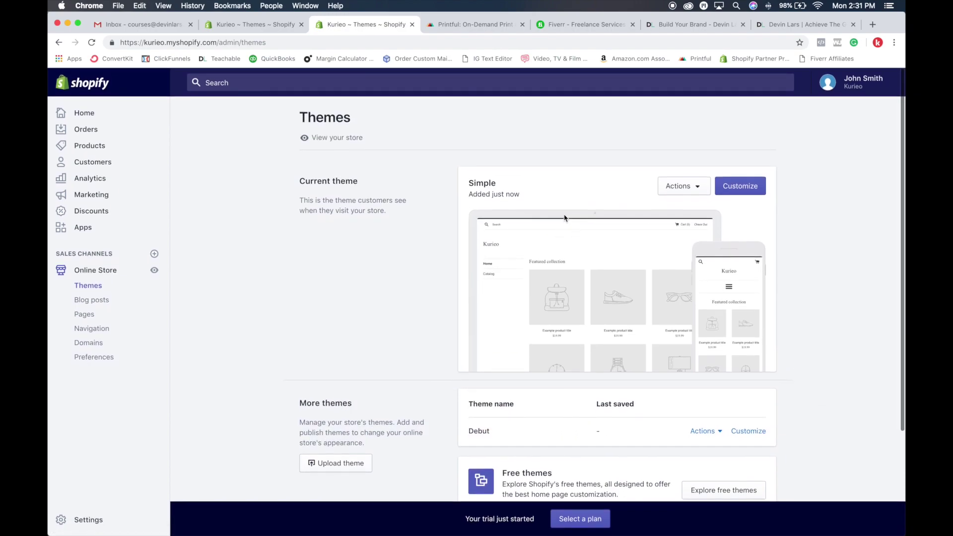
{"action": "left_click", "coordinate": [704, 193]}
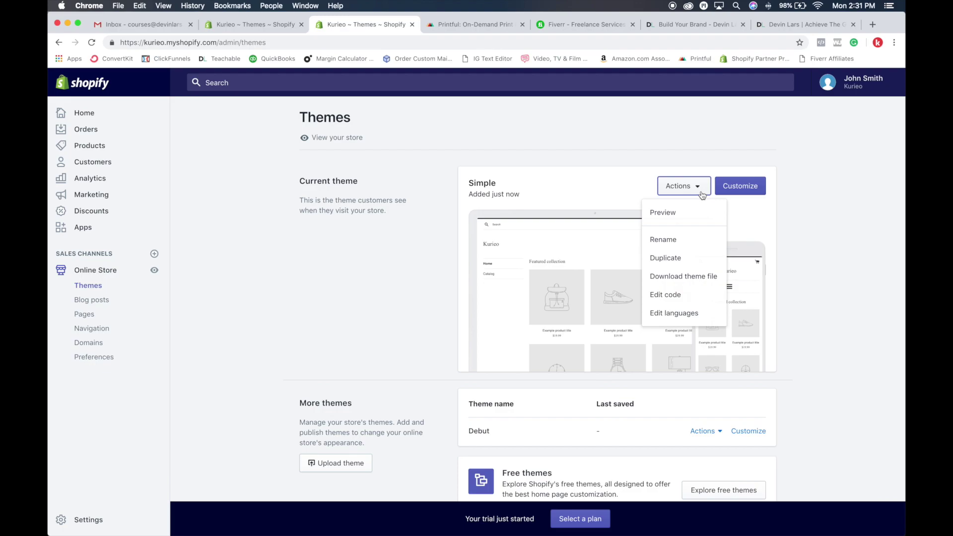
{"action": "left_click", "coordinate": [664, 214]}
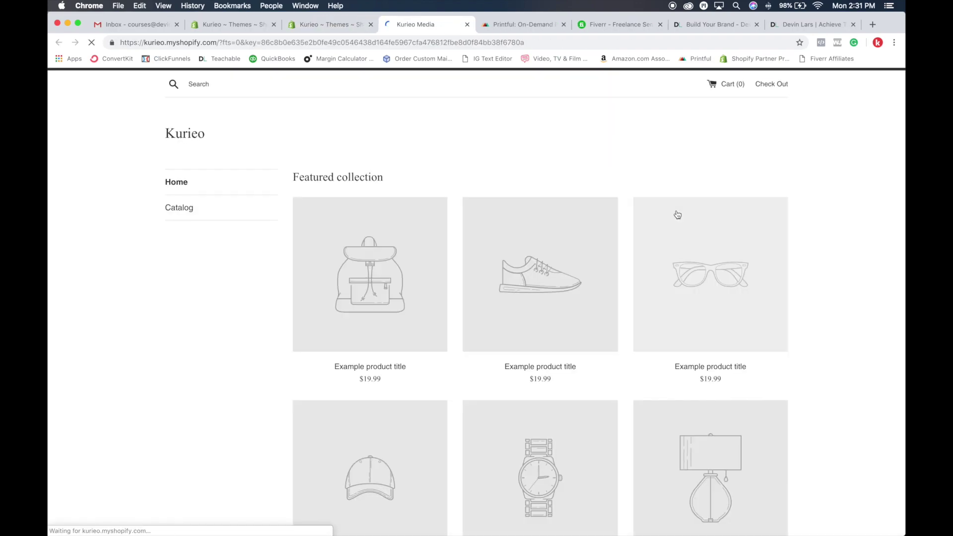
Step: Browse the Simple storefront's Catalog and Home pages, then return to the Themes admin tab
{"action": "scroll", "coordinate": [744, 238], "scroll_direction": "down", "scroll_amount": 10}
{"action": "scroll", "coordinate": [745, 237], "scroll_direction": "up", "scroll_amount": 3}
{"action": "scroll", "coordinate": [744, 238], "scroll_direction": "up", "scroll_amount": 5}
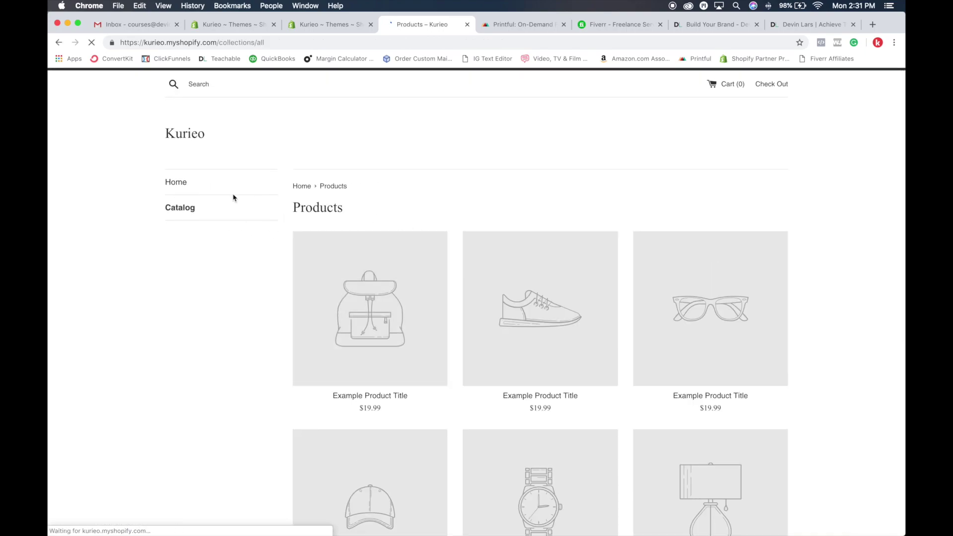
{"action": "left_click", "coordinate": [182, 183]}
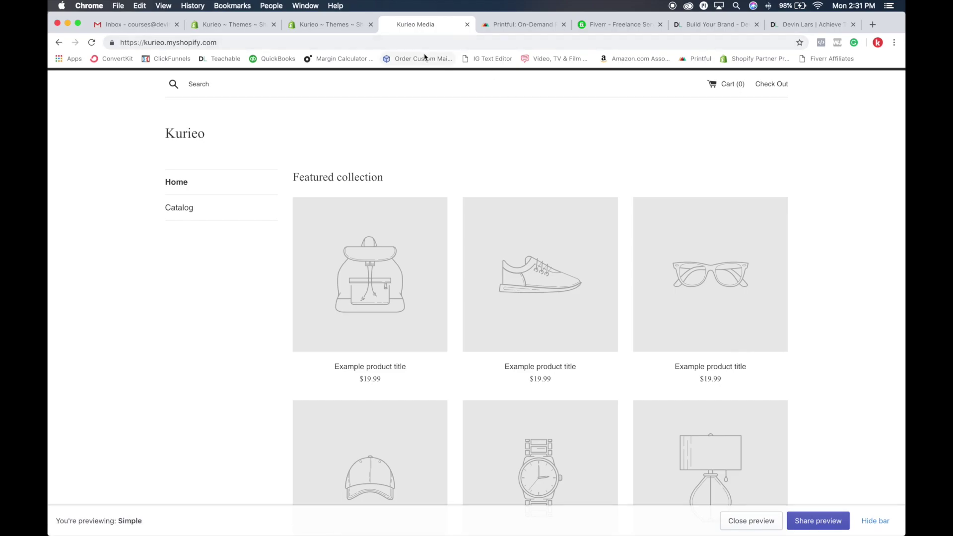
{"action": "left_click", "coordinate": [320, 27]}
Step: Close the storefront preview tab and open Simple in the theme editor with Customize
{"action": "left_click", "coordinate": [467, 25]}
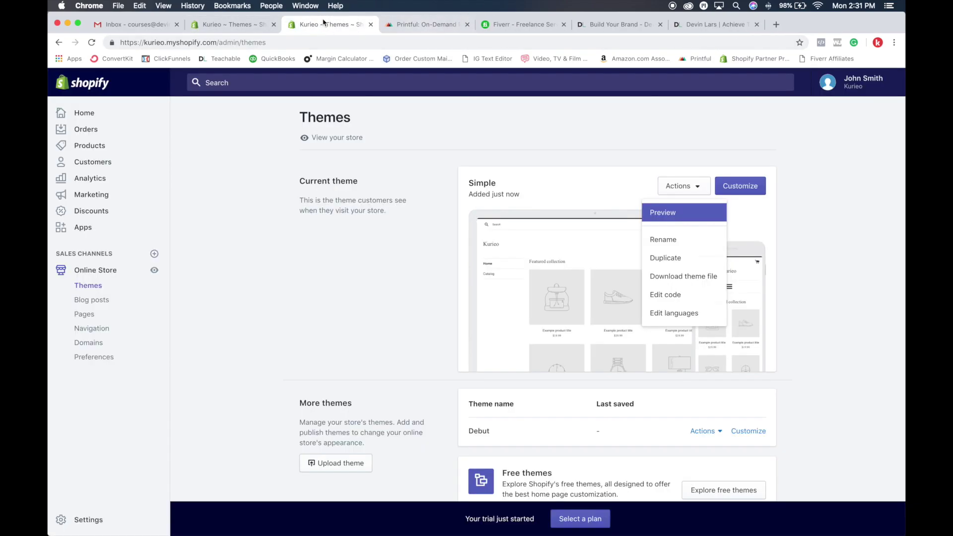
{"action": "left_click", "coordinate": [819, 208]}
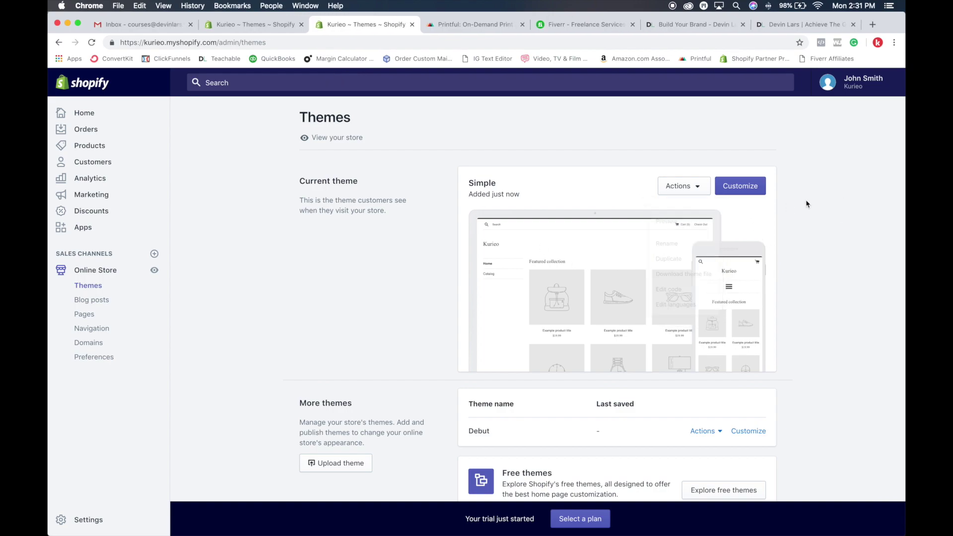
{"action": "left_click", "coordinate": [755, 192]}
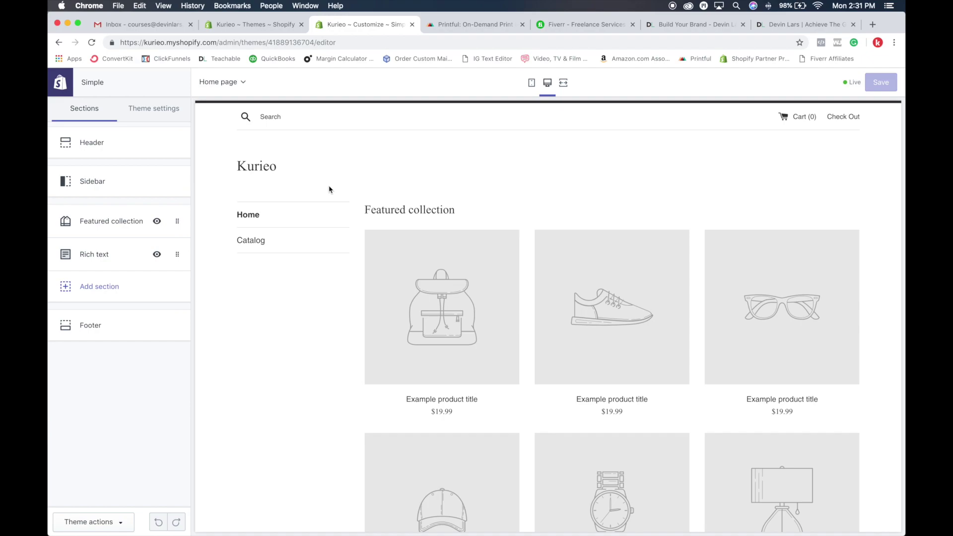
Step: Upload kurieo-text-logo-(Charcoal).png from Kurieo Branding Assests > Logos as the header logo
{"action": "left_click", "coordinate": [104, 146]}
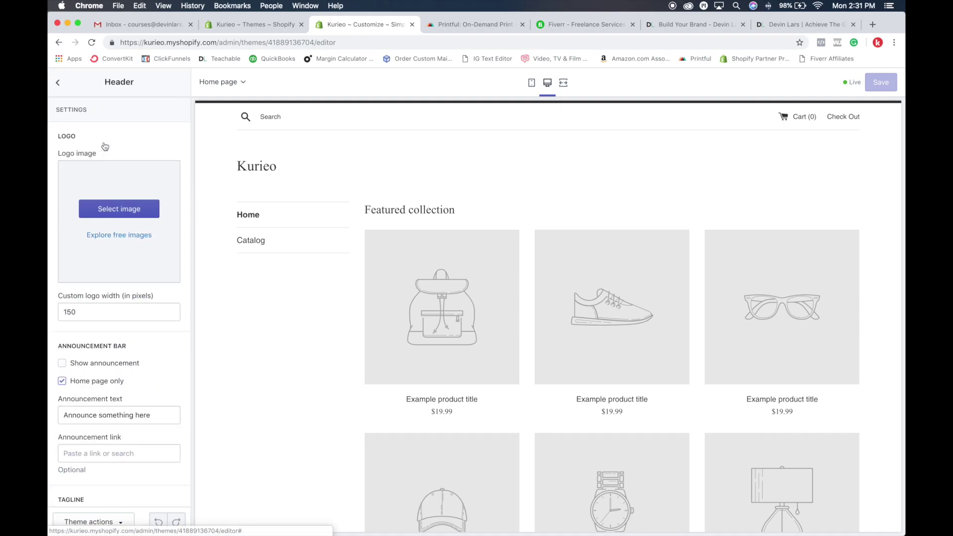
{"action": "left_click", "coordinate": [119, 209]}
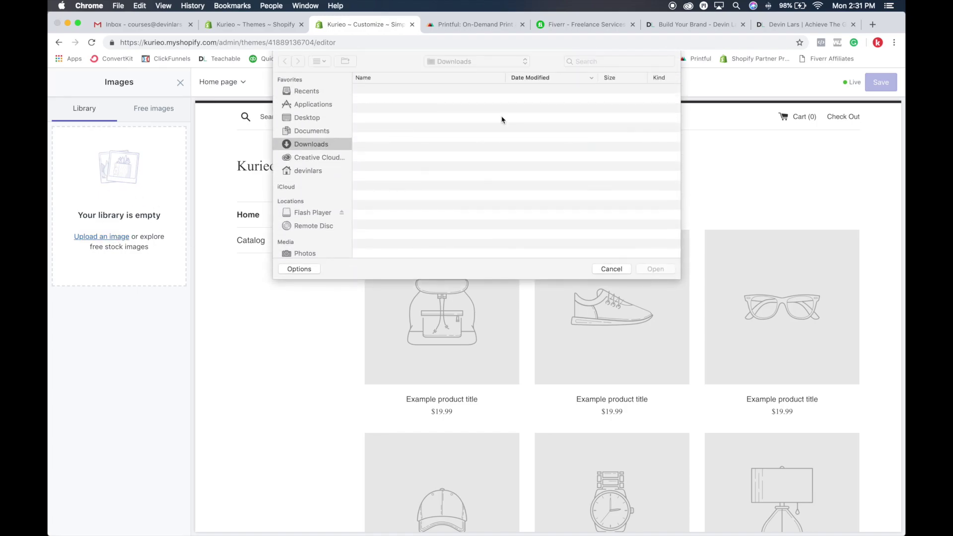
{"action": "left_click", "coordinate": [307, 119]}
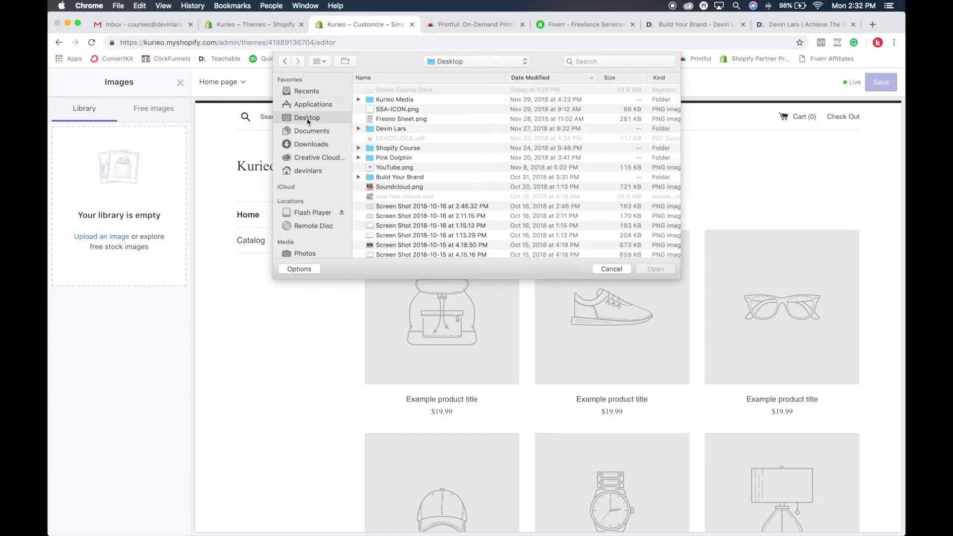
{"action": "double_click", "coordinate": [395, 100]}
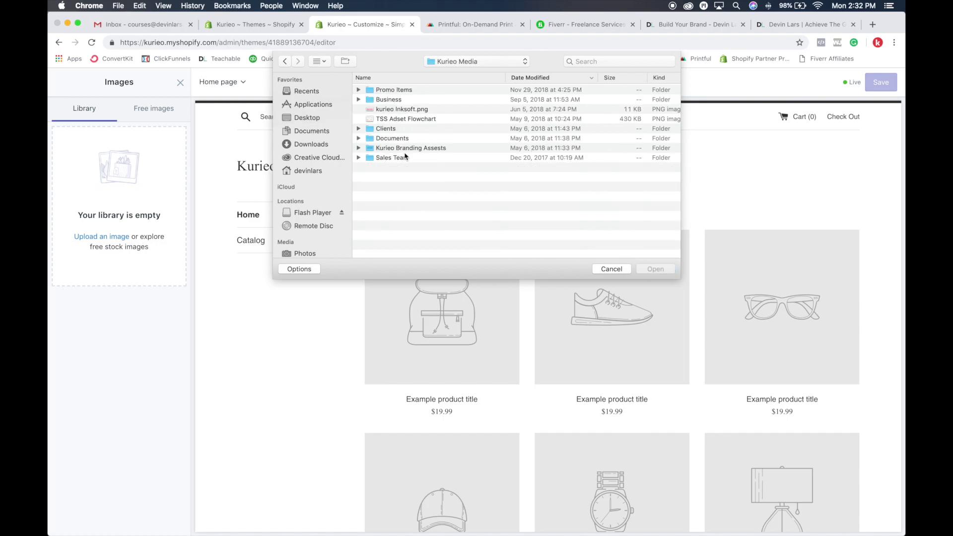
{"action": "double_click", "coordinate": [399, 148]}
{"action": "double_click", "coordinate": [391, 121]}
{"action": "double_click", "coordinate": [419, 187]}
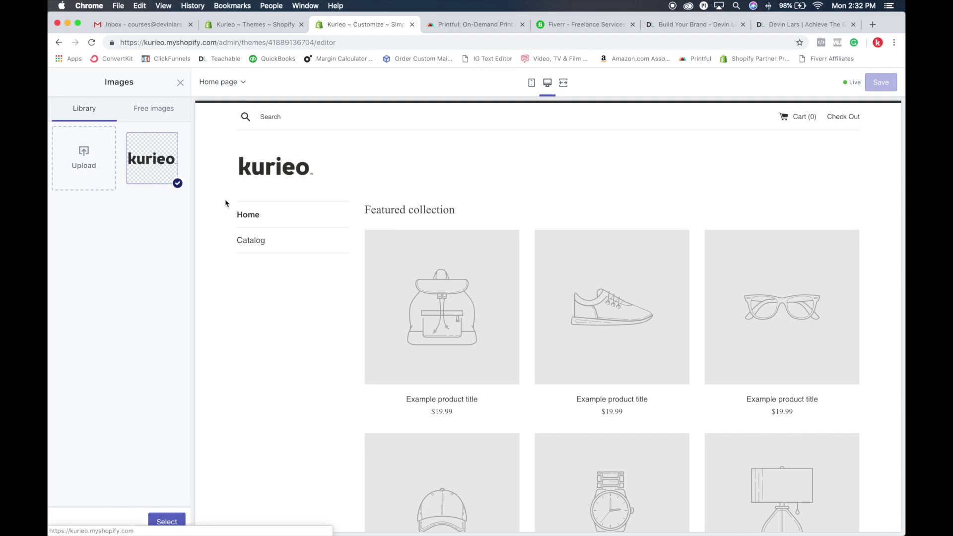
{"action": "left_click", "coordinate": [168, 522]}
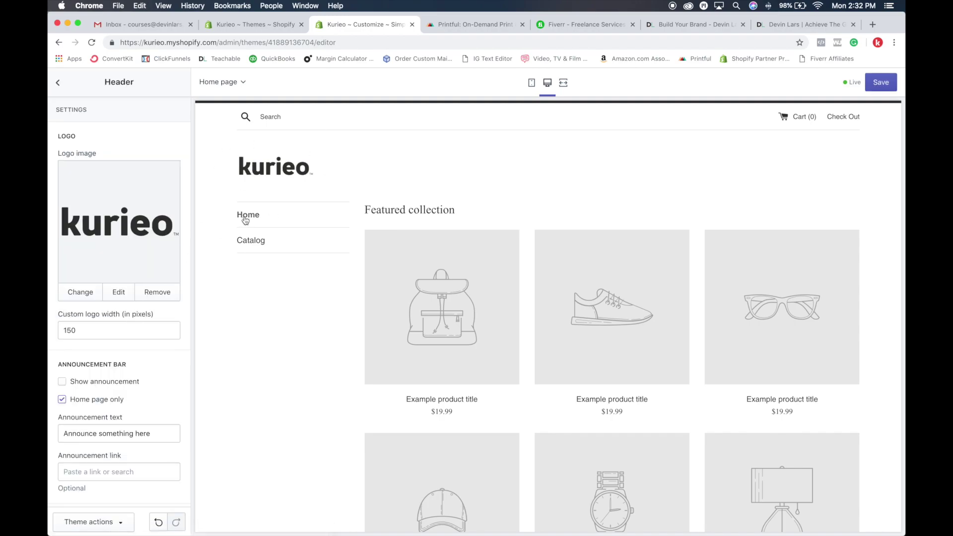
{"action": "scroll", "coordinate": [146, 257], "scroll_direction": "down", "scroll_amount": 1}
{"action": "scroll", "coordinate": [146, 258], "scroll_direction": "down", "scroll_amount": 5}
{"action": "scroll", "coordinate": [107, 197], "scroll_direction": "up", "scroll_amount": 5}
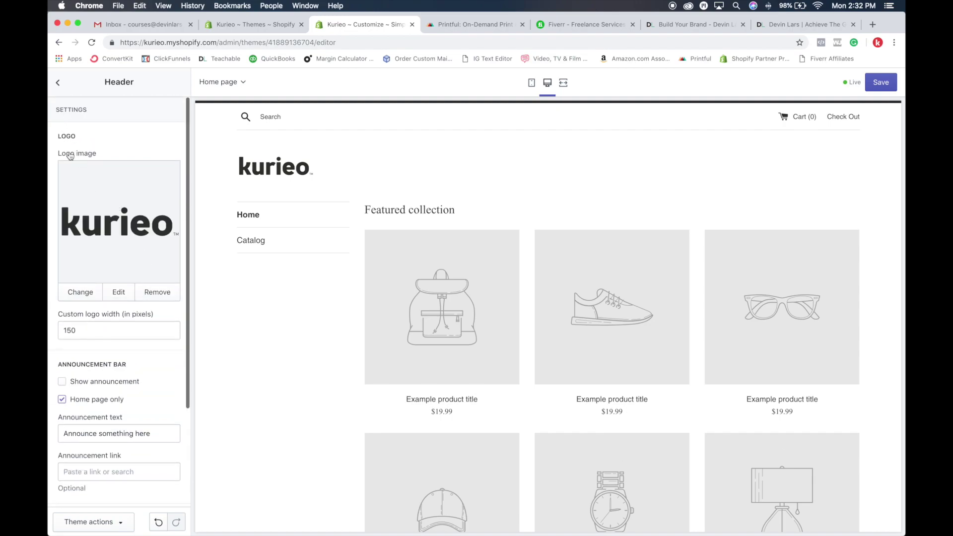
Step: Try the Footer menu for the sidebar, then keep it on Main menu
{"action": "left_click", "coordinate": [59, 84]}
{"action": "left_click", "coordinate": [121, 195]}
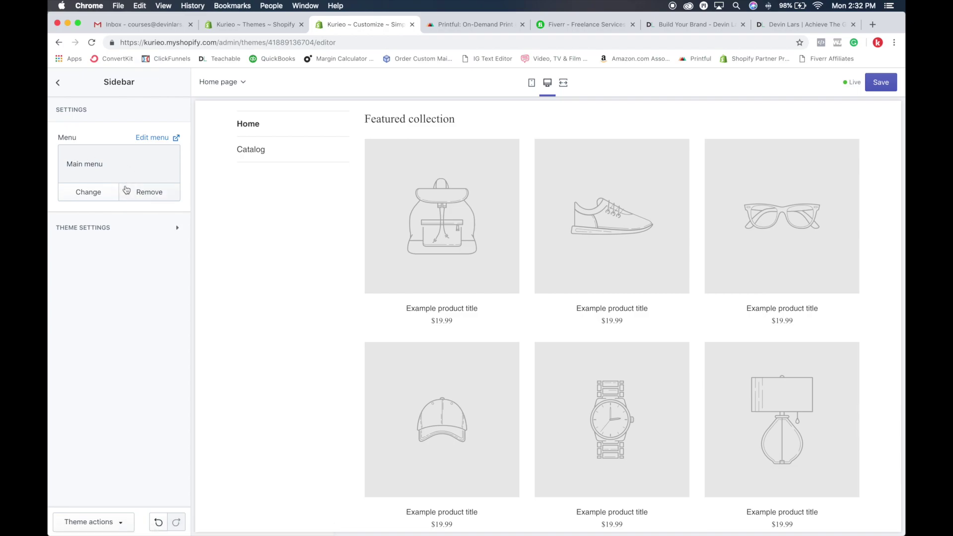
{"action": "left_click", "coordinate": [98, 196]}
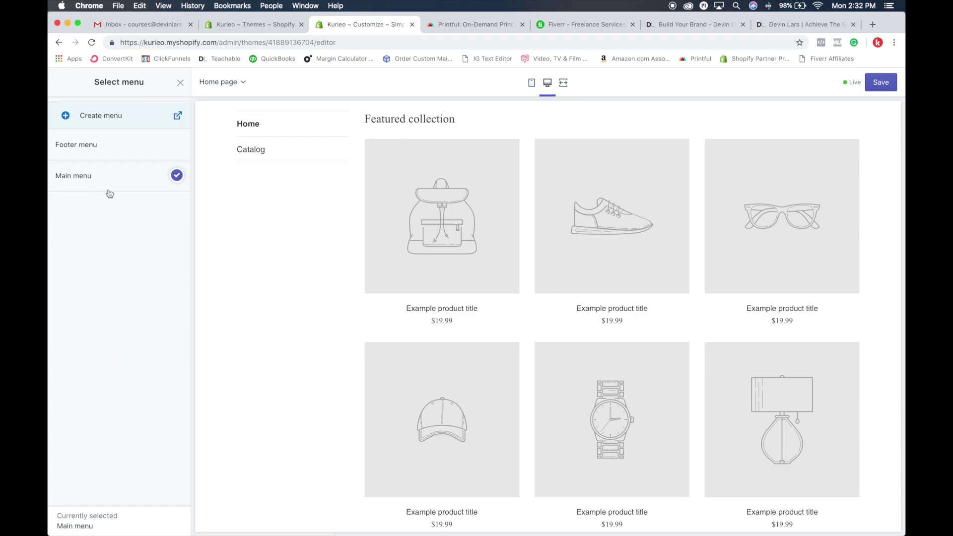
{"action": "left_click", "coordinate": [152, 145]}
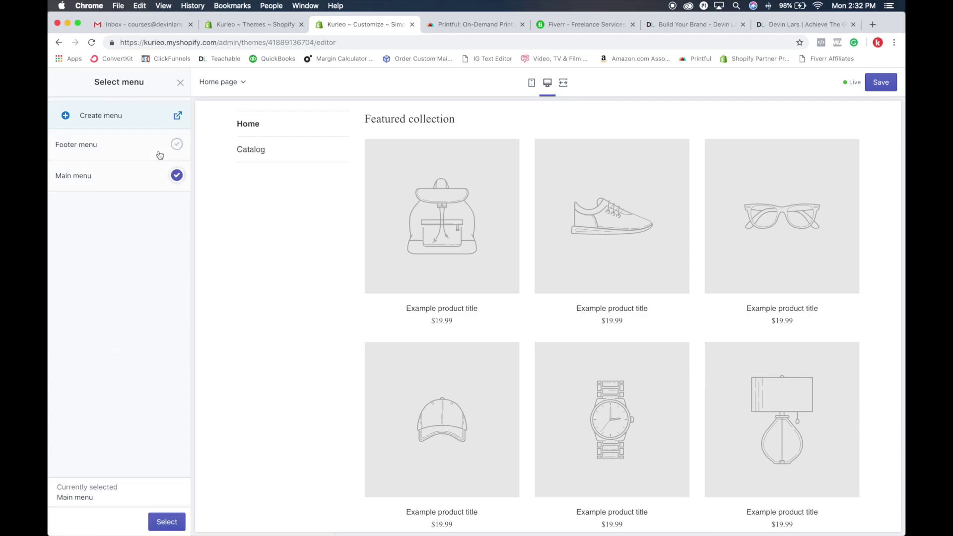
{"action": "left_click", "coordinate": [178, 83]}
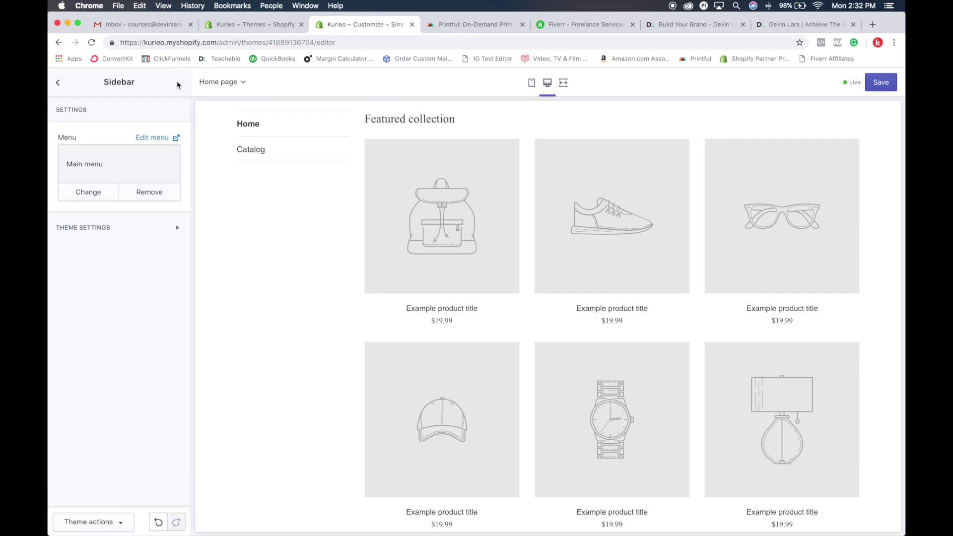
Step: Set the Featured collection section to show 2 rows of products
{"action": "left_click", "coordinate": [58, 83]}
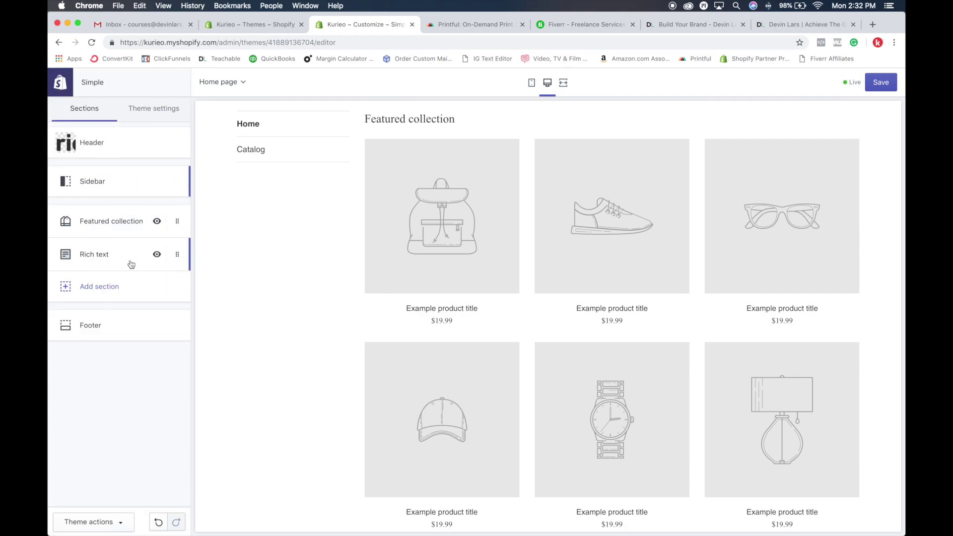
{"action": "left_click", "coordinate": [111, 221]}
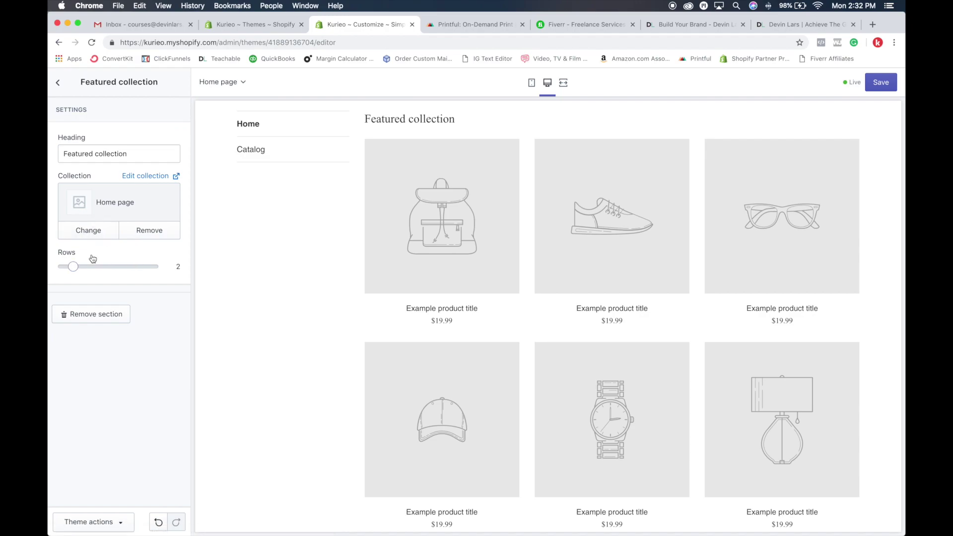
{"action": "mouse_move", "coordinate": [94, 266]}
{"action": "left_mouse_down"}
{"action": "mouse_move", "coordinate": [119, 275]}
{"action": "mouse_move", "coordinate": [86, 272]}
{"action": "left_mouse_up"}
{"action": "left_click", "coordinate": [78, 268]}
{"action": "left_click_drag", "start_coordinate": [77, 268], "coordinate": [69, 268]}
{"action": "left_click", "coordinate": [58, 82]}
{"action": "scroll", "coordinate": [513, 313], "scroll_direction": "down", "scroll_amount": 2}
{"action": "scroll", "coordinate": [513, 313], "scroll_direction": "up", "scroll_amount": 4}
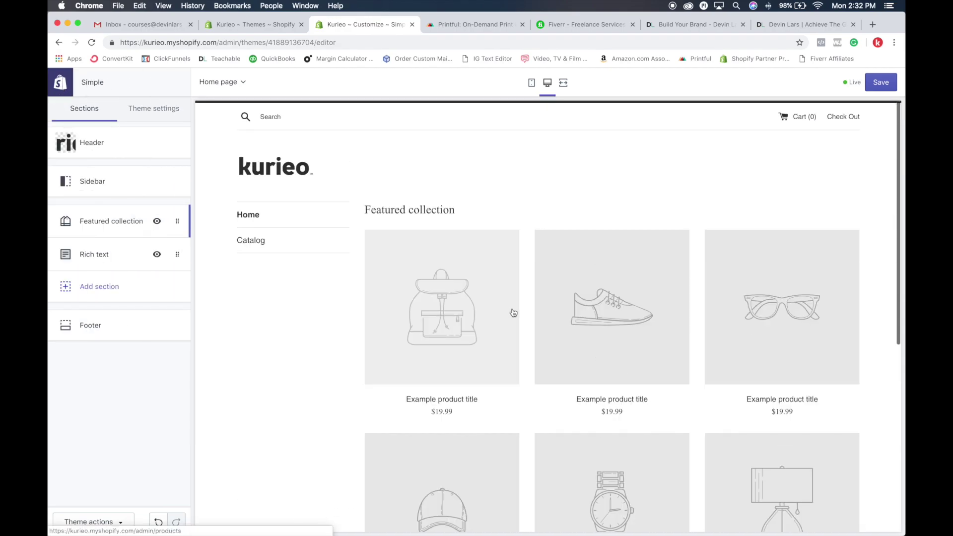
{"action": "left_click", "coordinate": [96, 332]}
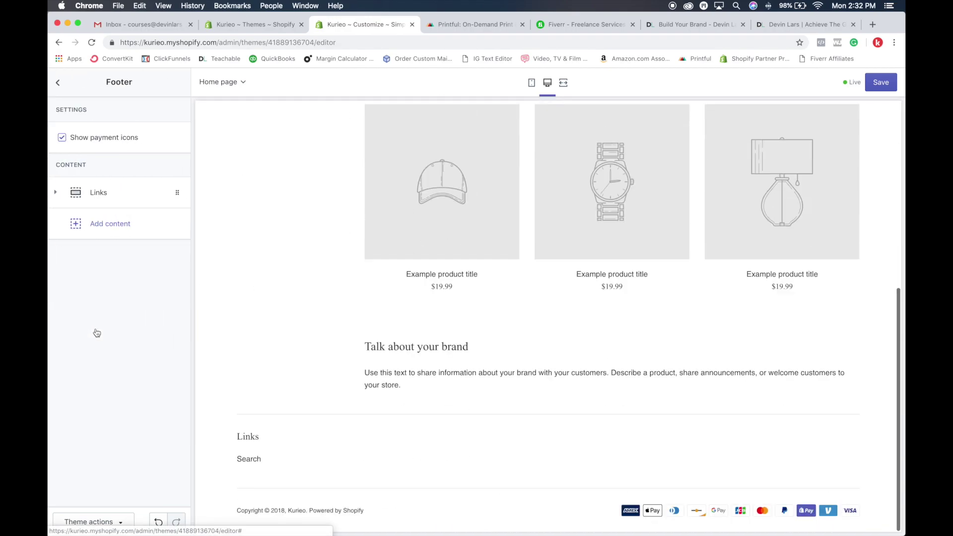
{"action": "left_click", "coordinate": [123, 201]}
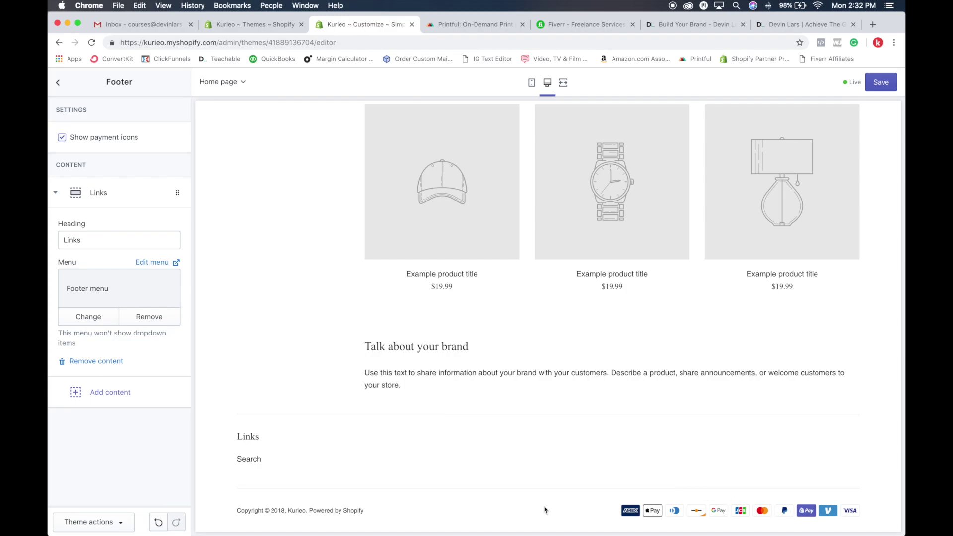
{"action": "left_click", "coordinate": [57, 82]}
{"action": "scroll", "coordinate": [340, 230], "scroll_direction": "up", "scroll_amount": 7}
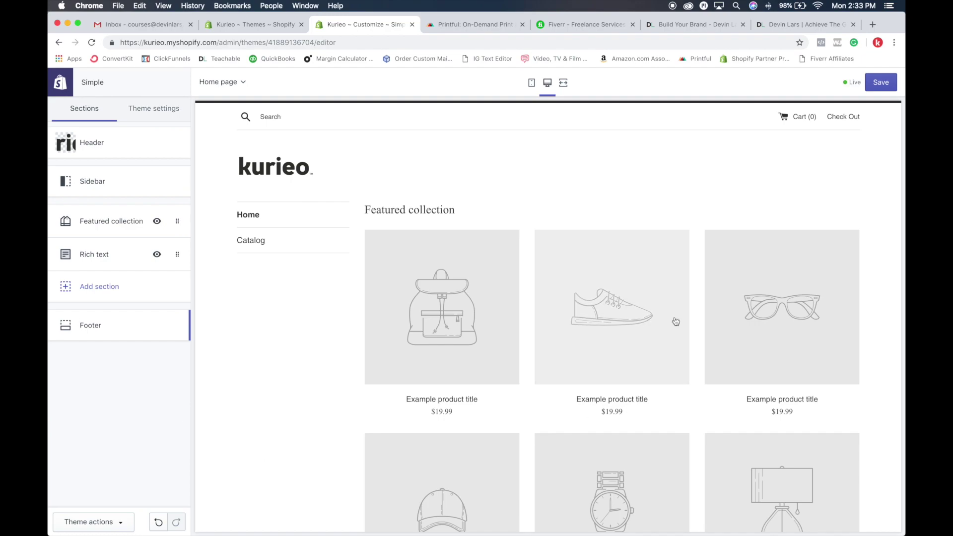
Step: In Theme settings > Colors, set the text colour to muted grey #7E717C
{"action": "left_click", "coordinate": [155, 110]}
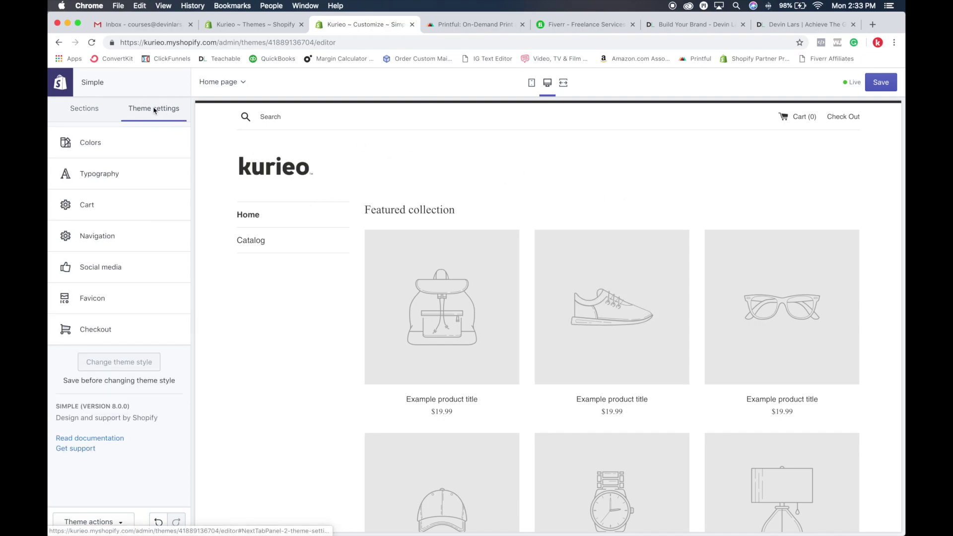
{"action": "left_click", "coordinate": [81, 149]}
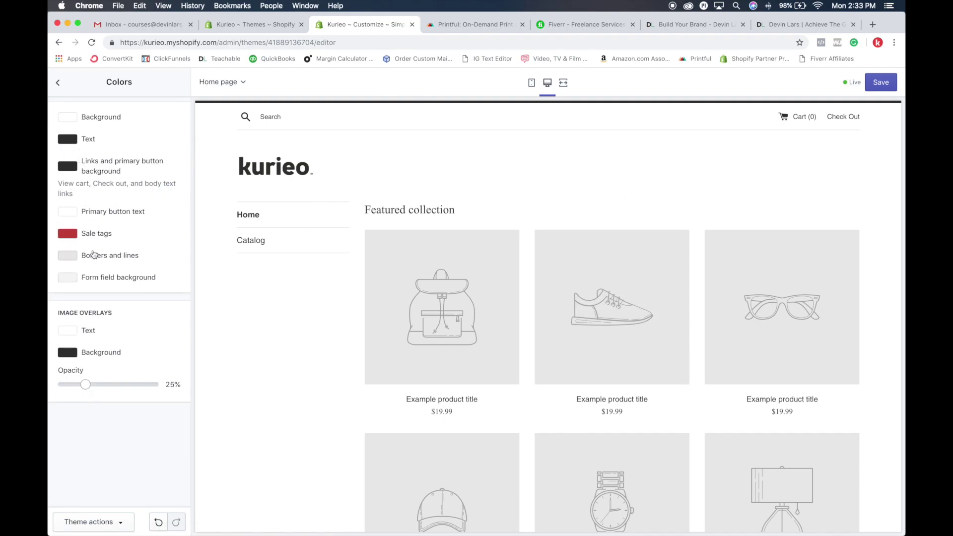
{"action": "left_click", "coordinate": [67, 139]}
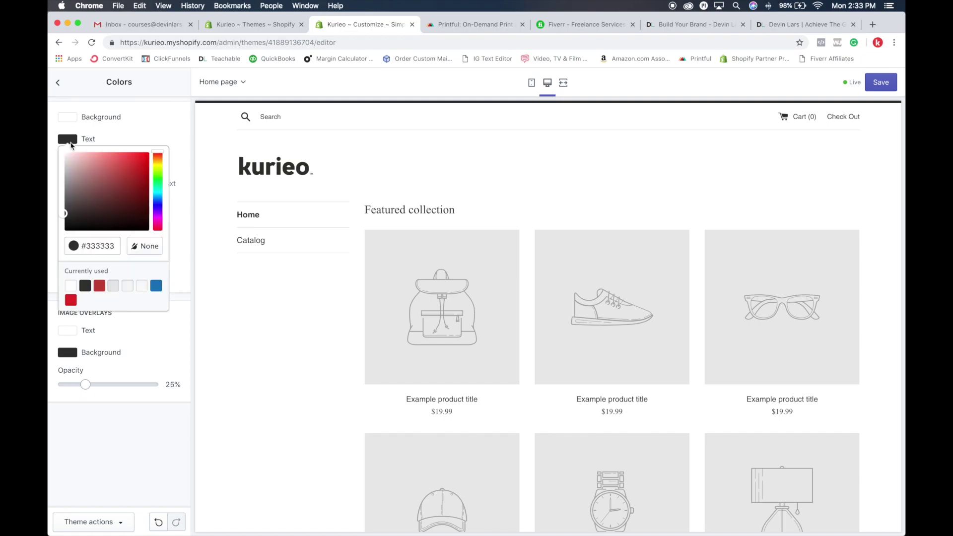
{"action": "left_click_drag", "start_coordinate": [142, 160], "coordinate": [153, 154]}
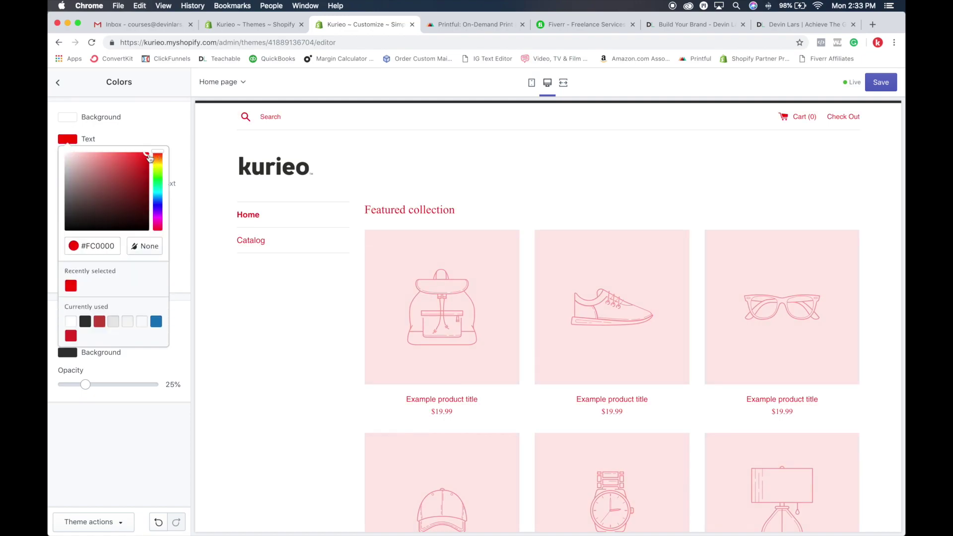
{"action": "left_click", "coordinate": [154, 228]}
{"action": "mouse_move", "coordinate": [154, 228]}
{"action": "left_mouse_down"}
{"action": "mouse_move", "coordinate": [156, 215]}
{"action": "mouse_move", "coordinate": [135, 199]}
{"action": "mouse_move", "coordinate": [158, 219]}
{"action": "left_mouse_up"}
{"action": "left_click", "coordinate": [97, 171]}
{"action": "left_click_drag", "start_coordinate": [68, 178], "coordinate": [72, 191]}
{"action": "left_click_drag", "start_coordinate": [91, 246], "coordinate": [128, 253]}
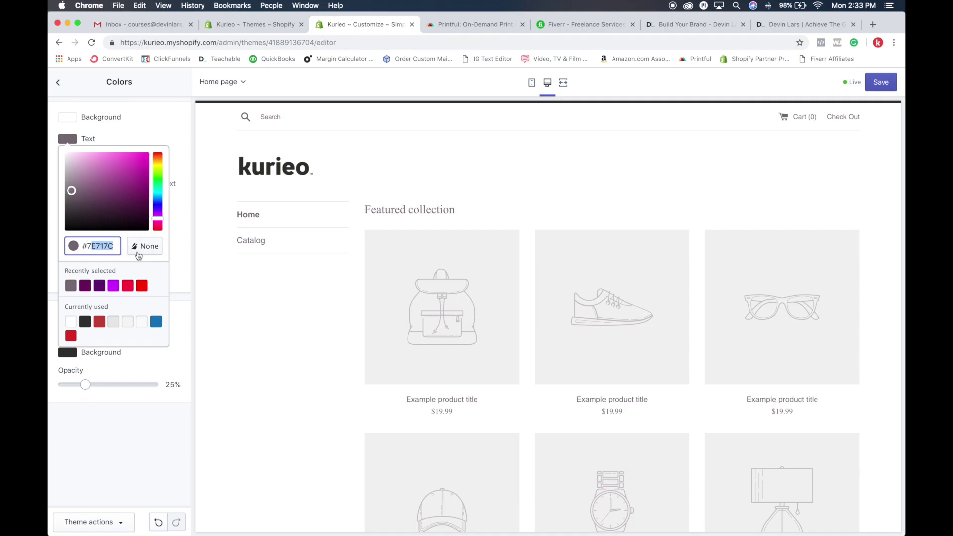
{"action": "left_click", "coordinate": [144, 142]}
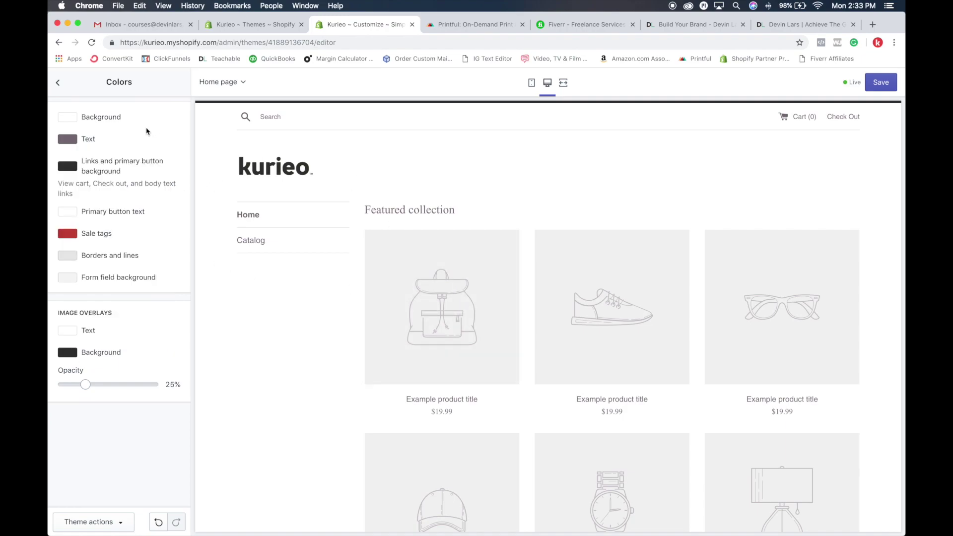
Step: Try a dark background colour, then restore the background to white
{"action": "left_click", "coordinate": [112, 120]}
{"action": "left_click_drag", "start_coordinate": [102, 164], "coordinate": [147, 156]}
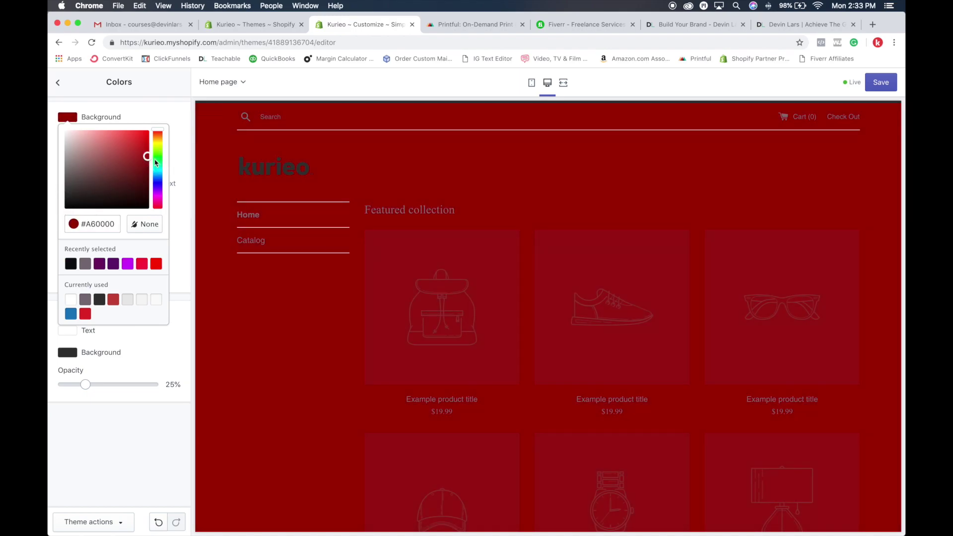
{"action": "left_click", "coordinate": [77, 300]}
{"action": "left_click", "coordinate": [174, 131]}
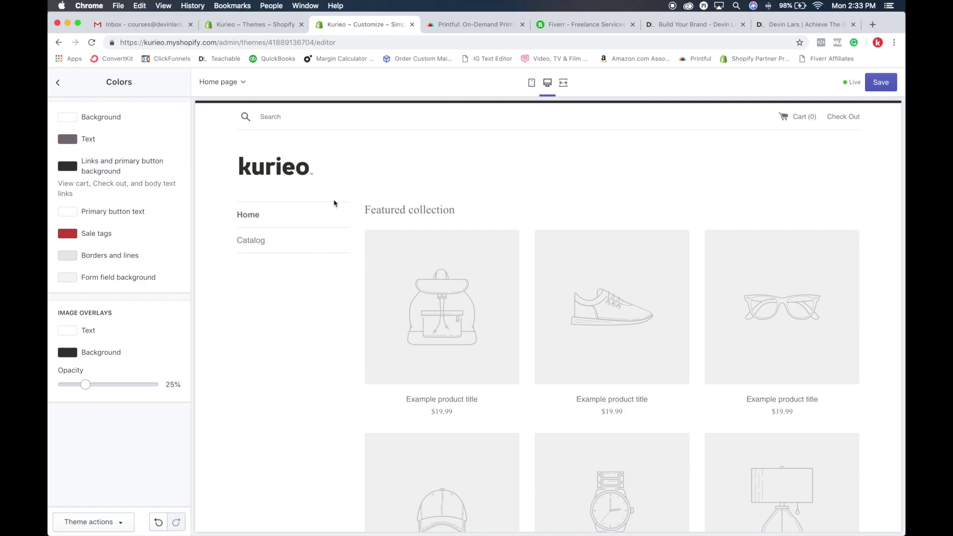
Step: Preview the store on mobile, at full width, and back in the desktop editor view
{"action": "left_click", "coordinate": [531, 83]}
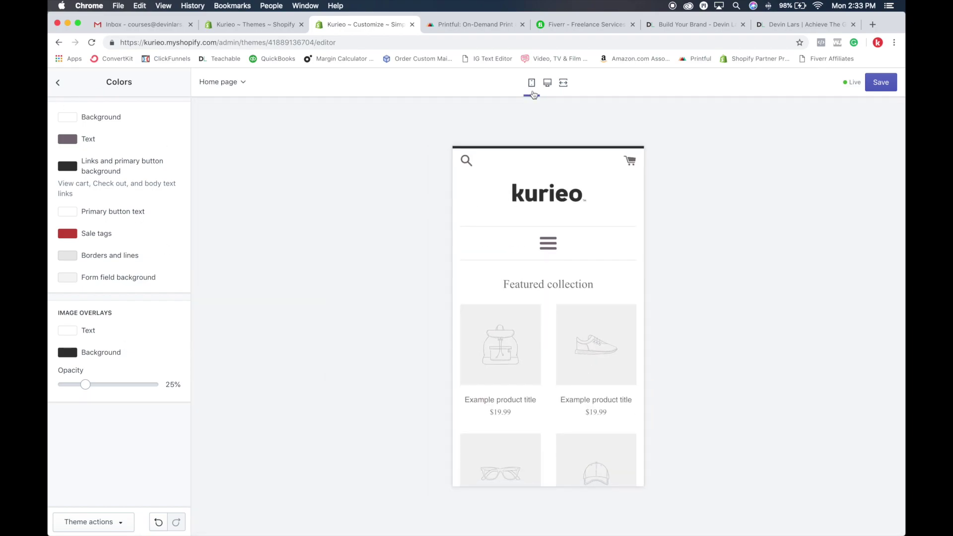
{"action": "scroll", "coordinate": [579, 266], "scroll_direction": "down", "scroll_amount": 10}
{"action": "scroll", "coordinate": [549, 266], "scroll_direction": "up", "scroll_amount": 10}
{"action": "left_click", "coordinate": [563, 83]}
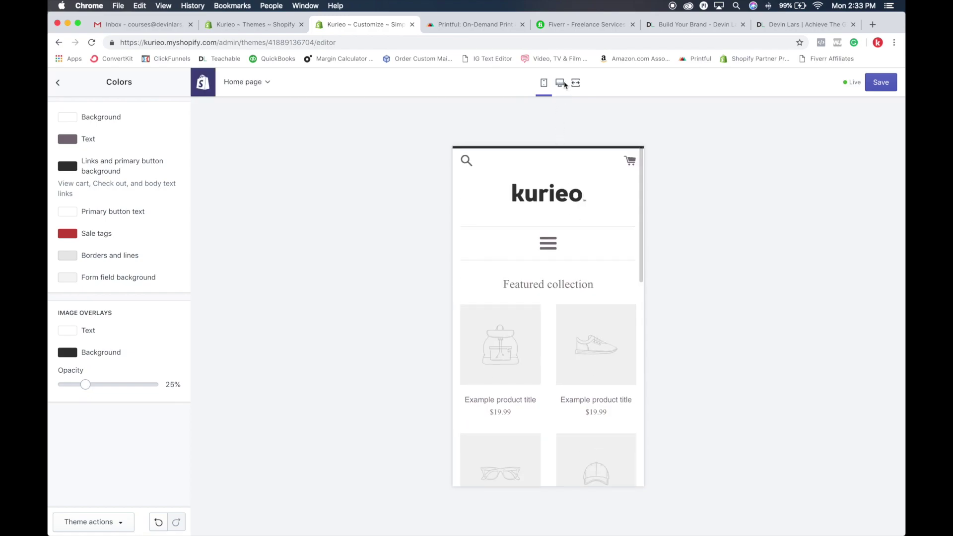
{"action": "scroll", "coordinate": [562, 178], "scroll_direction": "down", "scroll_amount": 10}
{"action": "scroll", "coordinate": [557, 174], "scroll_direction": "up", "scroll_amount": 10}
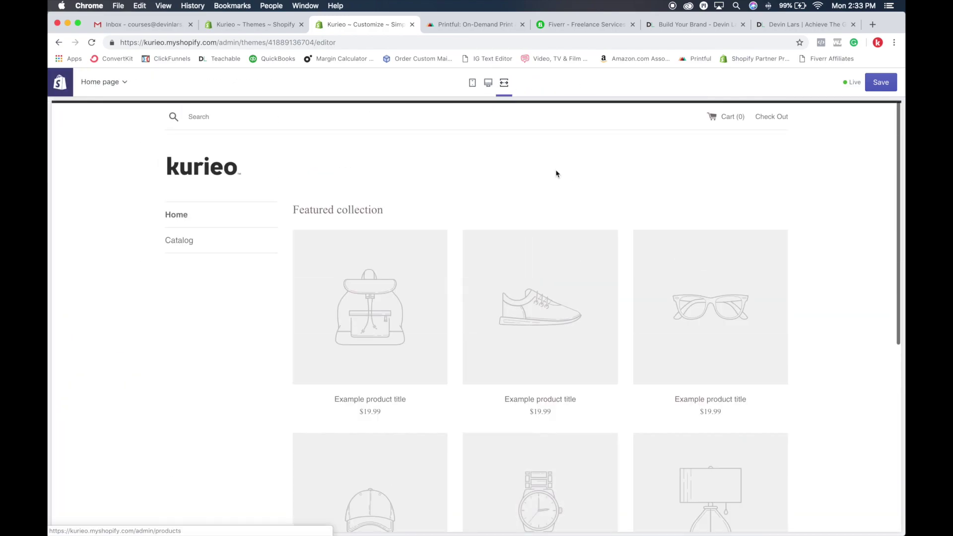
{"action": "left_click", "coordinate": [489, 84]}
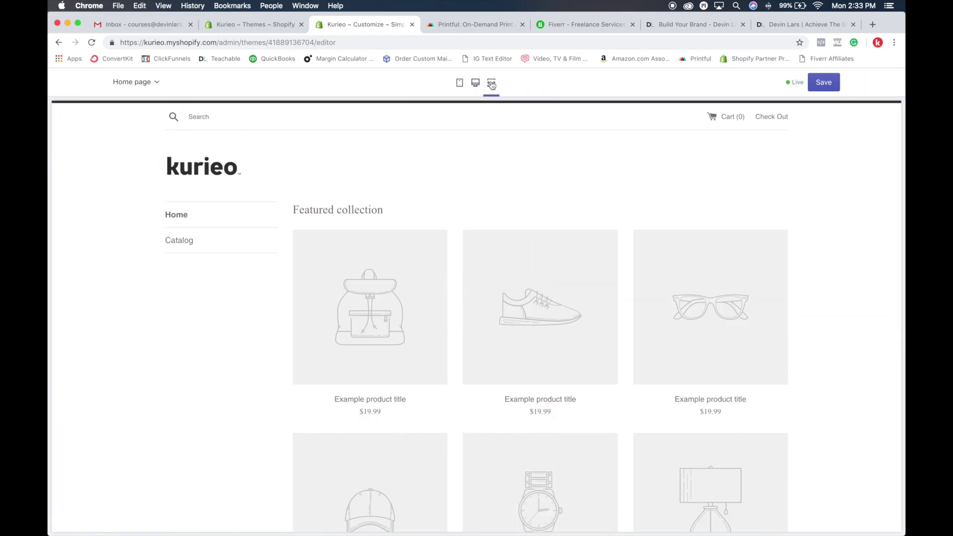
Step: Preview the Catalog page through the mobile menu, then save the theme changes
{"action": "left_click", "coordinate": [533, 85]}
{"action": "scroll", "coordinate": [564, 277], "scroll_direction": "down", "scroll_amount": 10}
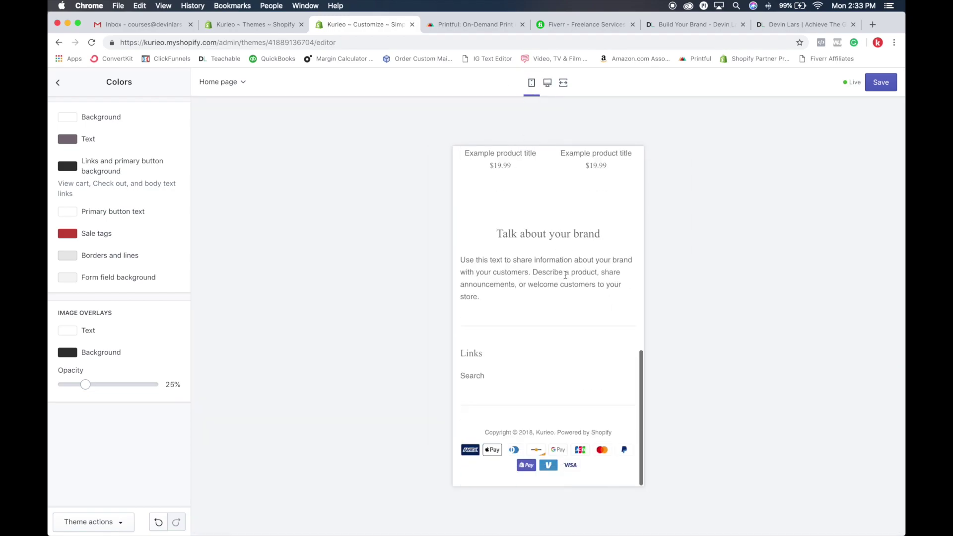
{"action": "scroll", "coordinate": [557, 239], "scroll_direction": "up", "scroll_amount": 8}
{"action": "left_click", "coordinate": [548, 205]}
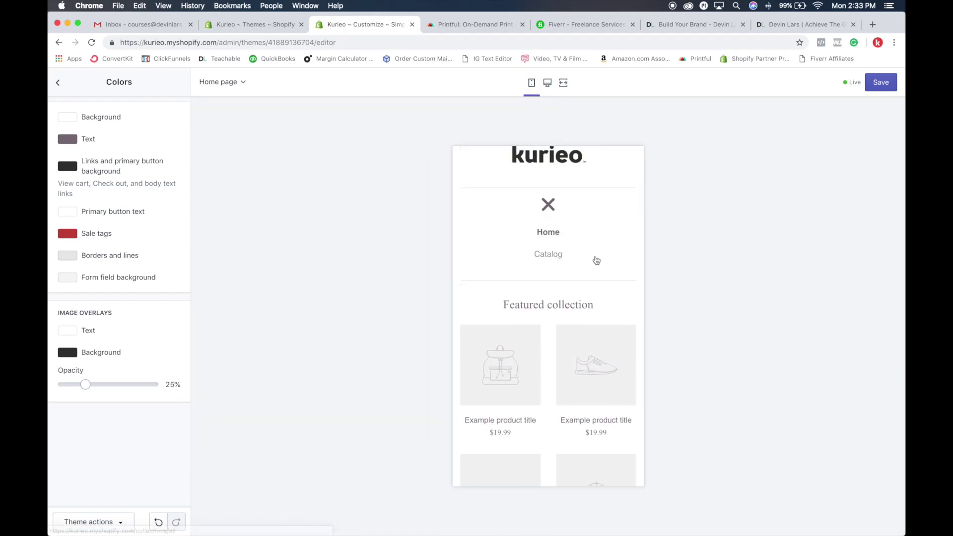
{"action": "left_click", "coordinate": [548, 258]}
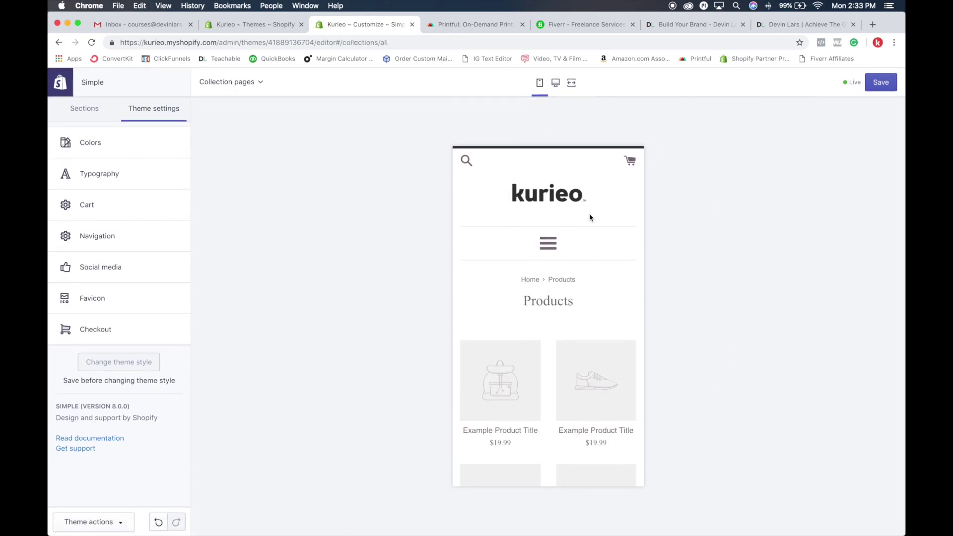
{"action": "left_click", "coordinate": [883, 83]}
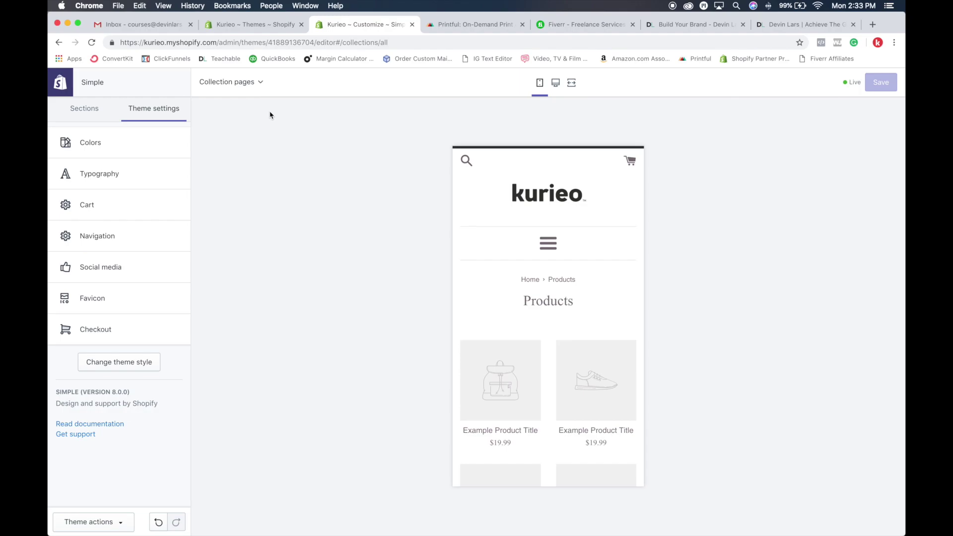
Step: Close the theme editor tab and reload the Themes page so Simple shows as current
{"action": "left_click", "coordinate": [251, 26]}
{"action": "left_click", "coordinate": [396, 26]}
{"action": "left_click", "coordinate": [412, 24]}
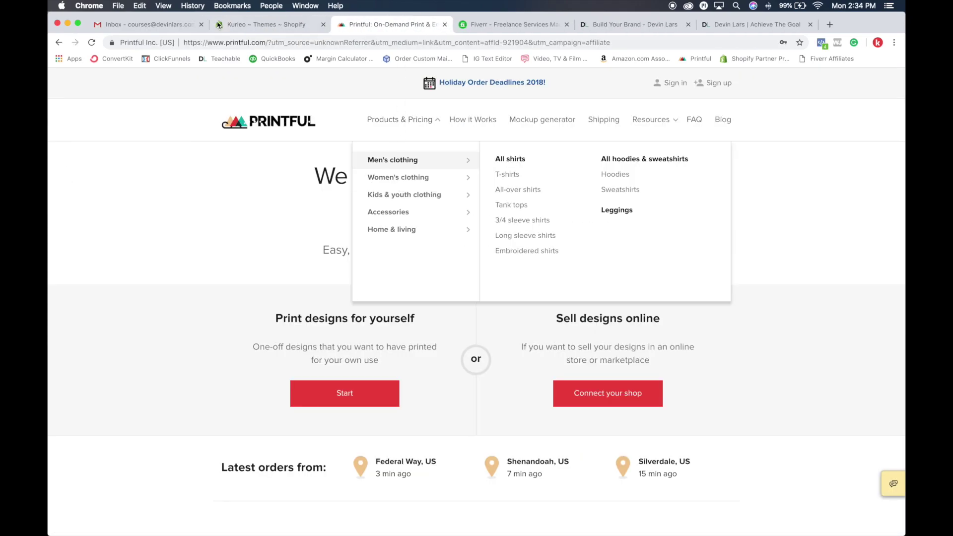
{"action": "left_click", "coordinate": [262, 26]}
{"action": "left_click", "coordinate": [312, 175]}
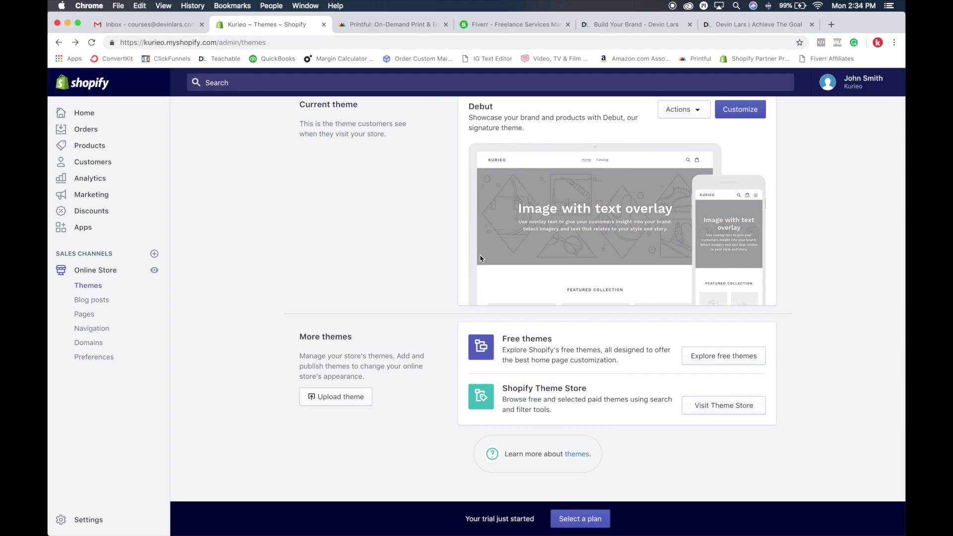
{"action": "scroll", "coordinate": [481, 258], "scroll_direction": "up", "scroll_amount": 3}
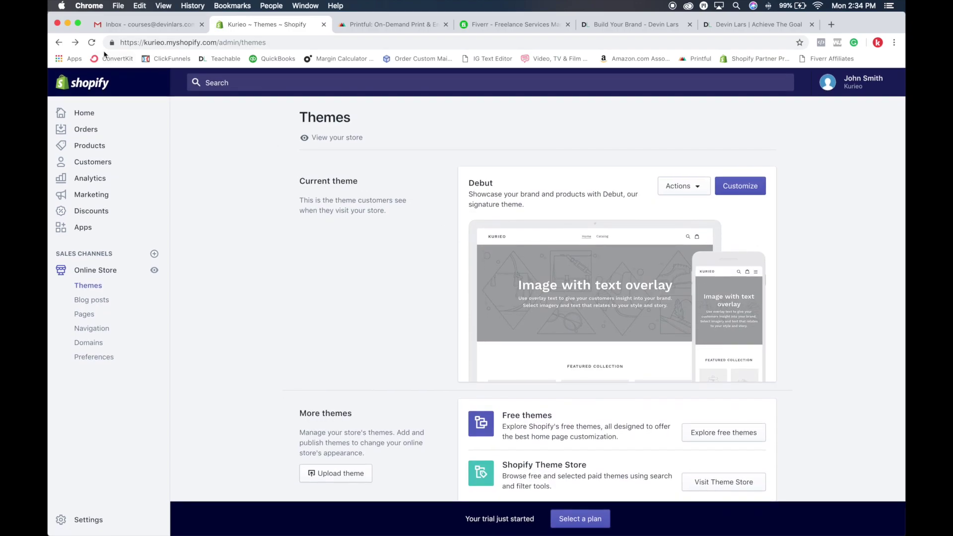
{"action": "left_click", "coordinate": [93, 44]}
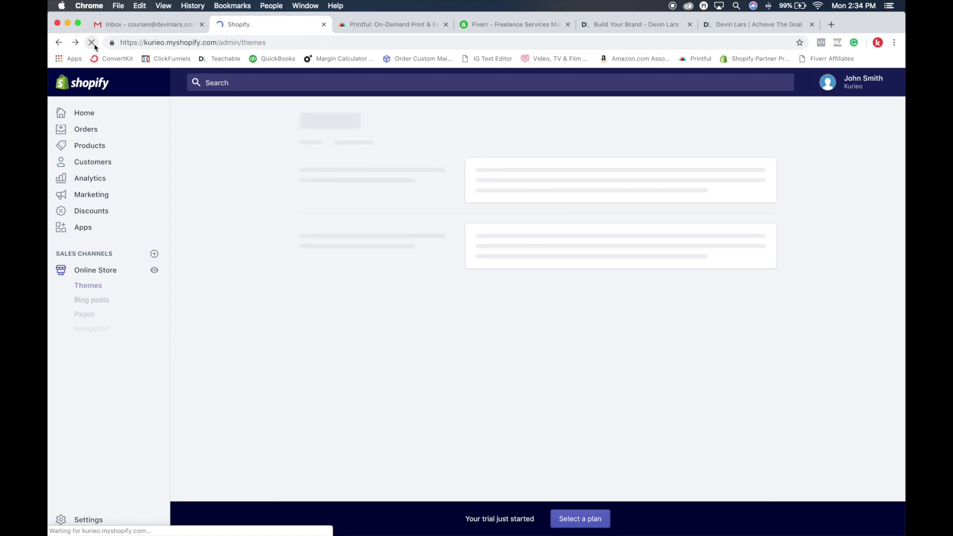